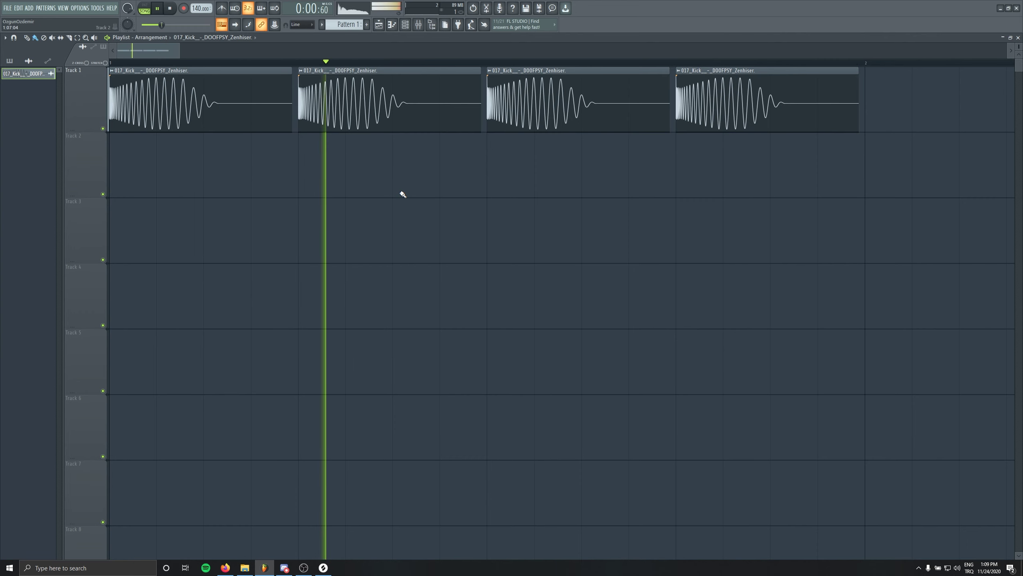
Stop playback and route the 017_Kick sample to mixer track 5, leaving only the mixer open over the playlist
key("space")
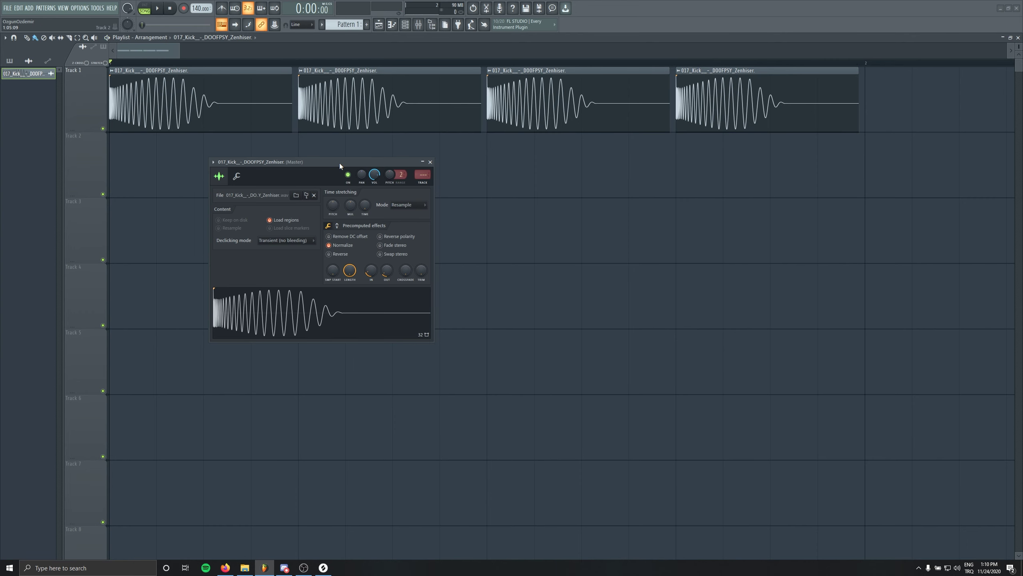
key("F9")
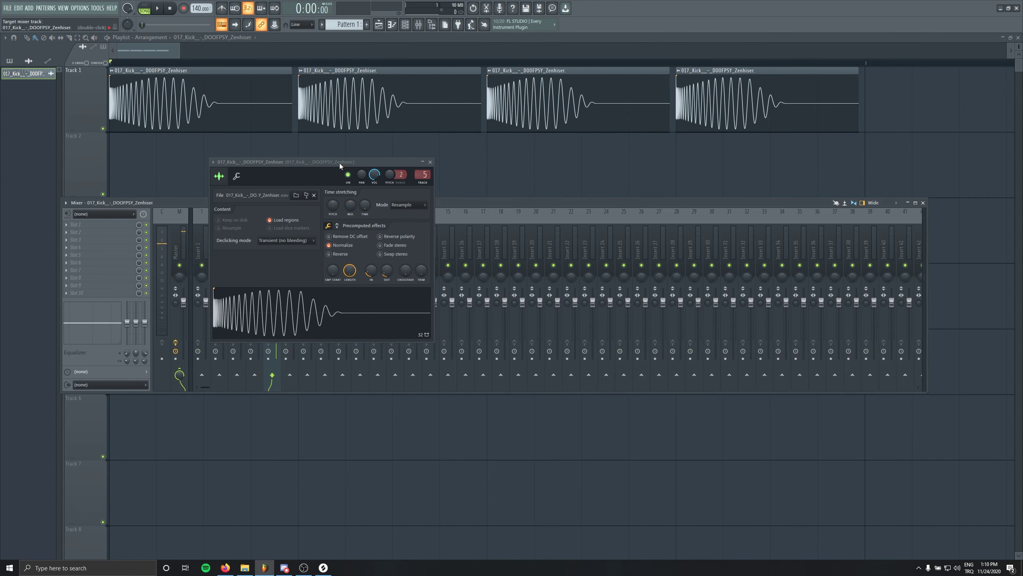
left_click(430, 162)
Load GTune in effect slot 2 of the kick's mixer track and play the kicks through it to detect their pitch
left_click(139, 230)
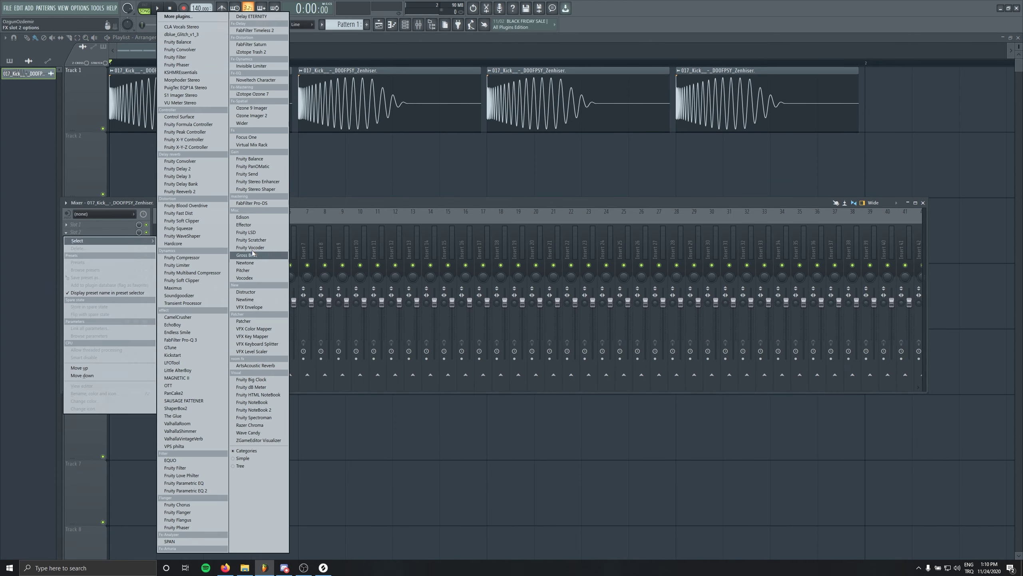
left_click(194, 348)
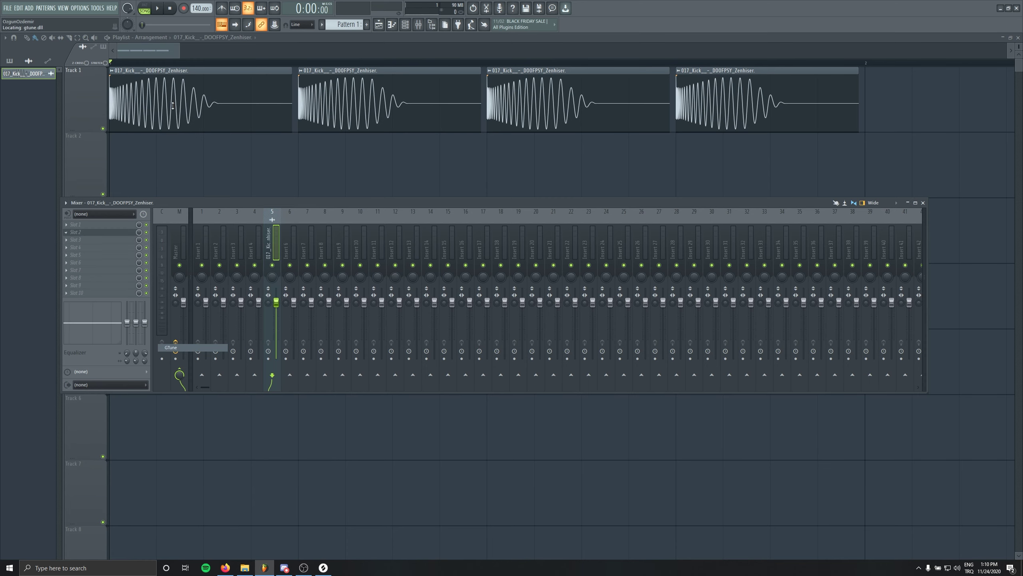
left_click_drag(110, 92, 340, 169)
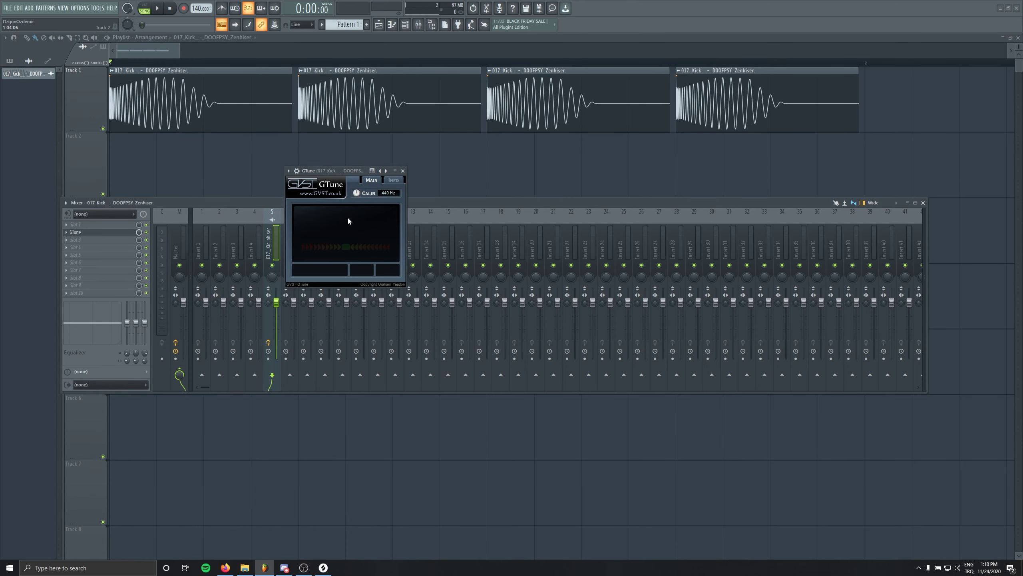
key("space")
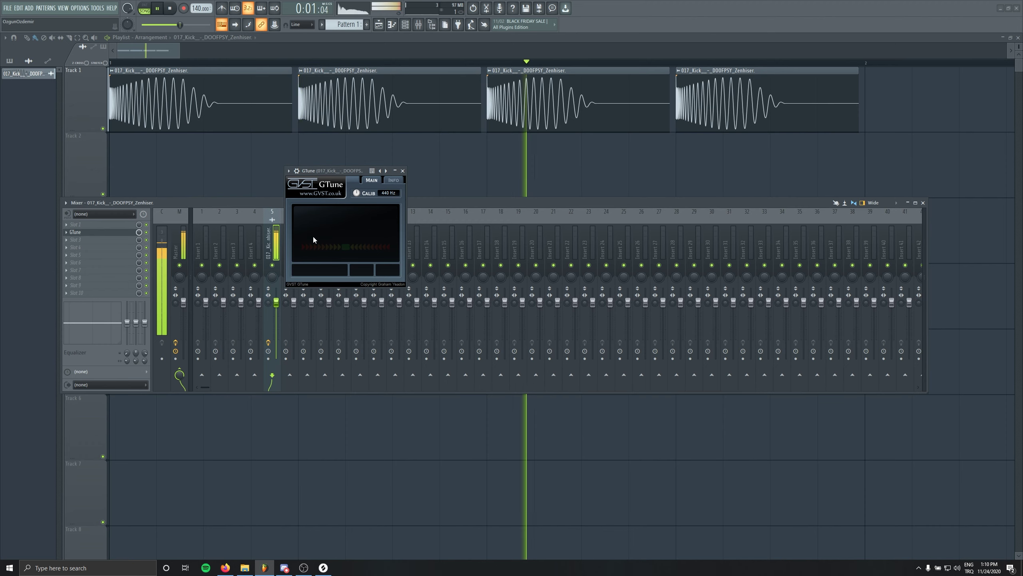
key("space")
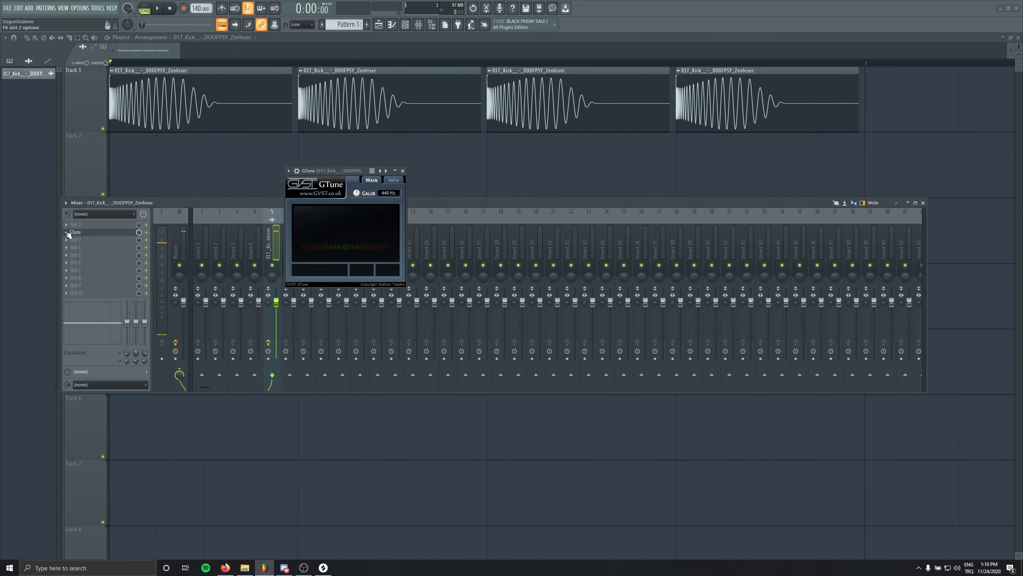
Load FabFilter Pro-Q 3 in place of GTune in slot 2, play the kicks to read their note, and return to the playlist
left_click(68, 233)
mouse_move(81, 241)
left_click(188, 340)
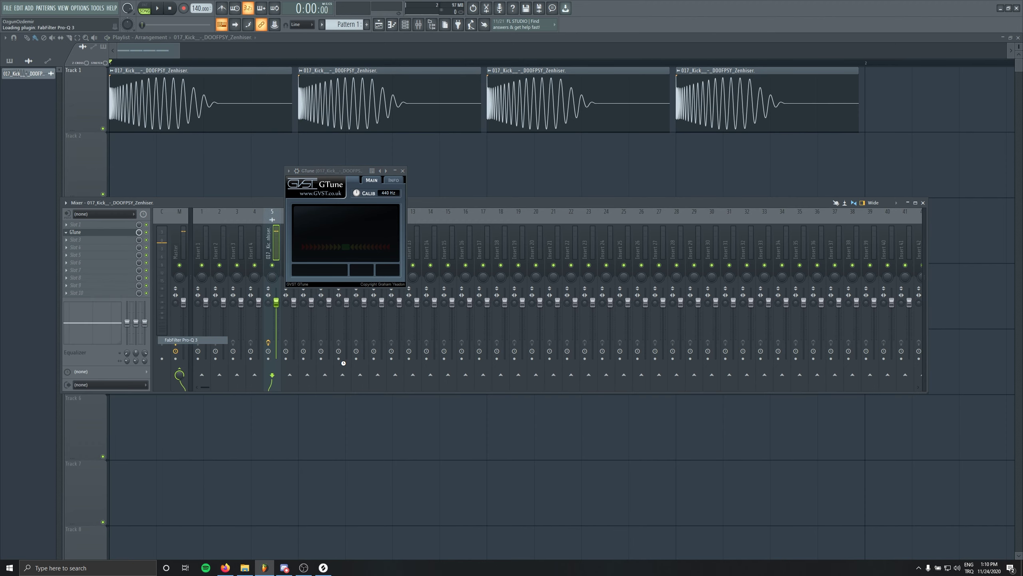
left_click_drag(403, 170, 371, 169)
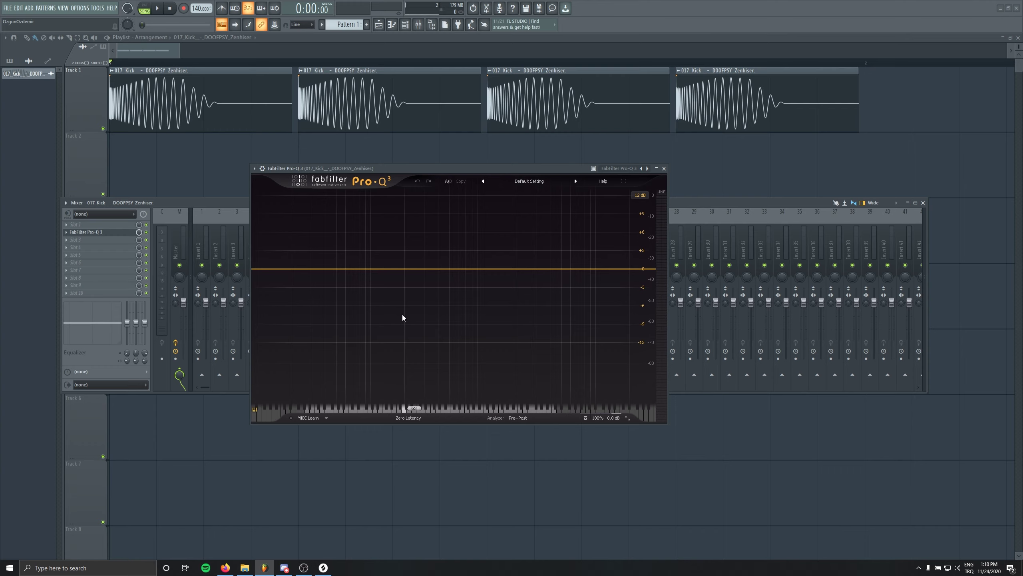
key("space")
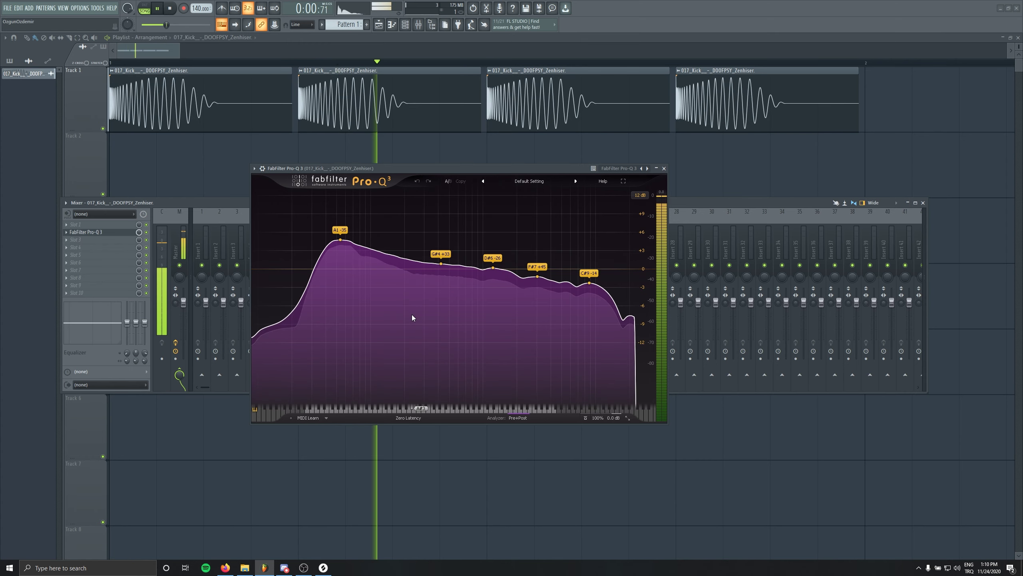
key("space")
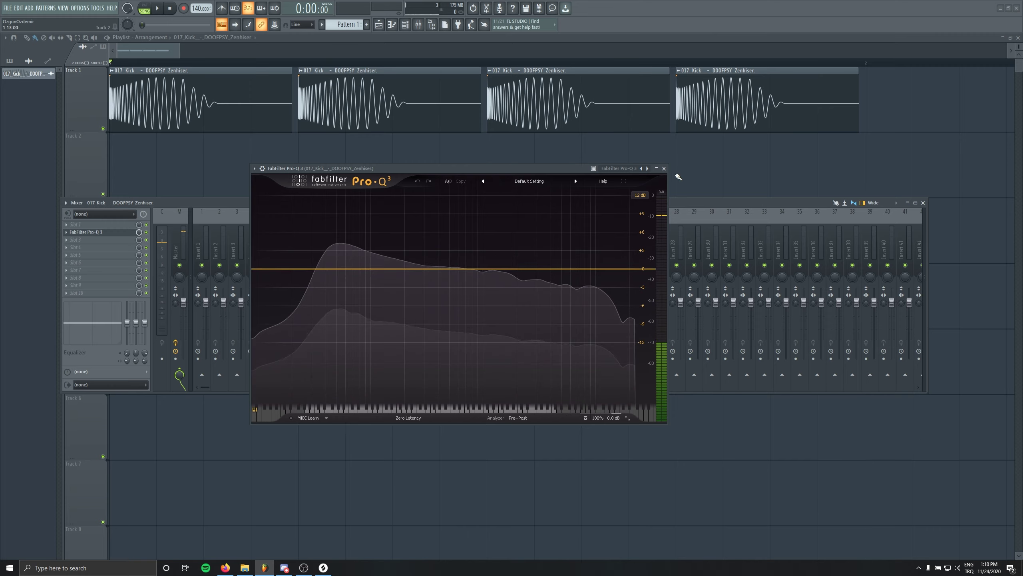
left_click(665, 169)
key("F9")
Switch to Splice and narrow the kick samples to the hardstyle genre with the search word "reverse"
scroll(439, 43, "down", 1)
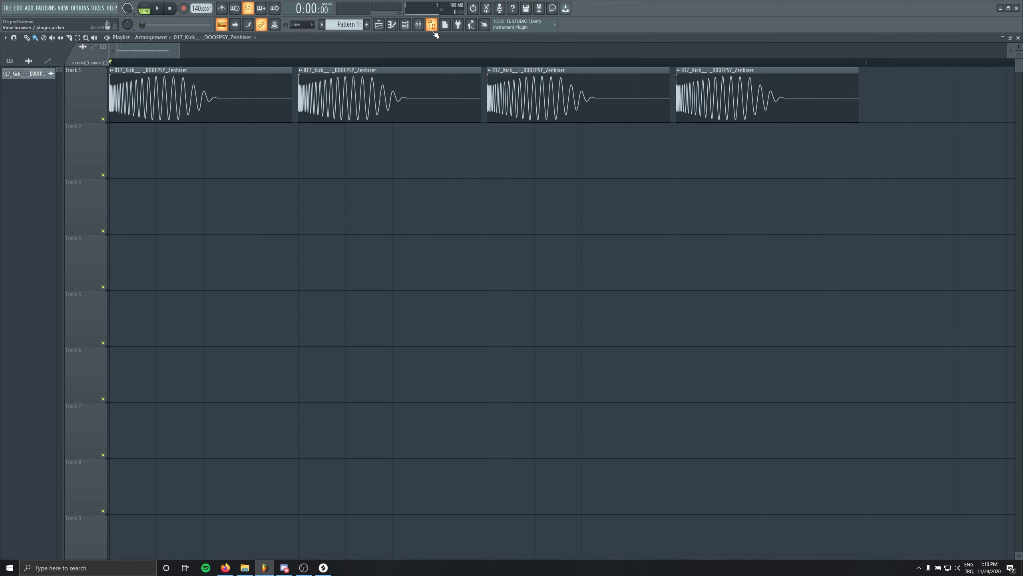
left_click(325, 569)
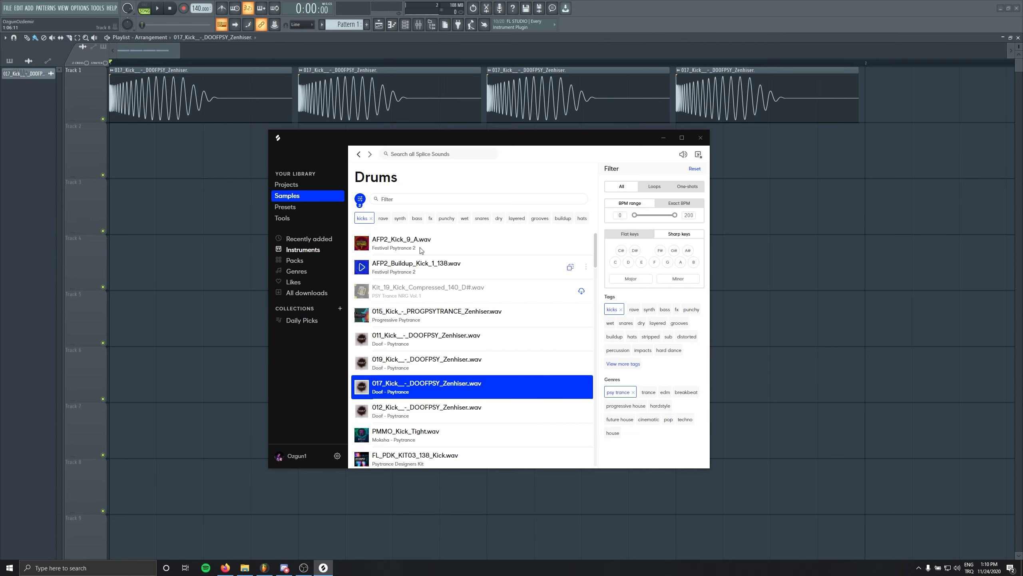
left_click(633, 393)
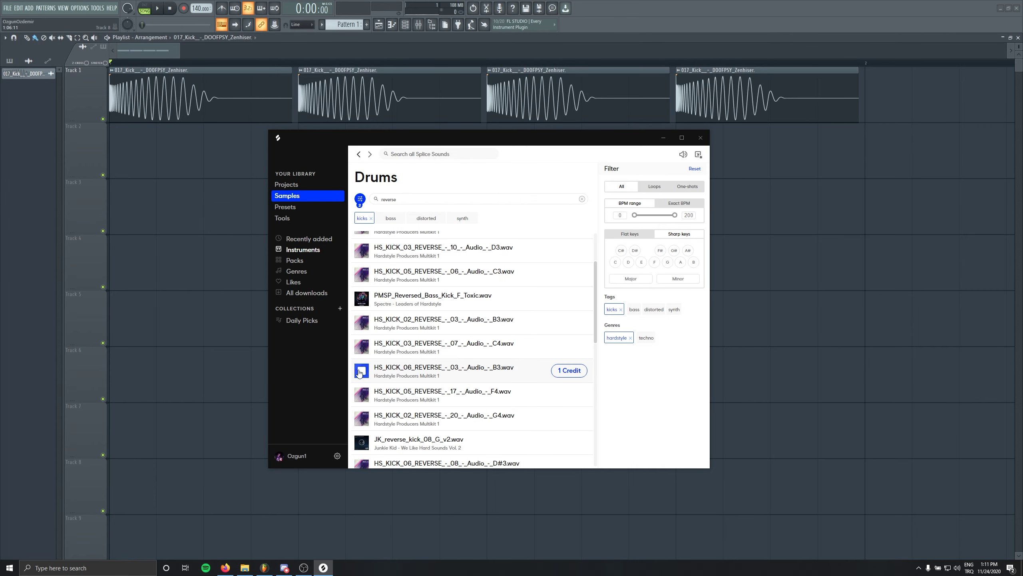
Place the JK_reverse_kick_08_G_v2.wav sample from Splice on Track 2 of the FL Studio playlist
scroll(362, 375, "down", 2)
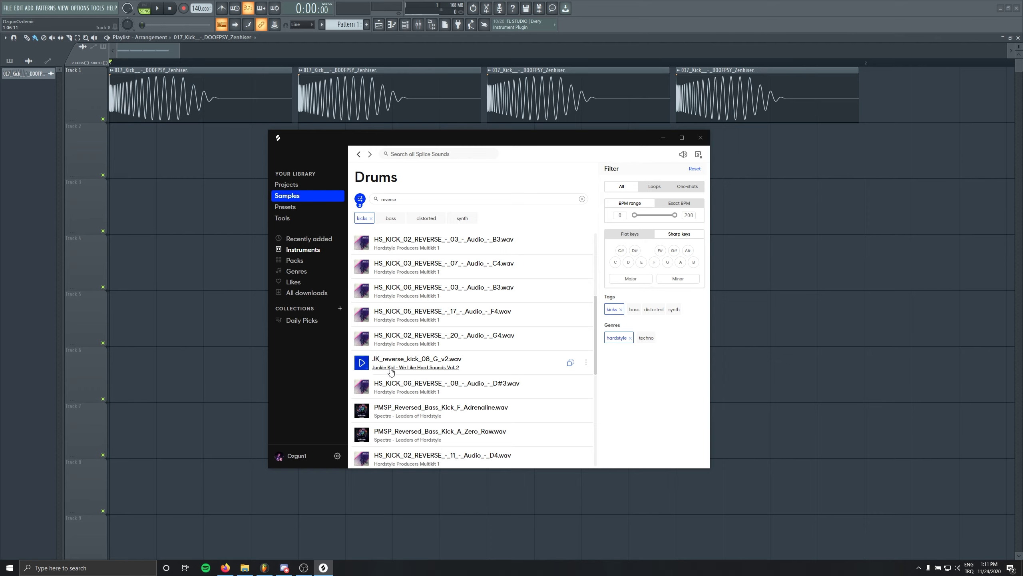
left_click_drag(391, 371, 83, 137)
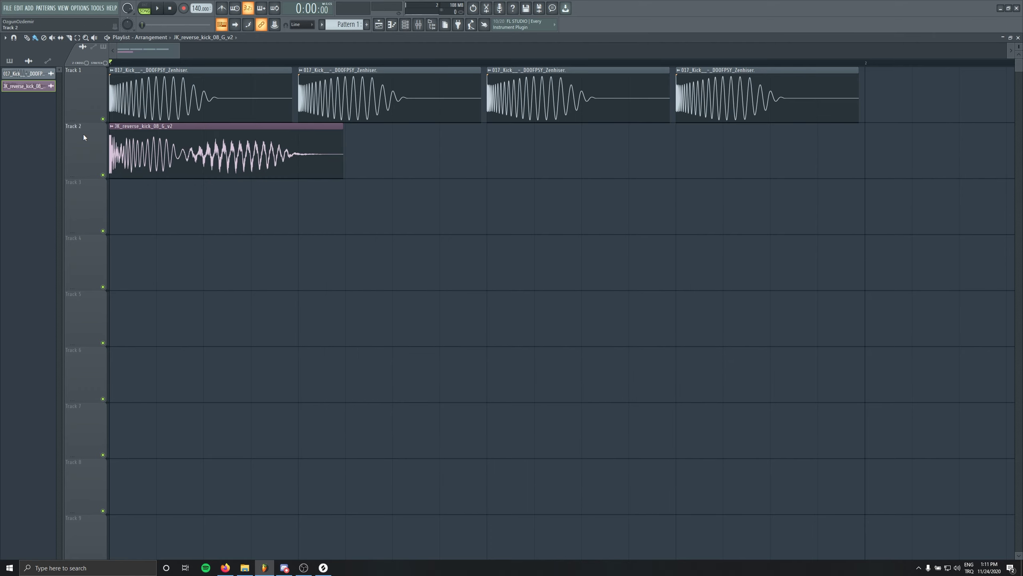
Shift the pitch of the reverse kick sample by +200 cents in its time stretching settings
double_click(231, 145)
left_click_drag(157, 121, 222, 184)
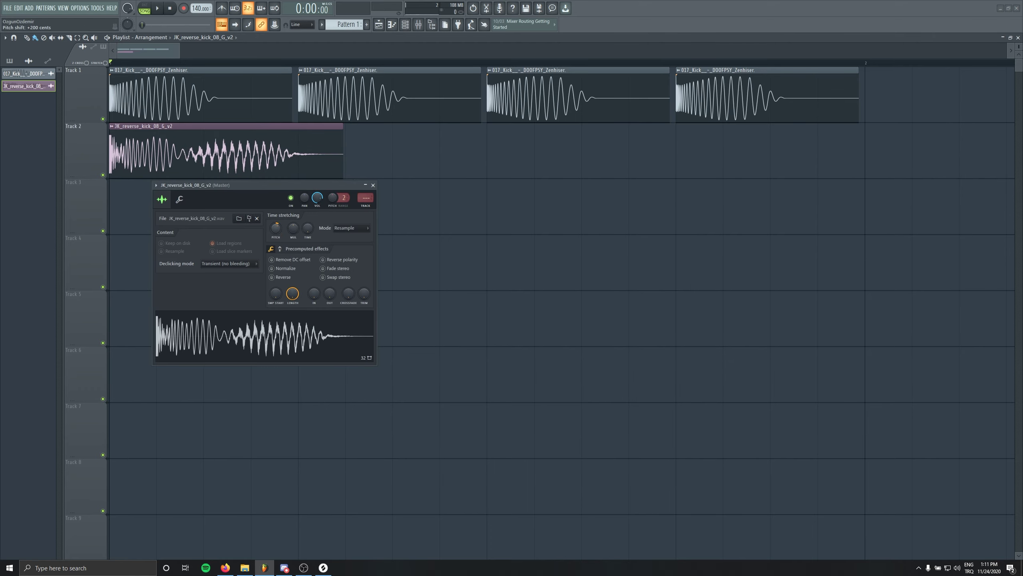
left_click_drag(277, 230, 278, 222)
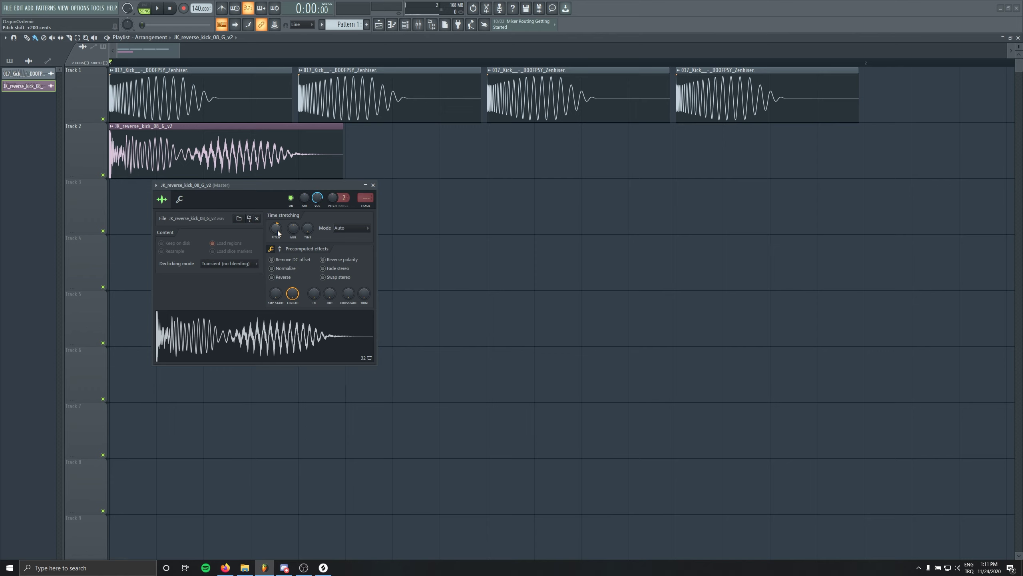
Solo Track 2, select the first beat of the timeline as the loop range, and close the sample settings
left_click(102, 174, "ctrl")
left_click_drag(296, 62, 110, 62)
left_click(460, 228)
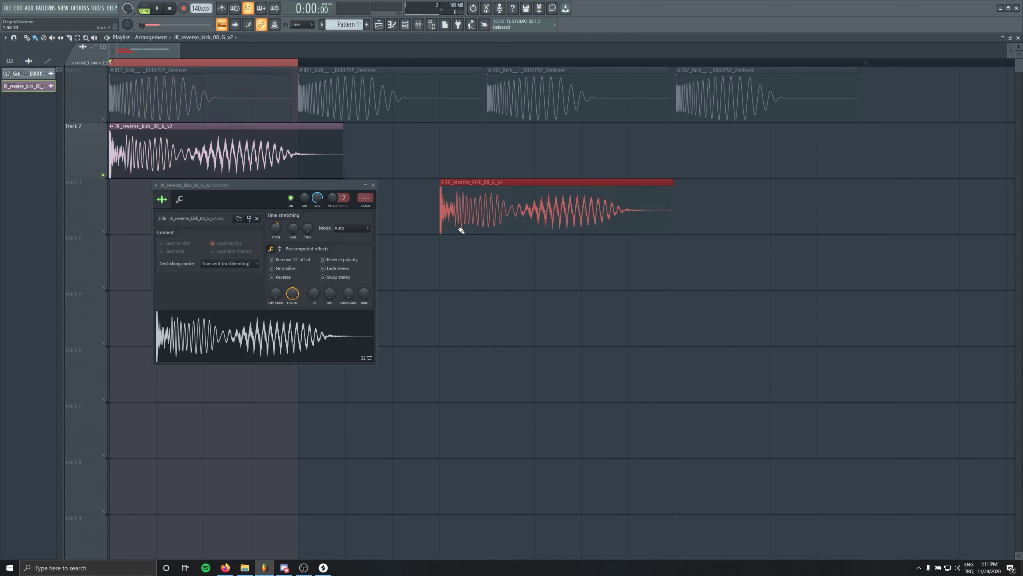
right_click(459, 228)
left_click(374, 186)
left_click(445, 226)
right_click(445, 226)
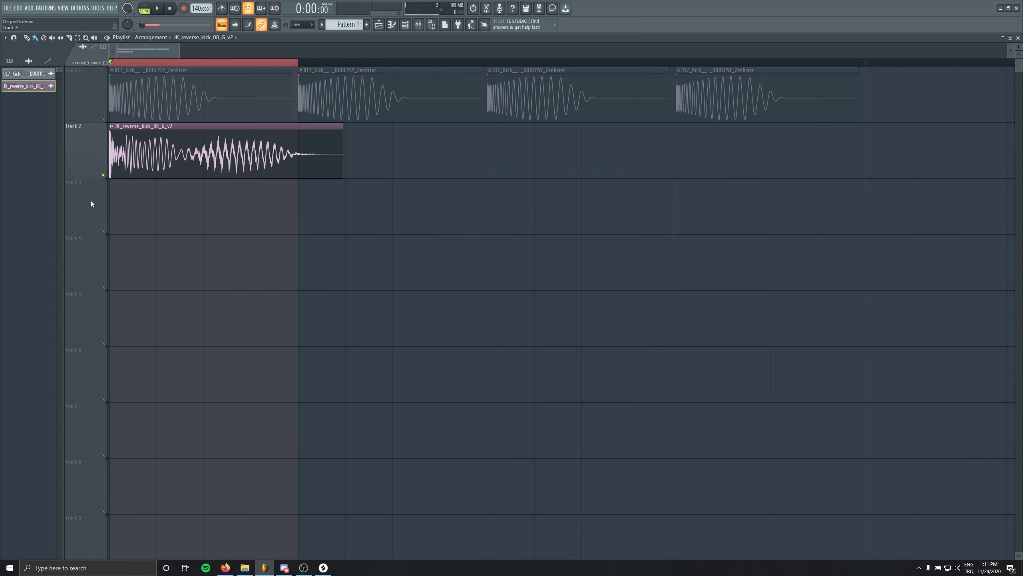
Play the looped first beat to listen to the pitched reverse kick on its own
scroll(110, 197, "up", 2)
key("space")
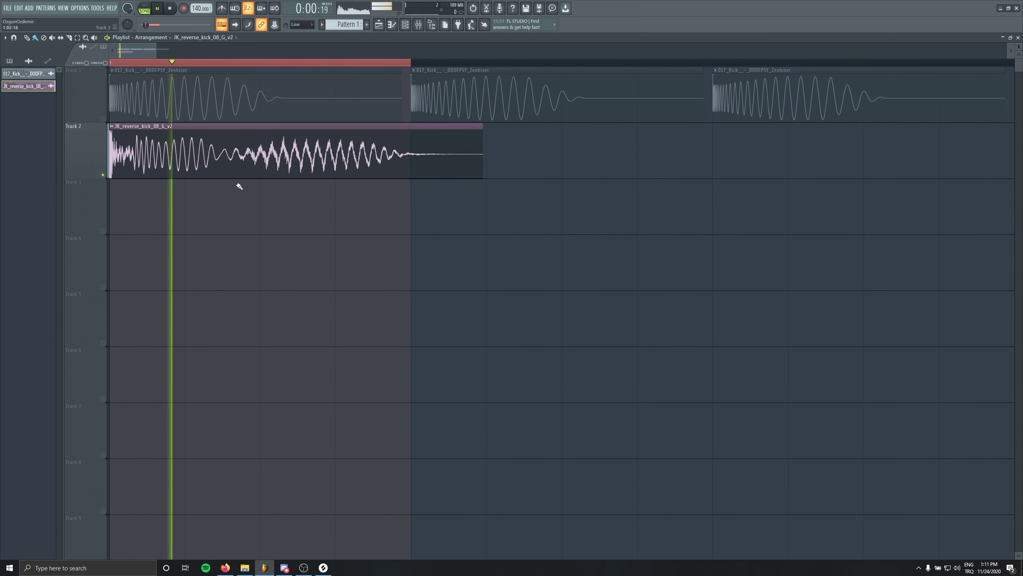
key("space")
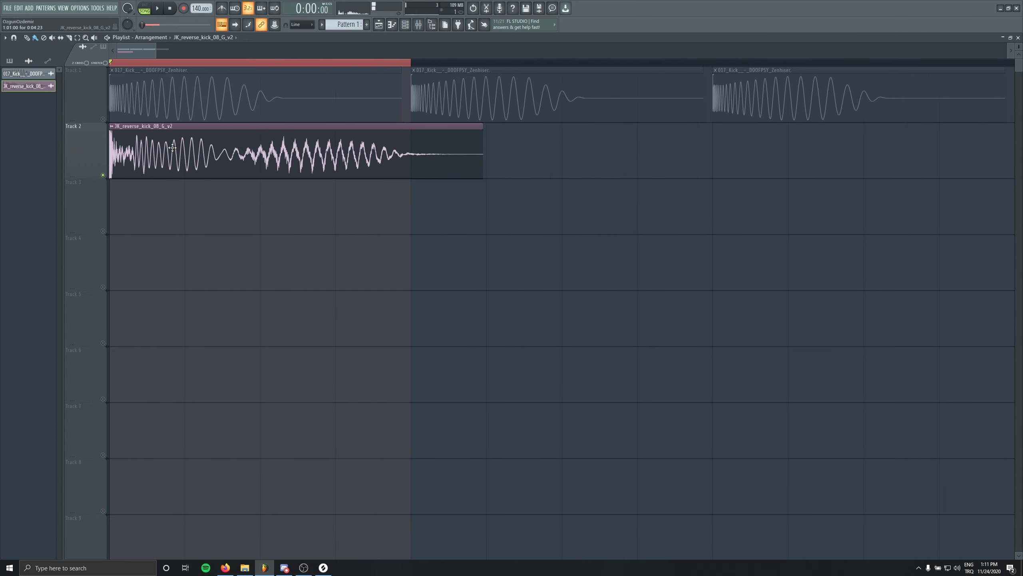
Try a time stretch of 0:04:18 on the reverse kick sample and listen to the loop
double_click(173, 152)
right_click(309, 226)
left_click(288, 224)
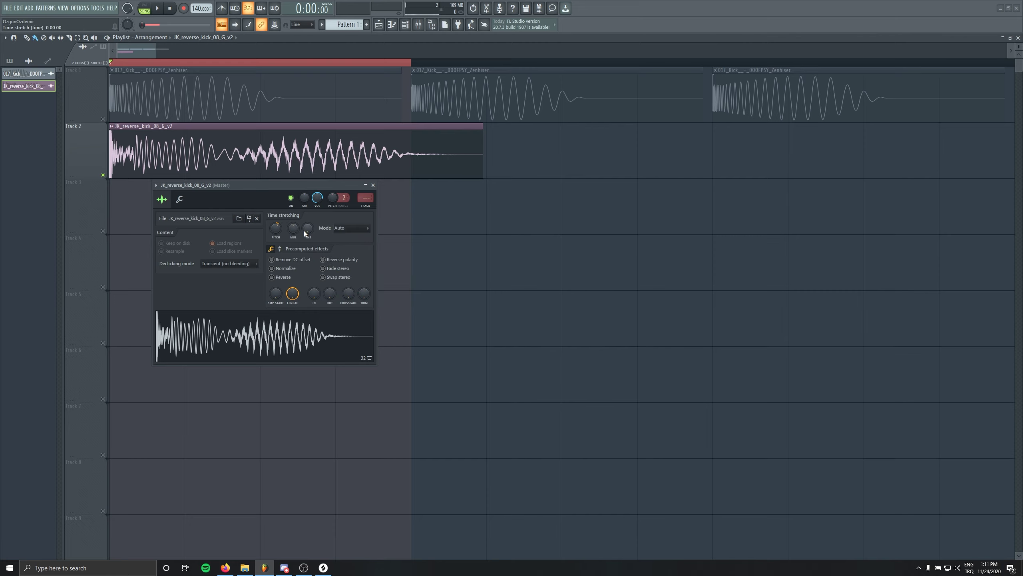
left_click_drag(308, 229, 307, 208)
key("space")
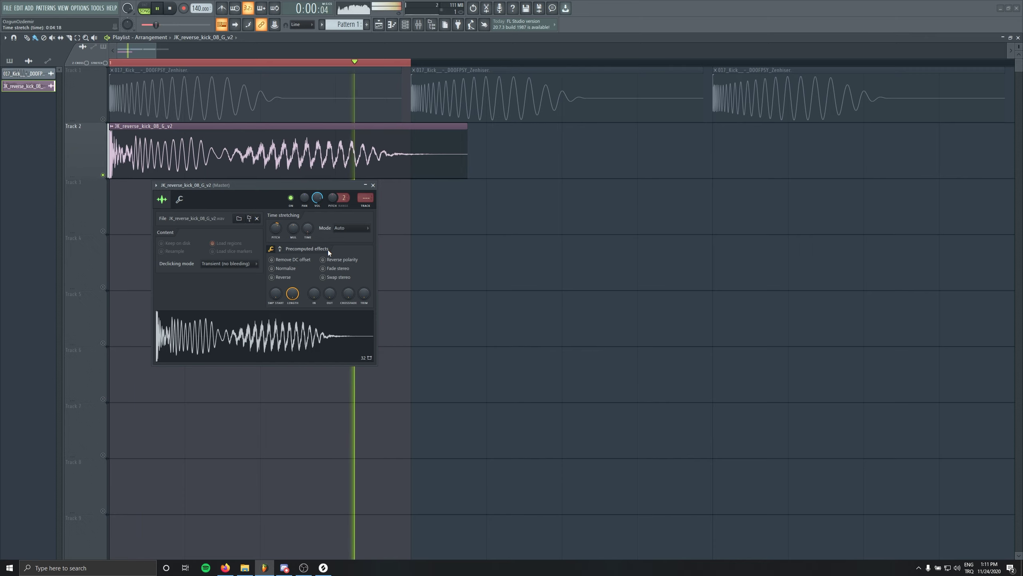
key("space")
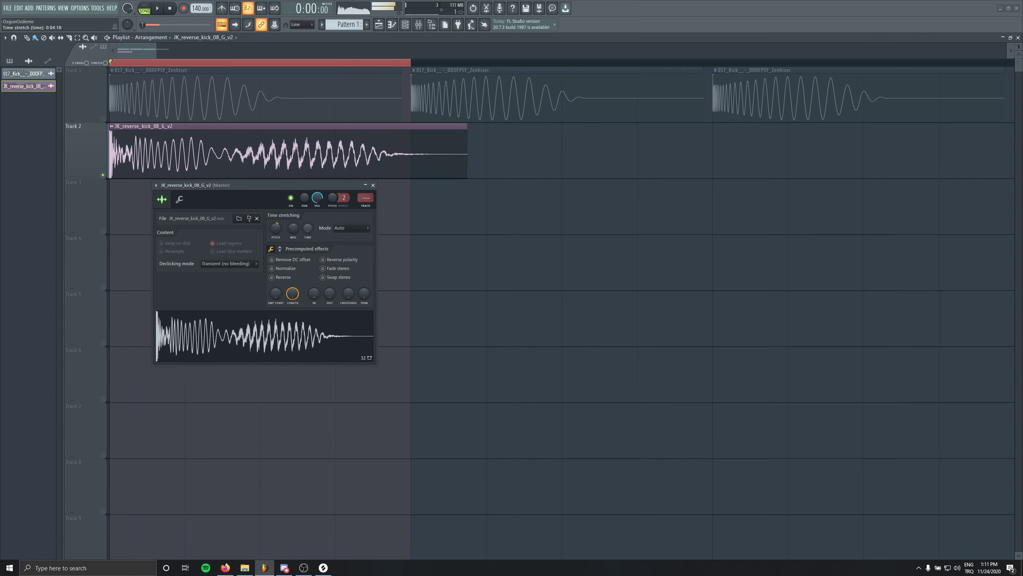
Reset the reverse kick's time stretch to 0:00:00 and play the loop again
left_click_drag(307, 229, 308, 232)
key("space")
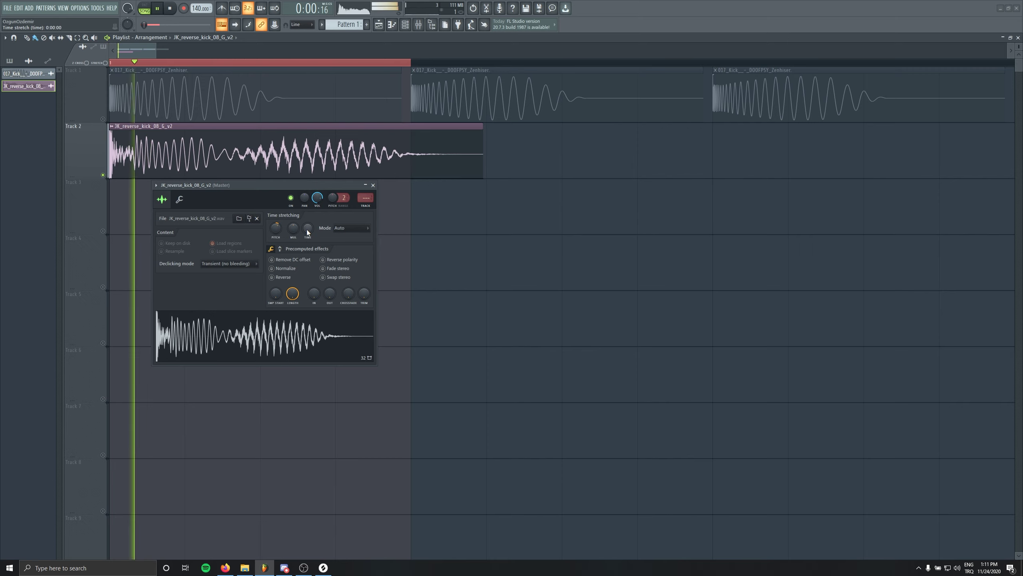
key("space")
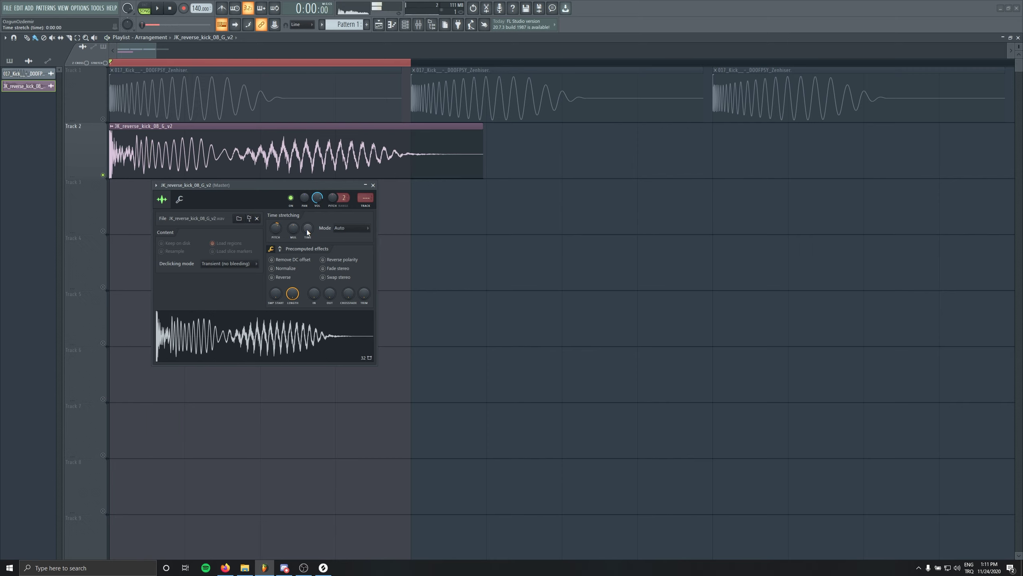
Stretch the reverse kick clip to a length of 0:05:04 and set its time stretching mode to e3 mono while listening to the loop
left_click_drag(482, 164, 496, 164)
key("space")
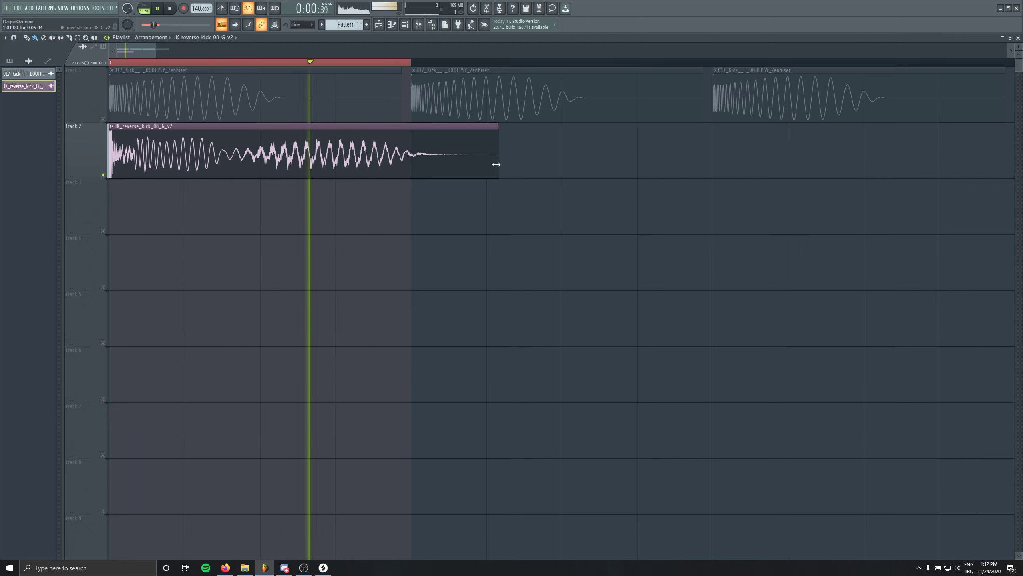
double_click(29, 86)
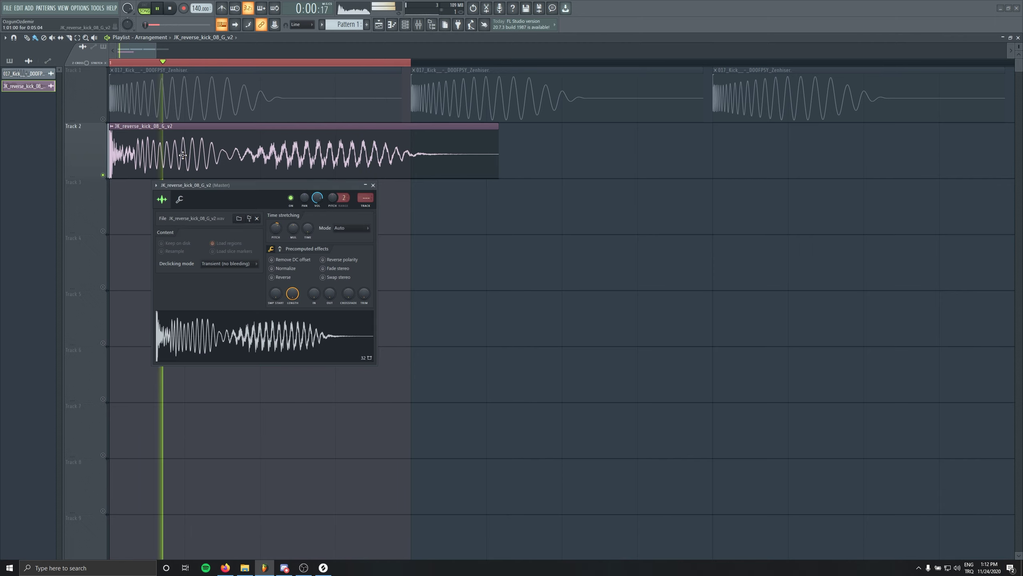
left_click(346, 233)
left_click(341, 250)
left_click(347, 229)
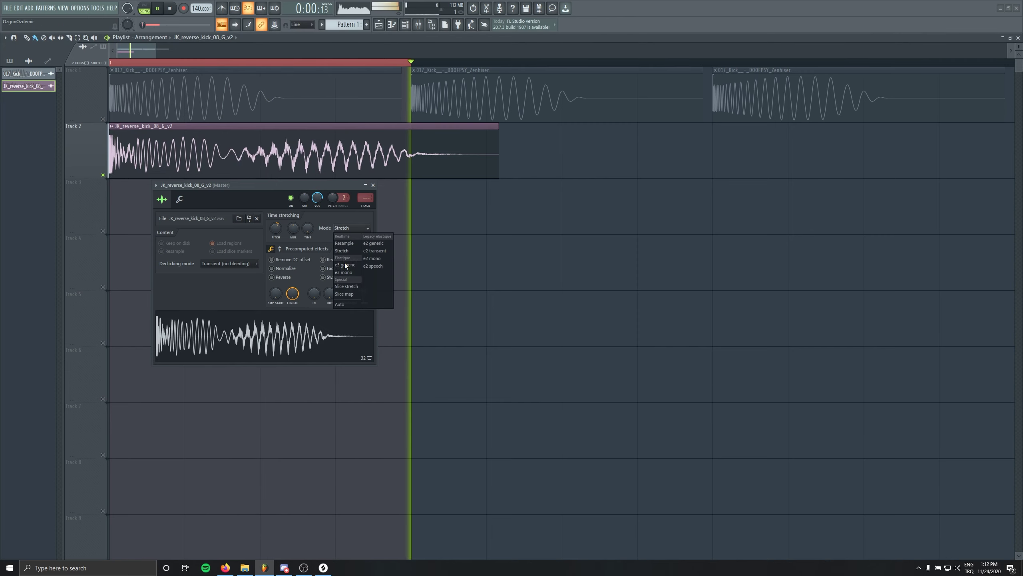
left_click(346, 273)
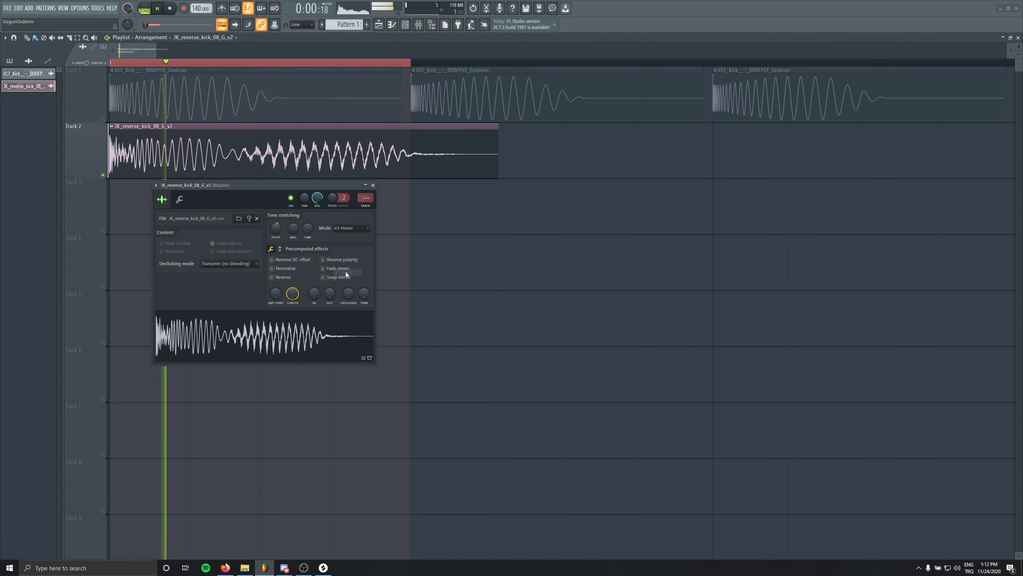
left_click(373, 185)
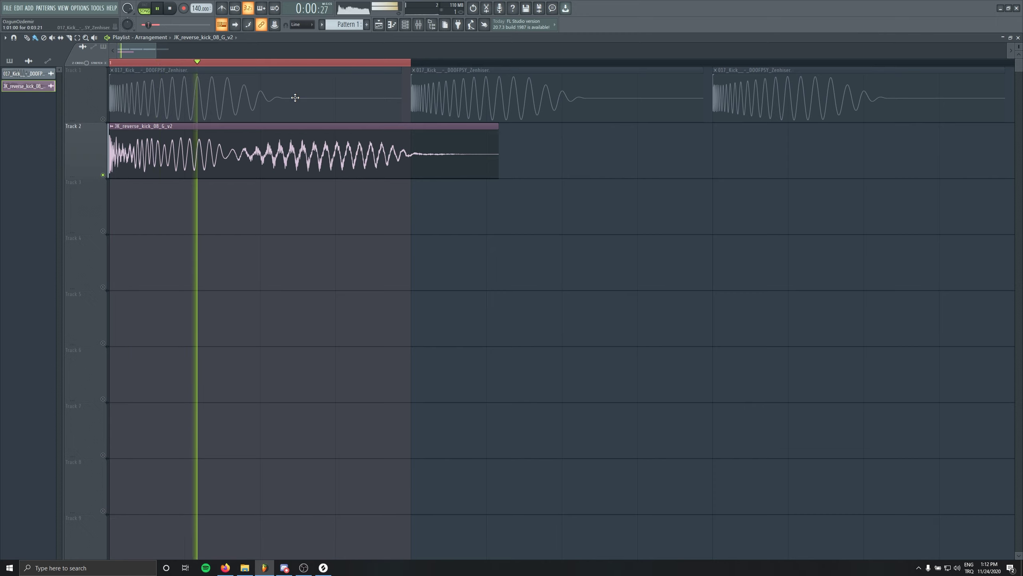
key("space")
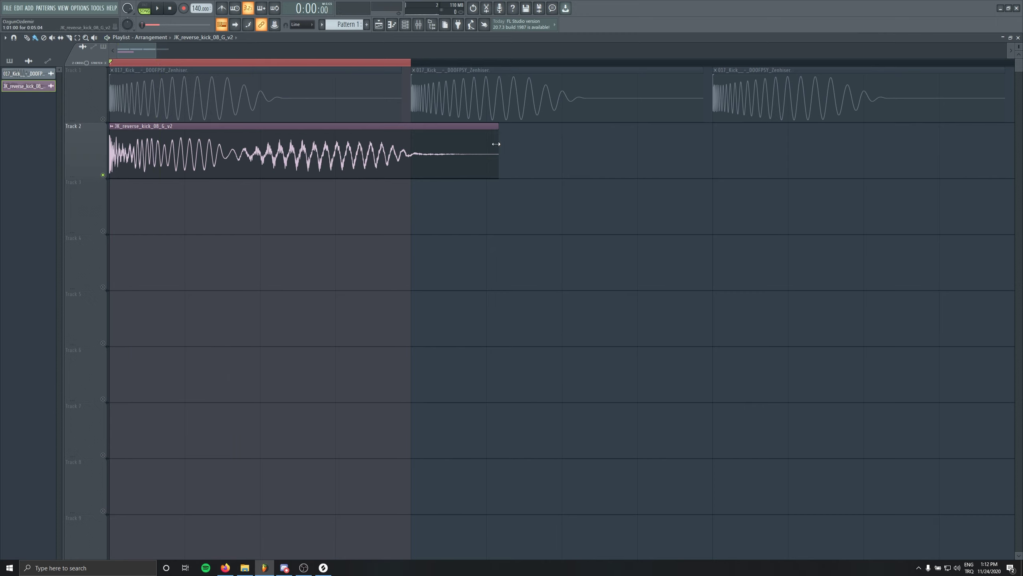
Trim the end of the reverse kick clip to one beat (0:04:00), and remove the stray copy on Track 3
left_click_drag(496, 144, 422, 146)
key("ctrl+z")
left_click_drag(499, 155, 428, 153)
left_click(474, 205)
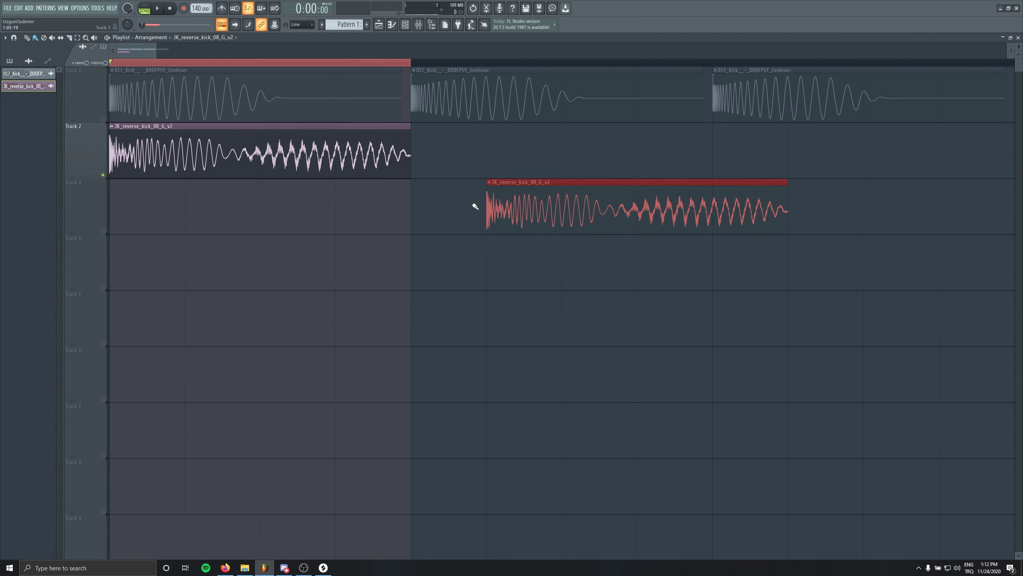
right_click(494, 207)
scroll(257, 228, "up", 3)
scroll(247, 190, "up", 2)
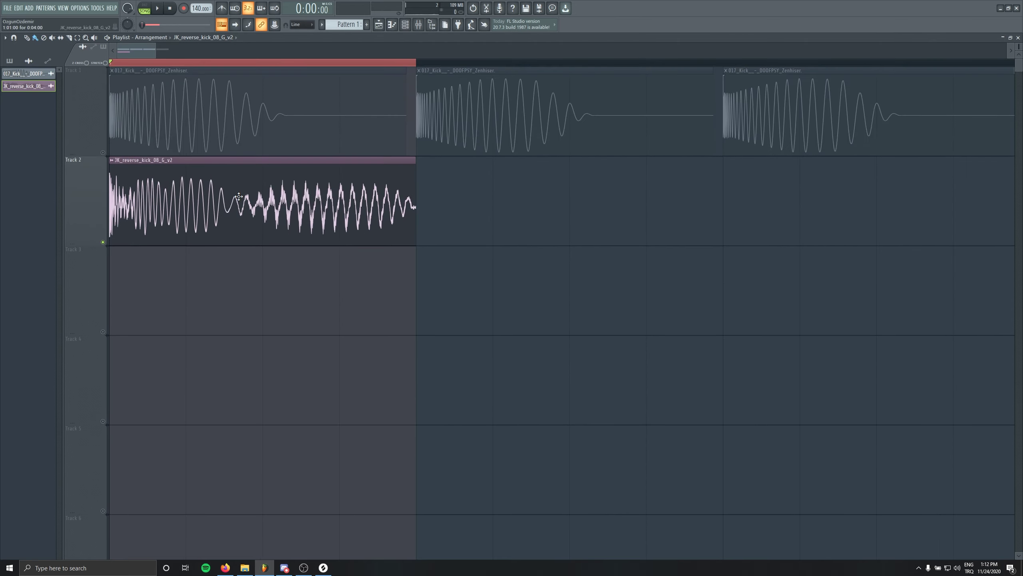
Check the reverse kick clip's time stretching settings and play the loop with both kicks
double_click(251, 210)
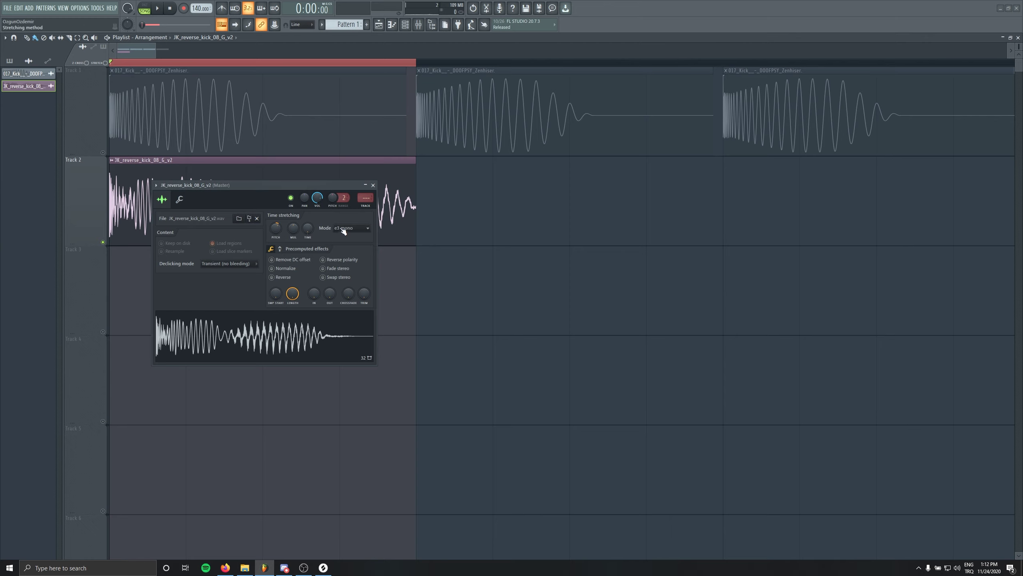
left_click(374, 185)
key("space")
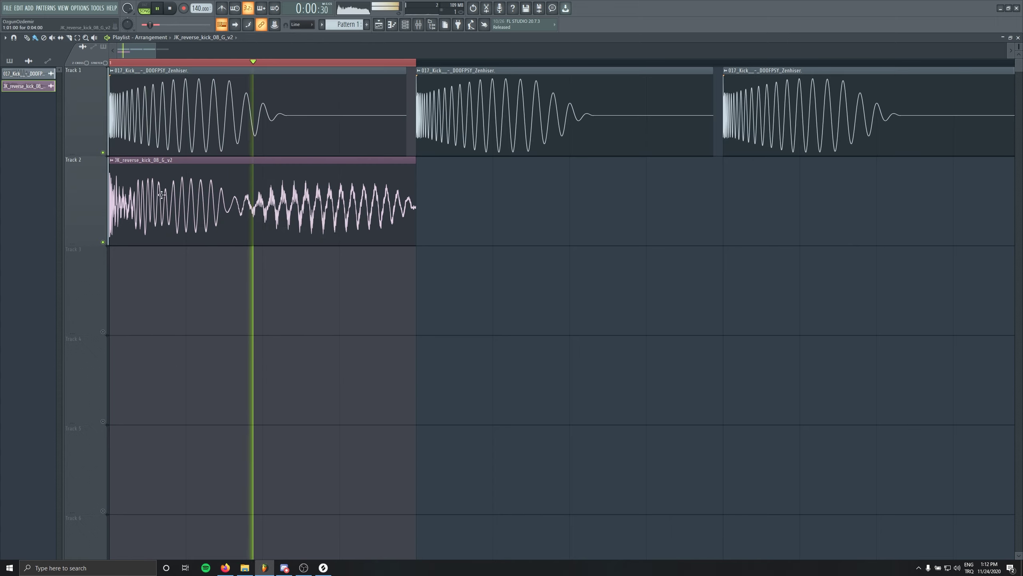
mouse_move(110, 203)
left_mouse_down()
mouse_move(254, 204)
mouse_move(109, 203)
left_mouse_up()
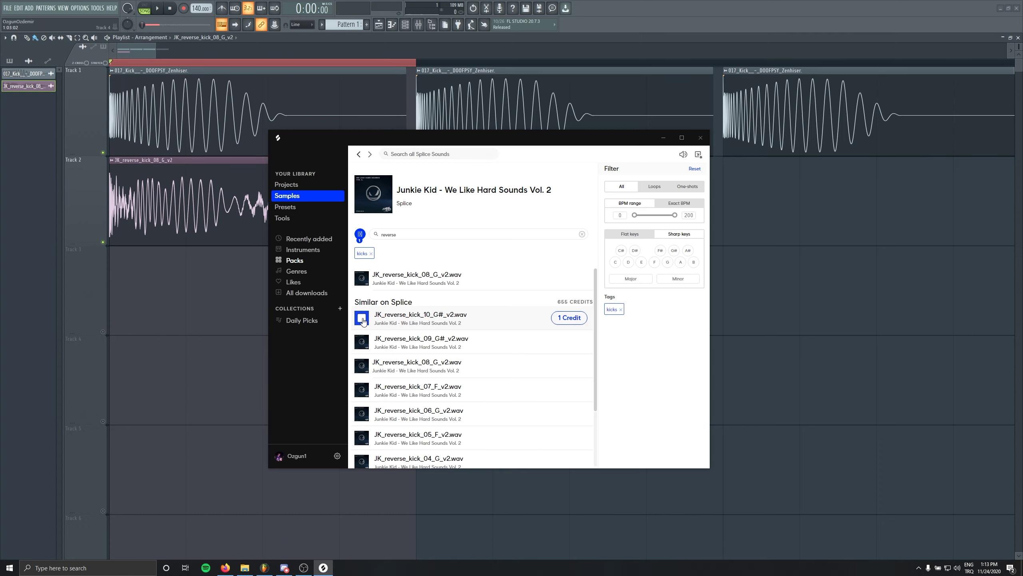
Switch to Splice, audition the other reverse kicks and replace the Track 2 sample with JK_reverse_kick_04_G_v2.wav
key("Down")
key("Down")
key("Down")
key("Down")
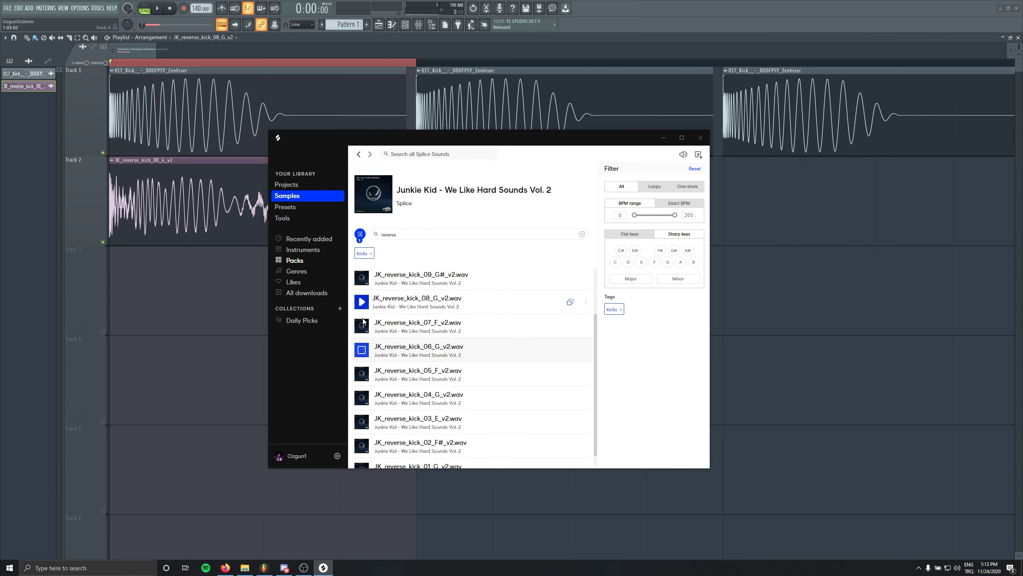
key("Down")
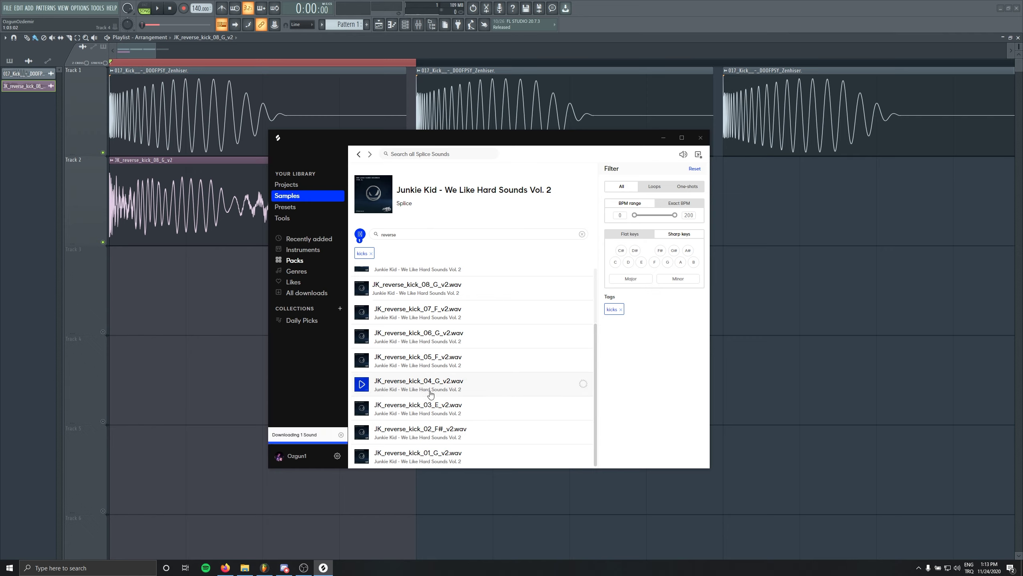
left_click_drag(431, 381, 196, 205)
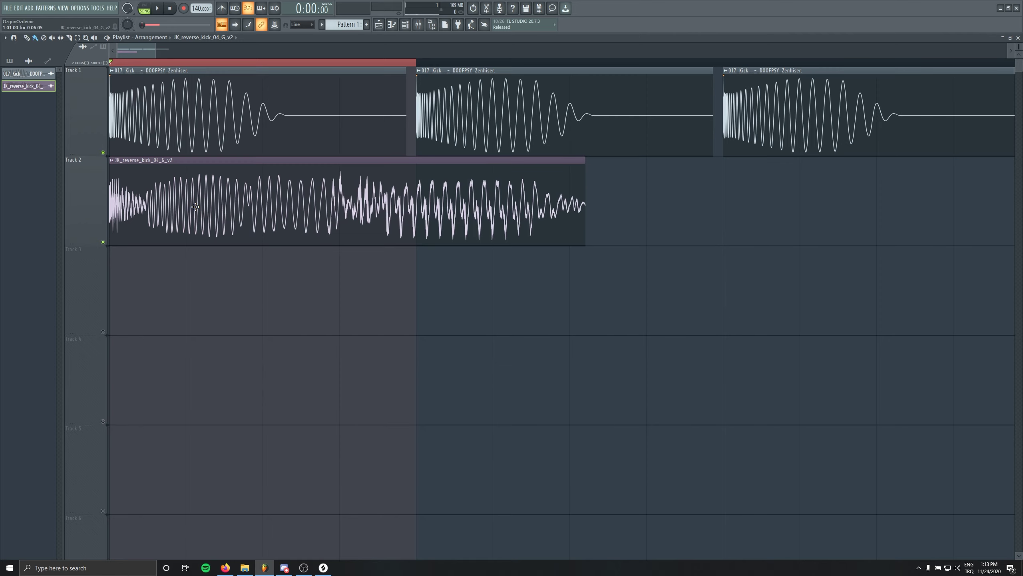
Reset the new reverse kick sample's time stretch to 0:00:00 in its channel settings
double_click(180, 180)
left_click(373, 185)
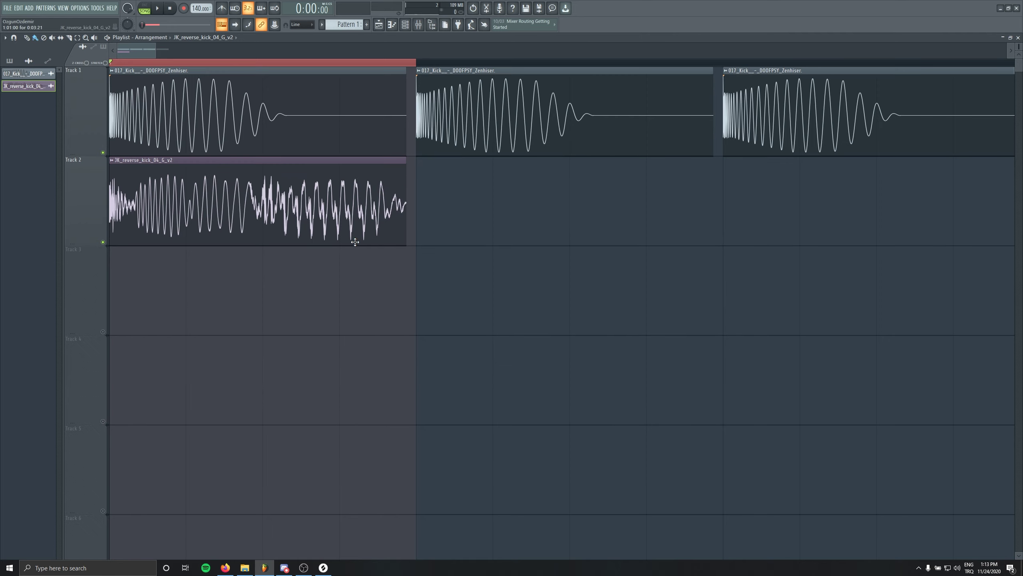
double_click(260, 186)
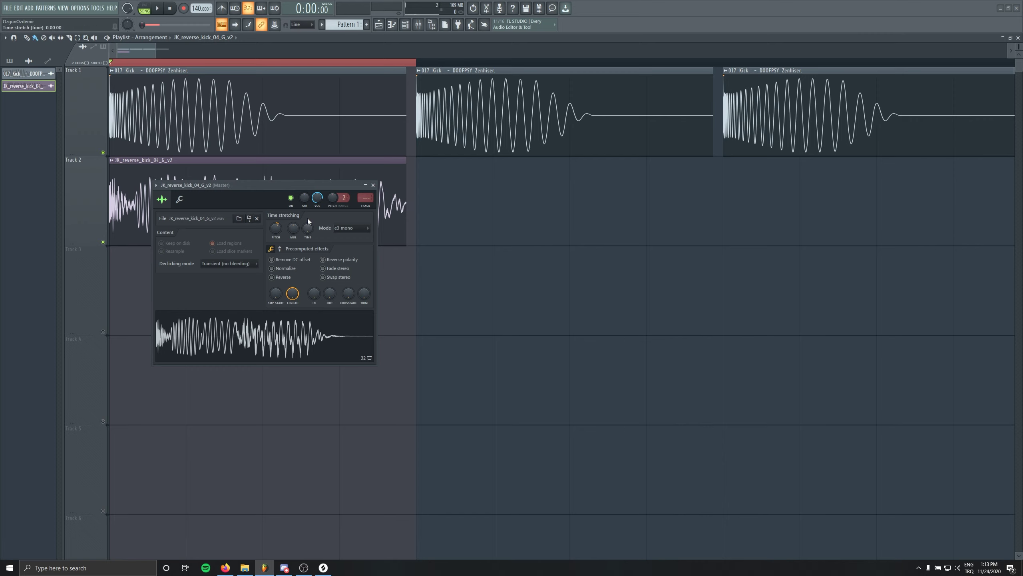
left_click_drag(308, 185, 298, 299)
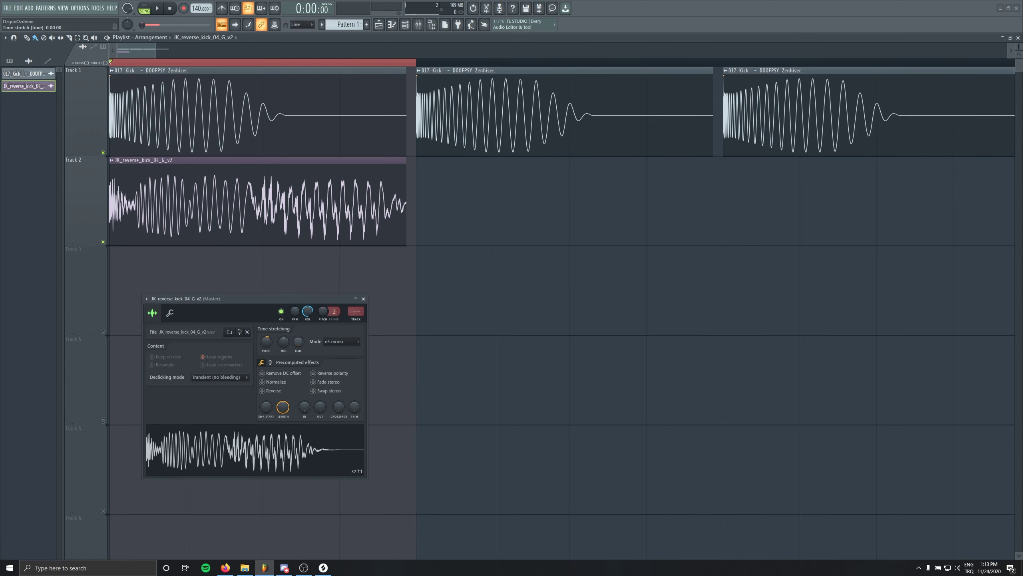
left_click_drag(298, 341, 298, 343)
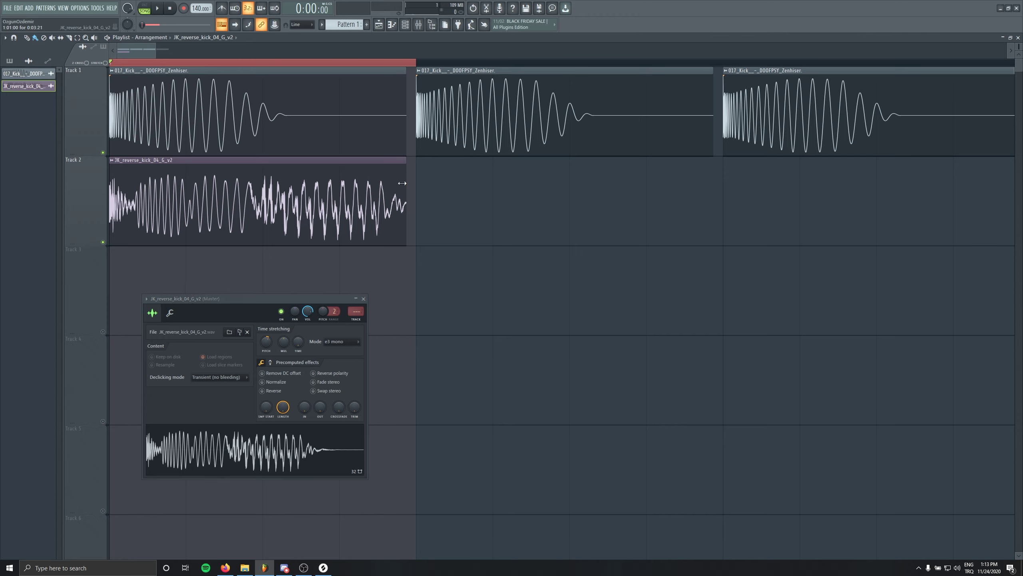
Adjust the reverse kick clip's end to one beat (0:04:00) while listening to the loop
left_click_drag(405, 181, 514, 208)
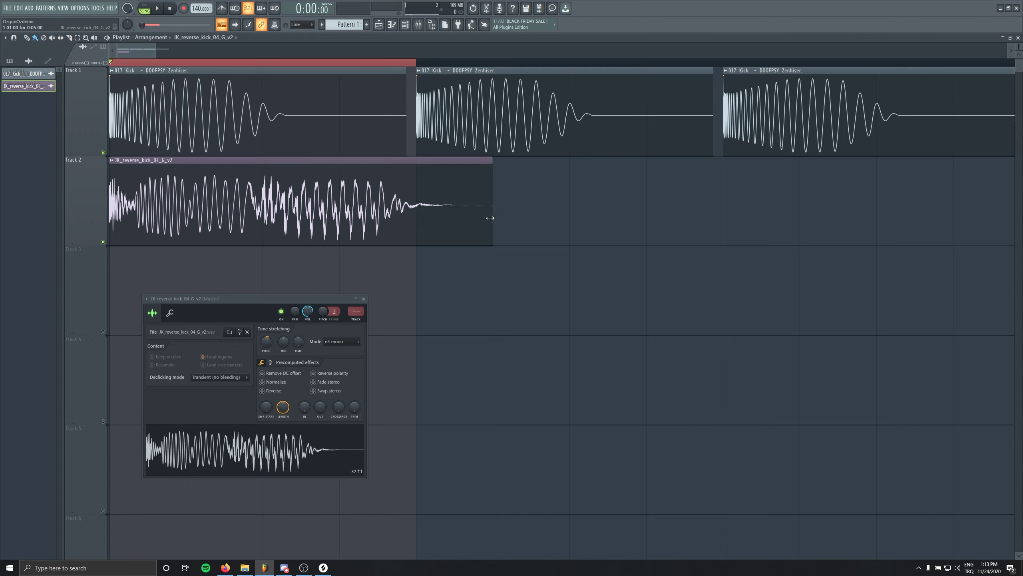
key("space")
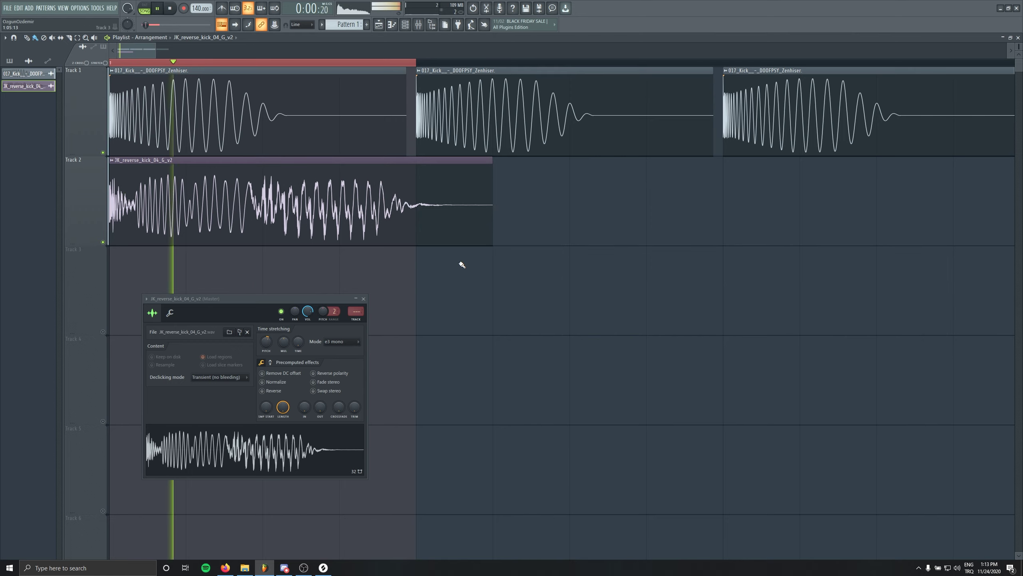
left_click(364, 300)
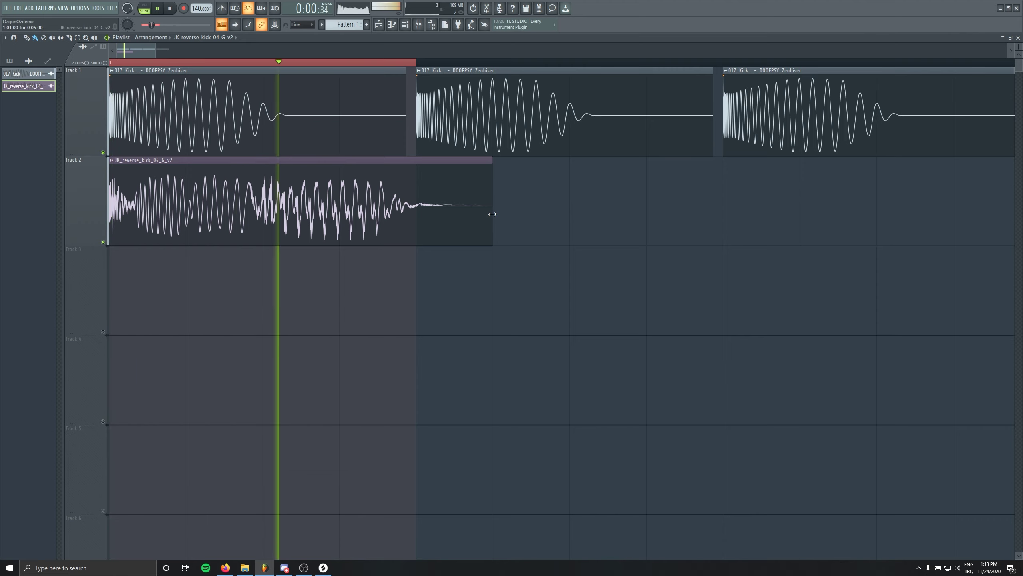
left_click_drag(492, 214, 415, 213)
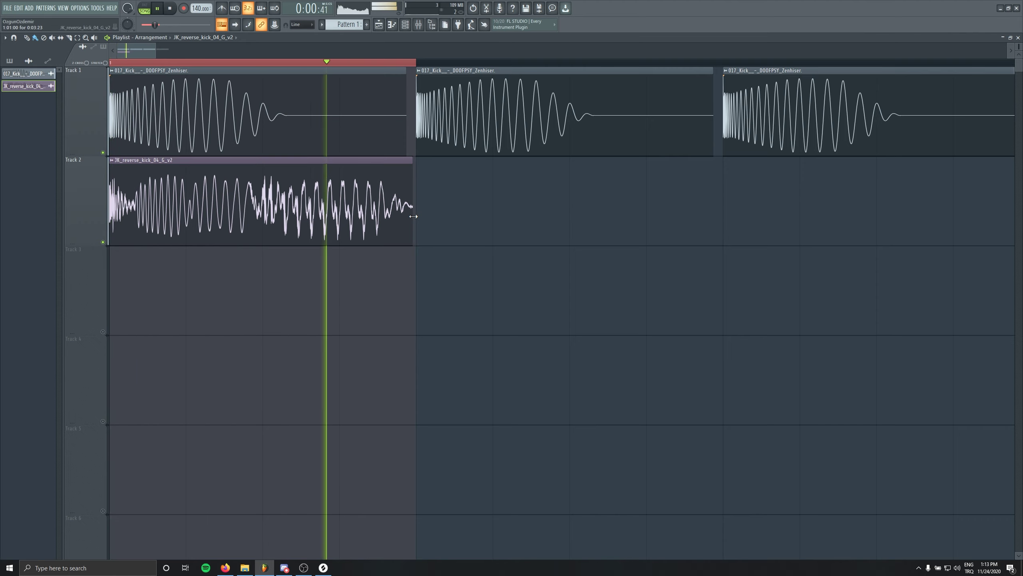
double_click(357, 224)
key("space")
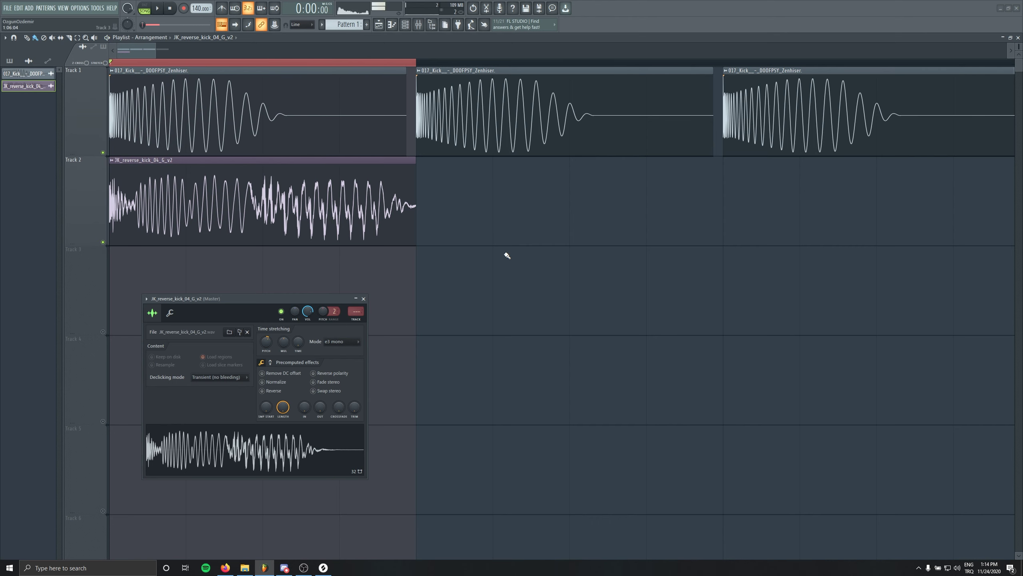
Route the reverse kick to mixer track 6, and name mixer track 6 "sub" and track 5 "kick"
key("ctrl+l")
left_click(364, 299)
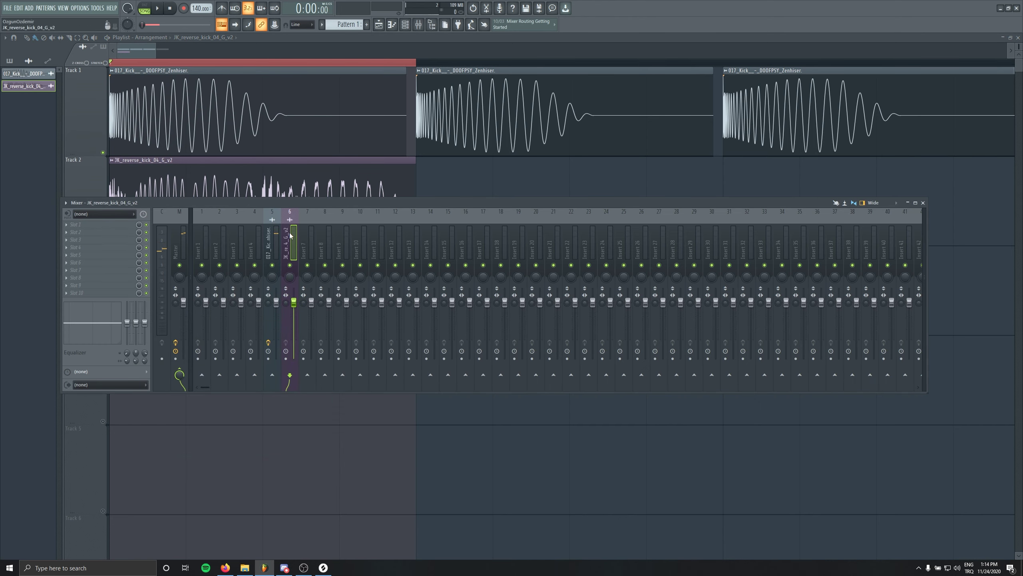
type("sub")
key("shift+Tab")
Insert FabFilter Pro-Q 3 in slot 1 of the sub track and set a high cut at 220 Hz while listening
left_click(121, 227)
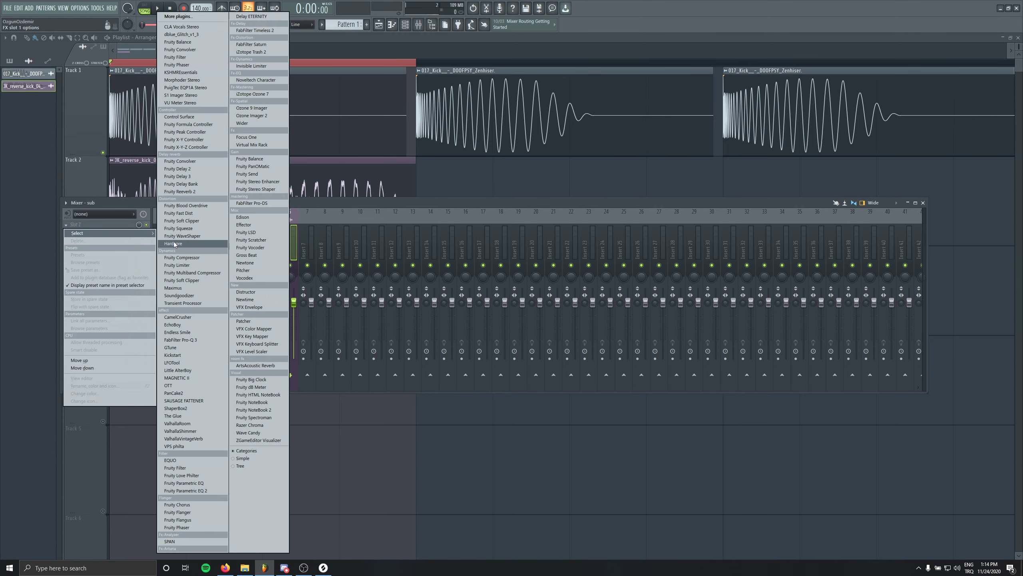
left_click(189, 341)
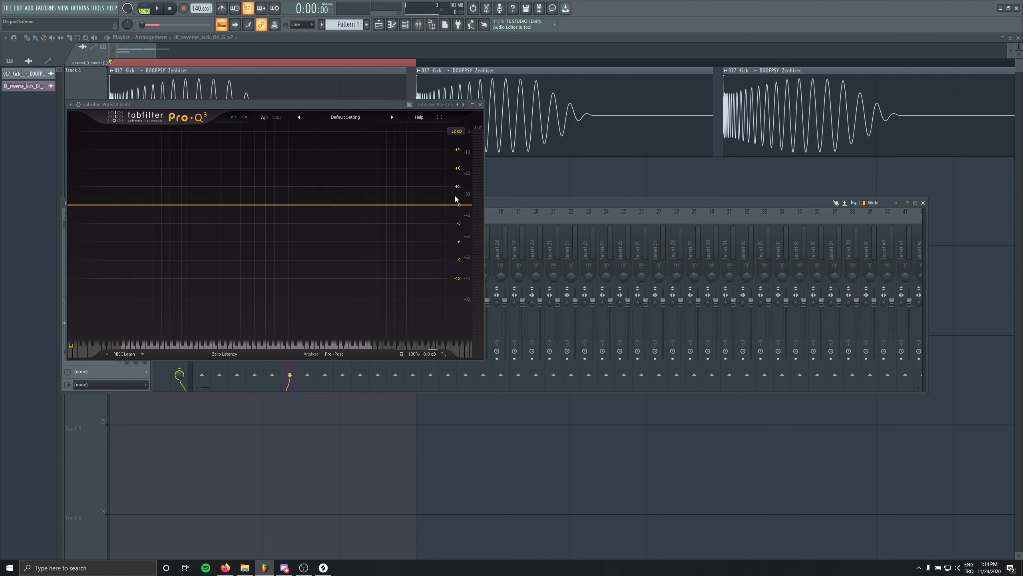
key("space")
left_click_drag(450, 207, 243, 208)
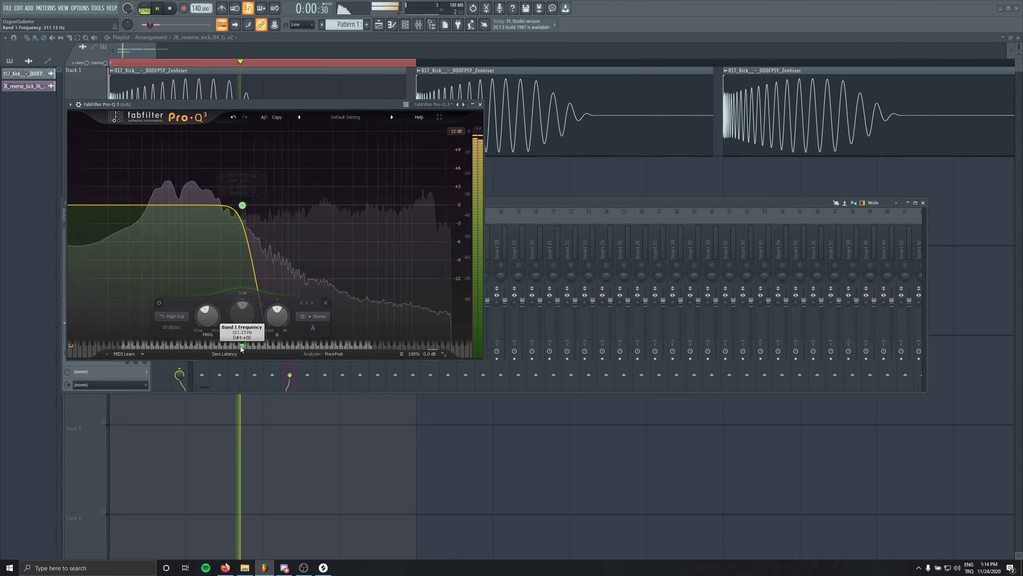
key("space")
left_click_drag(242, 346, 229, 347)
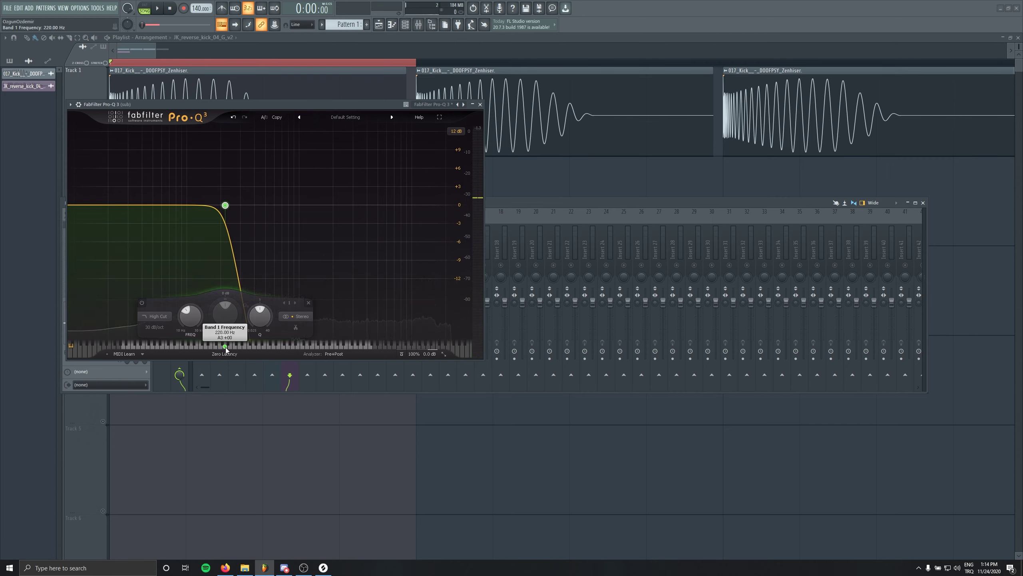
key("space")
left_click_drag(285, 105, 482, 220)
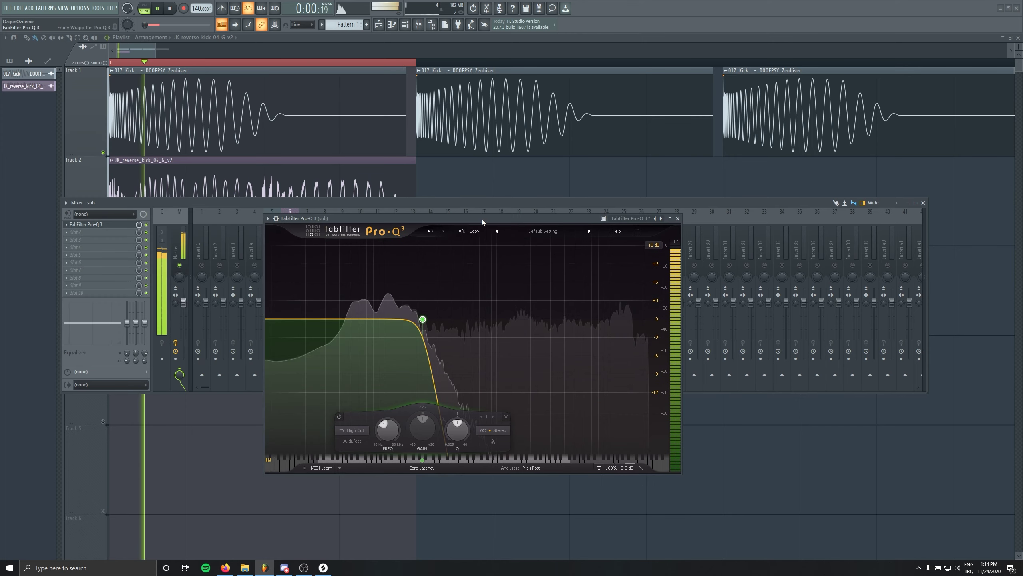
left_click(678, 218)
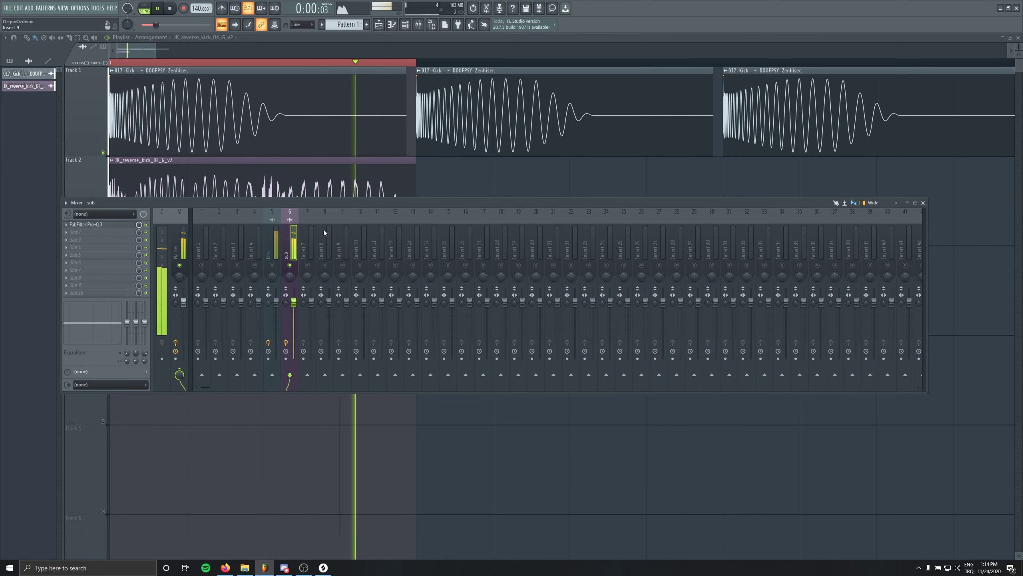
key("space")
Insert Kickstart in slot 7 of the sub mixer track
left_click(75, 270)
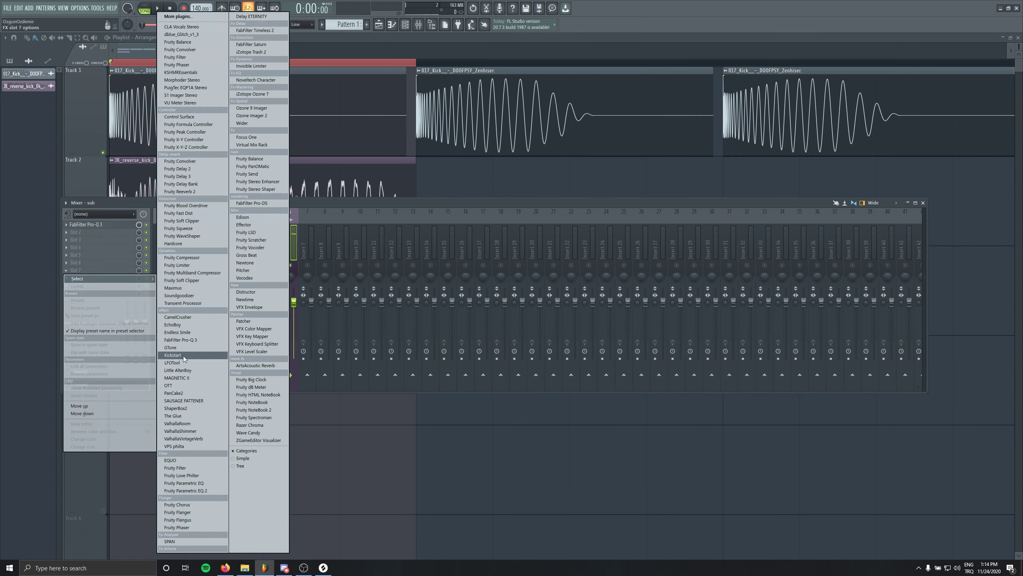
left_click(172, 355)
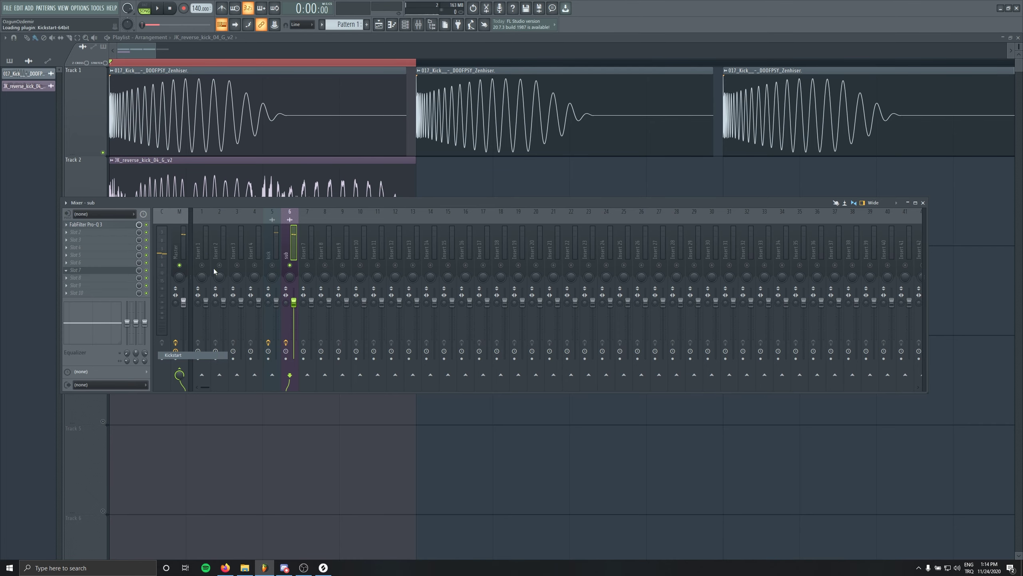
left_click_drag(166, 86, 342, 255)
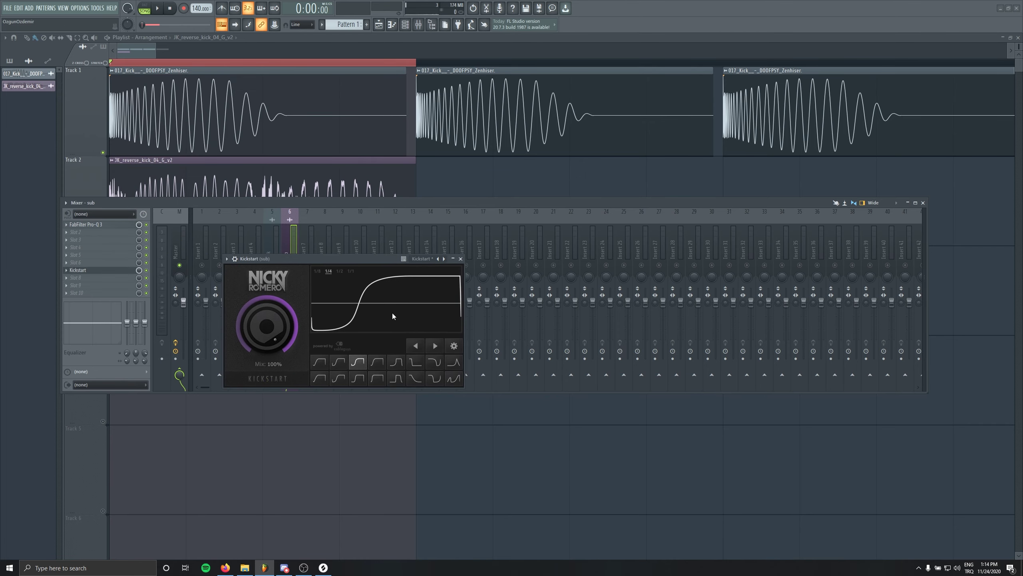
Play the loop with the kick track enabled, trying a sub volume of -2.0 dB before resetting it to 100%
key("space")
left_click(284, 264)
left_click(272, 265)
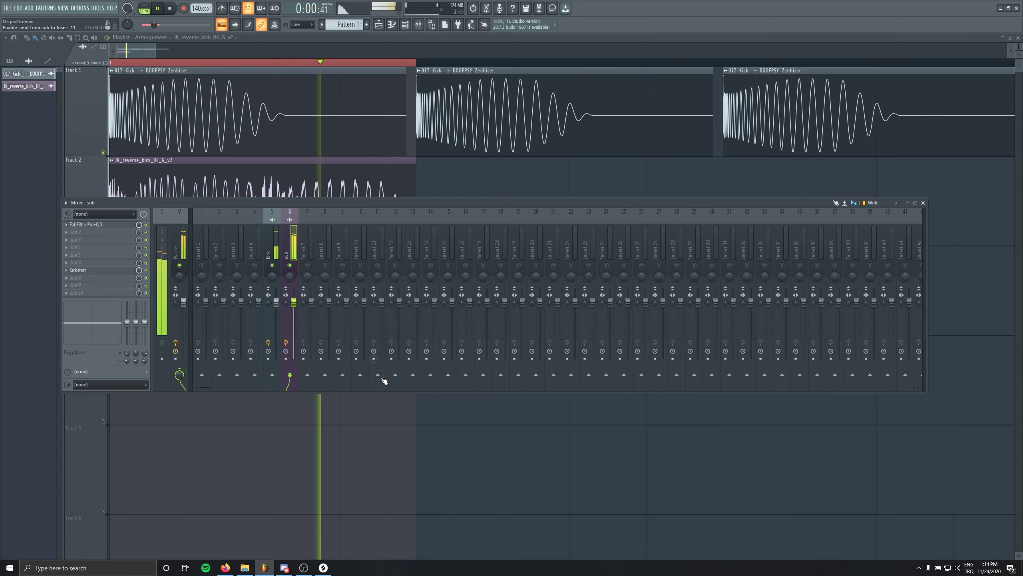
left_click_drag(294, 302, 294, 307)
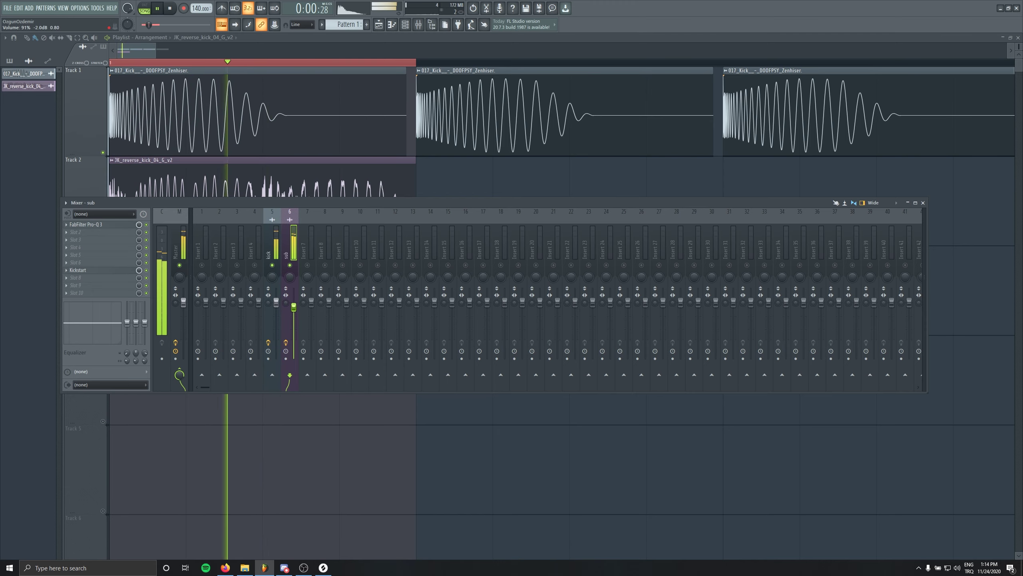
left_click(295, 306, "alt")
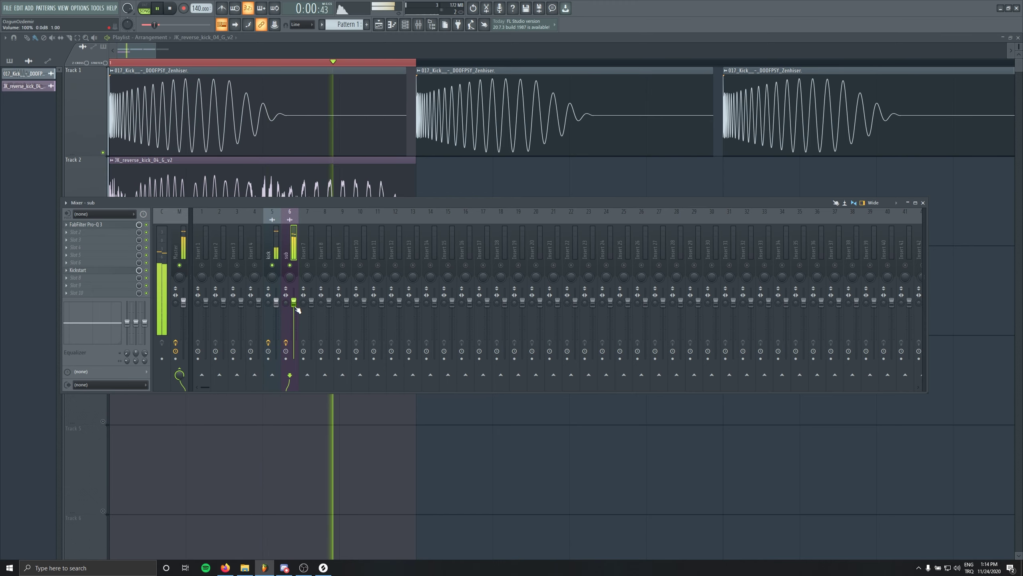
Mute the sub mixer track, select the kick mixer track and stop playback
left_click(290, 265)
left_click(270, 253)
key("space")
key("F9")
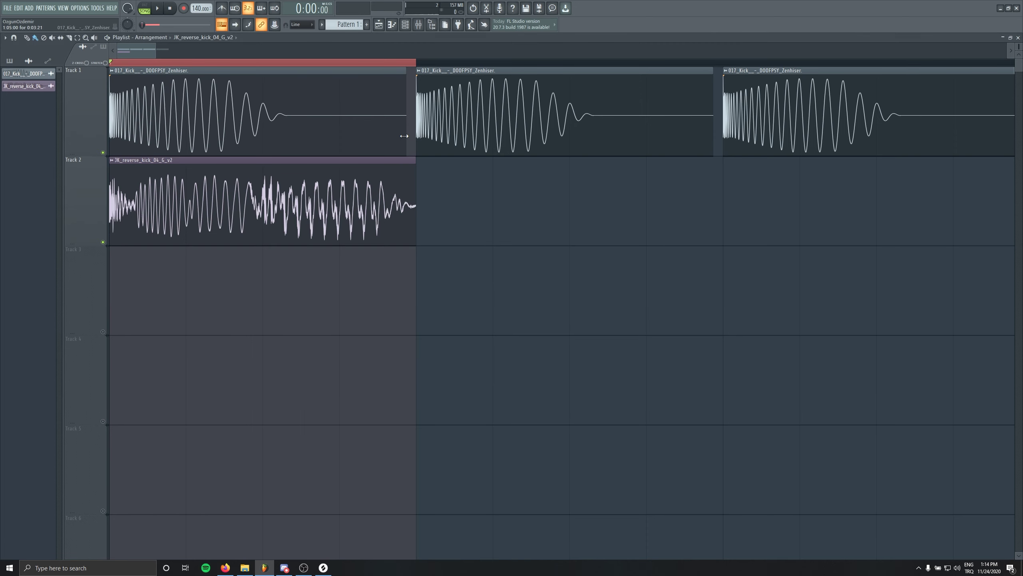
left_click(419, 24)
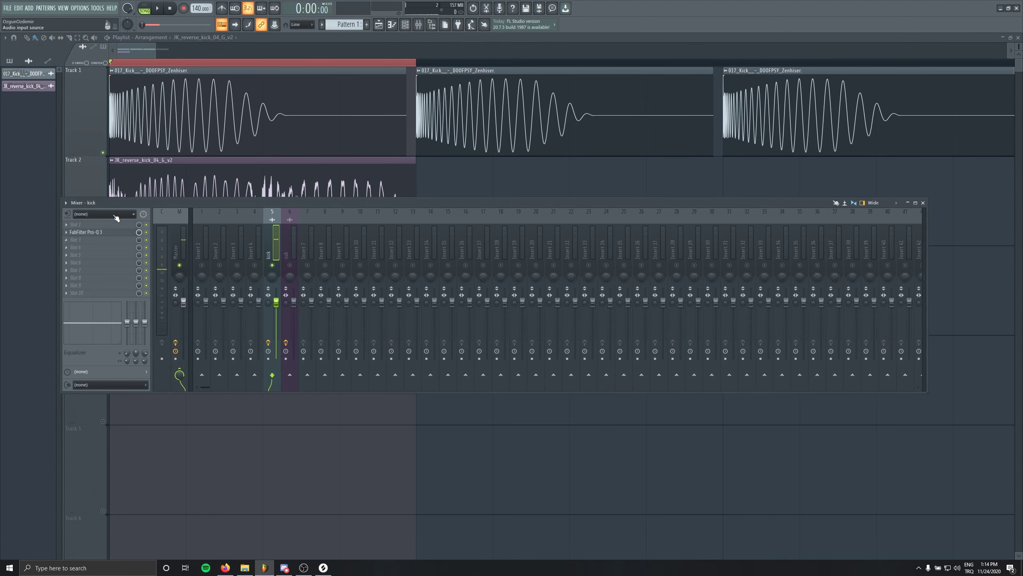
Try a Pro-Q 3 bell boost of about 4 dB near 3758 Hz on the kick track, and delete the band
left_click(106, 233)
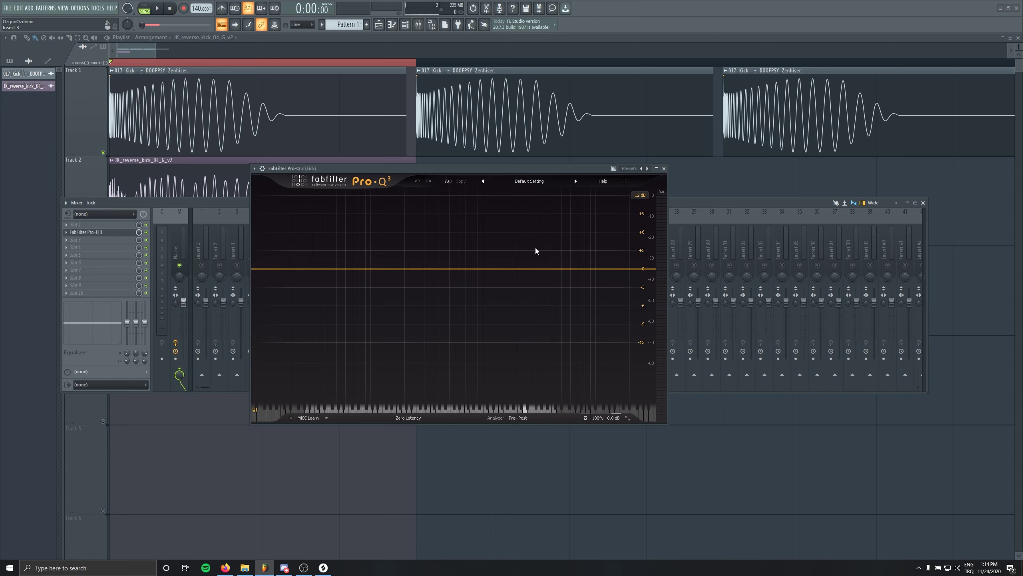
double_click(535, 248)
key("space")
mouse_move(539, 244)
left_mouse_down()
mouse_move(543, 223)
mouse_move(548, 244)
left_mouse_up()
key("space")
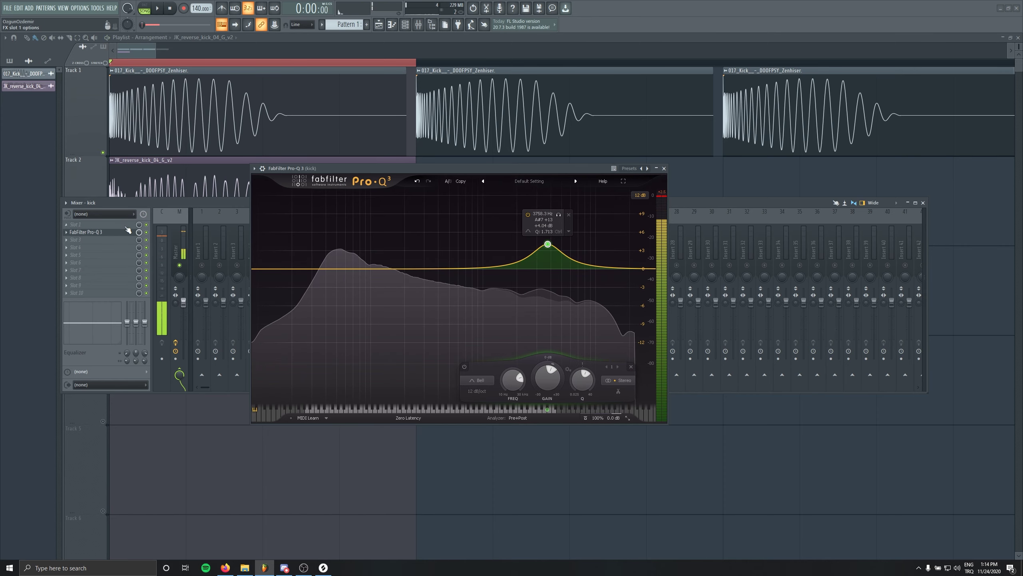
right_click(548, 244)
left_click(568, 316)
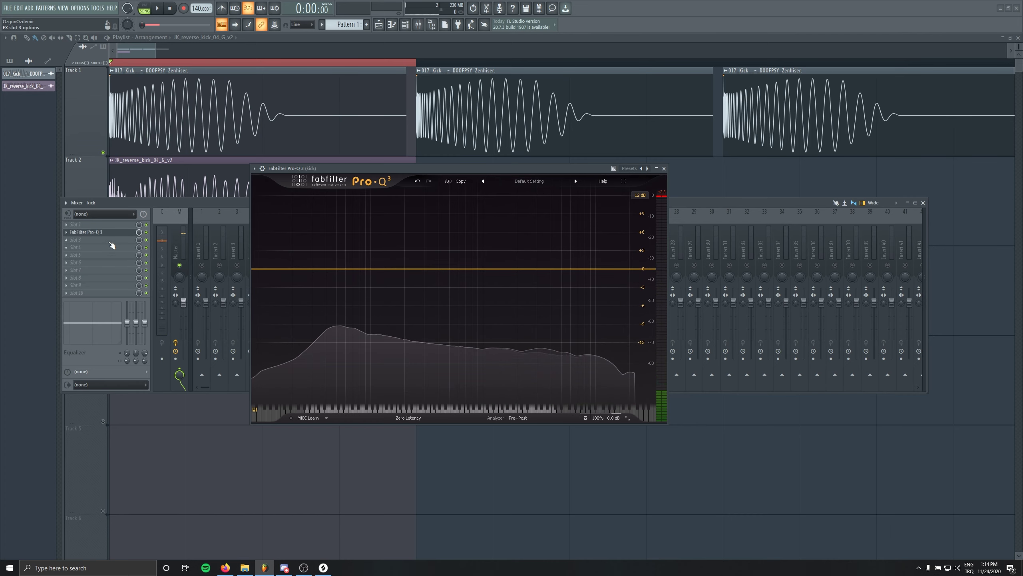
Insert TransX Multi Stereo in slot 1 of the kick mixer track
left_click(110, 225)
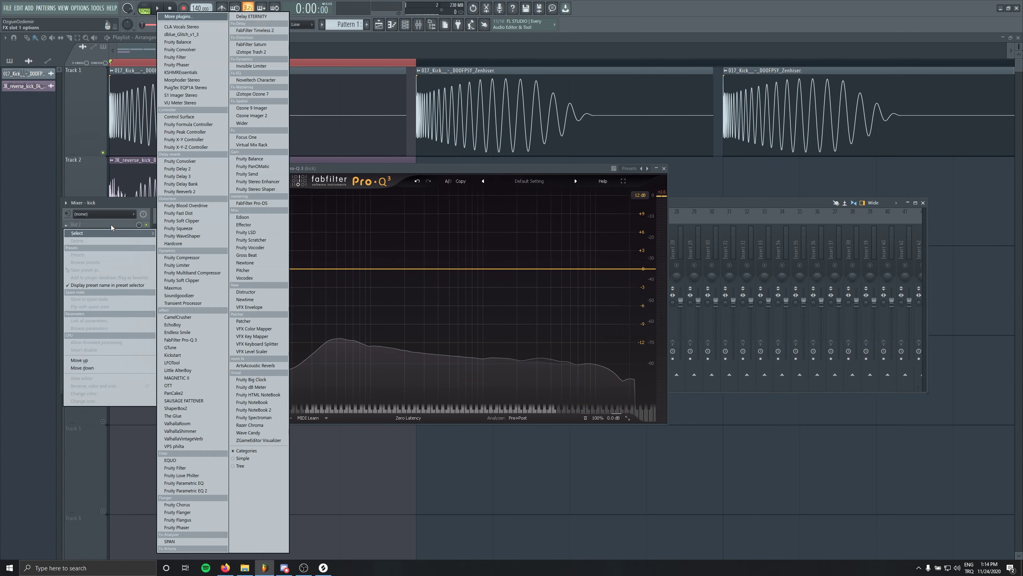
left_click(177, 17)
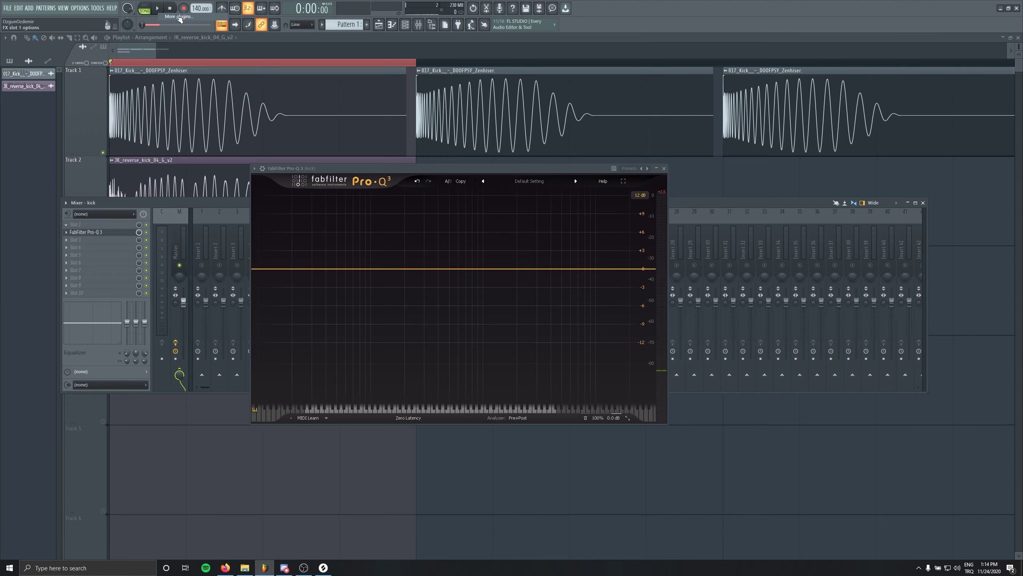
left_click_drag(136, 86, 257, 190)
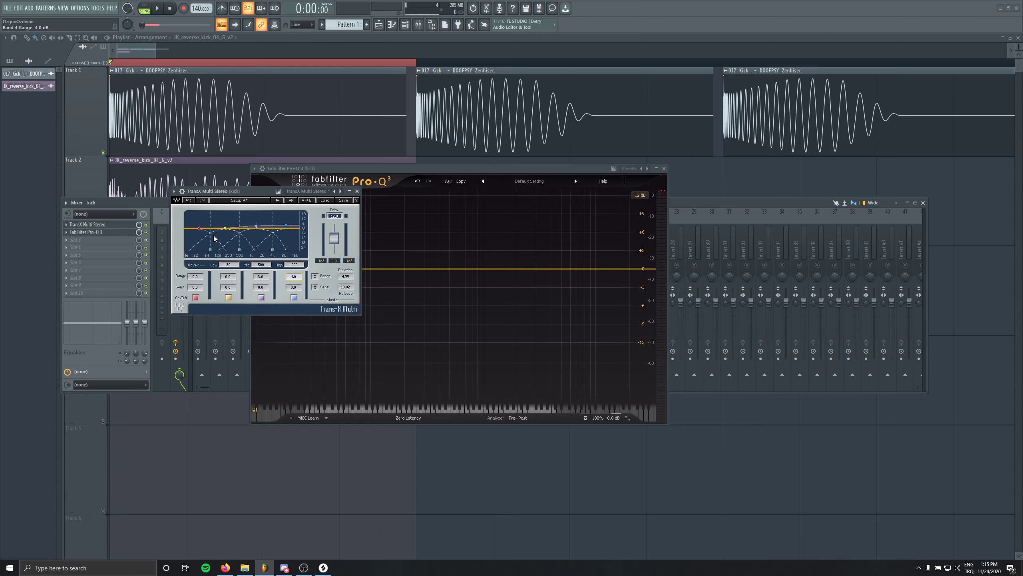
Audition stronger TransX Multi transients on the kick, raising the band 3 range to 5.4 and band 4 to 6.8 dB
left_click_drag(268, 191, 231, 213)
key("space")
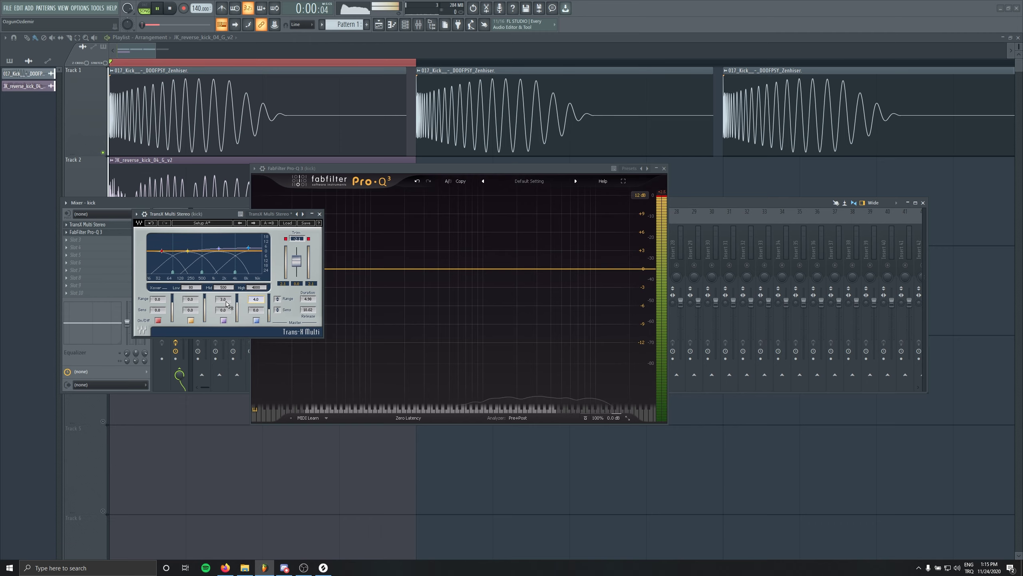
left_click_drag(226, 302, 257, 275)
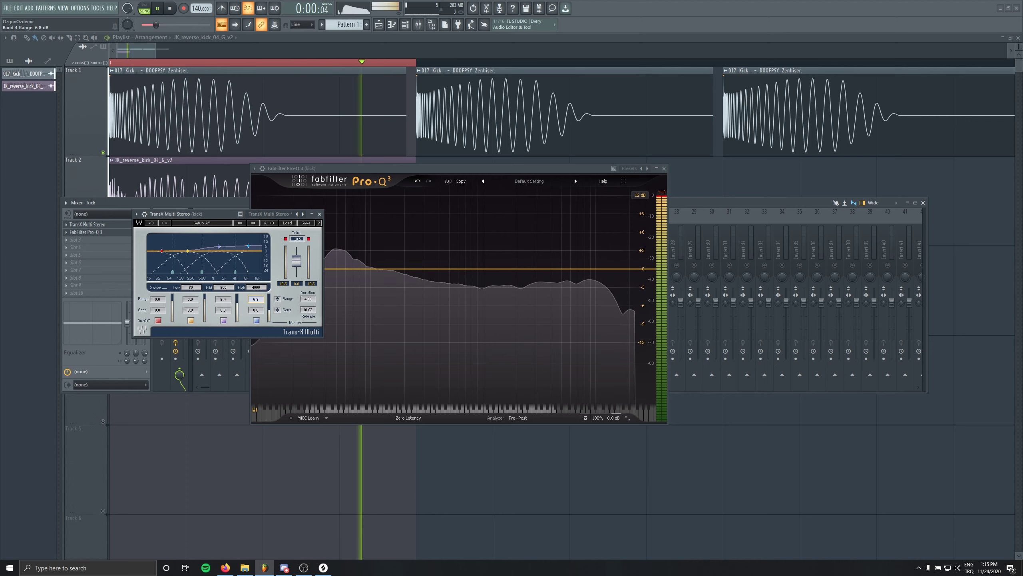
key("space")
left_click(320, 214)
Delete Fruity Limiter from the master track
left_click(173, 234)
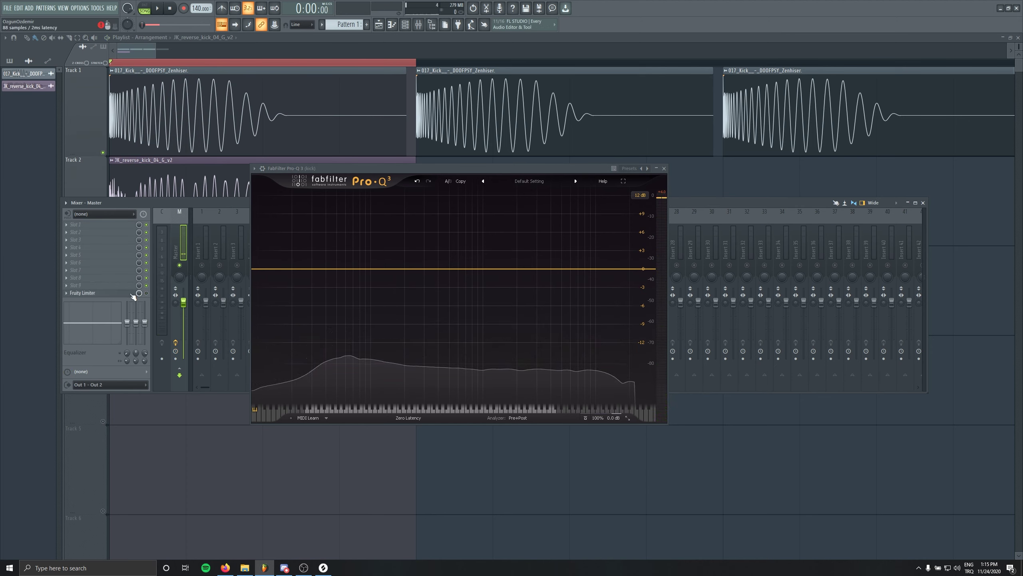
left_click(67, 294)
left_click(70, 309)
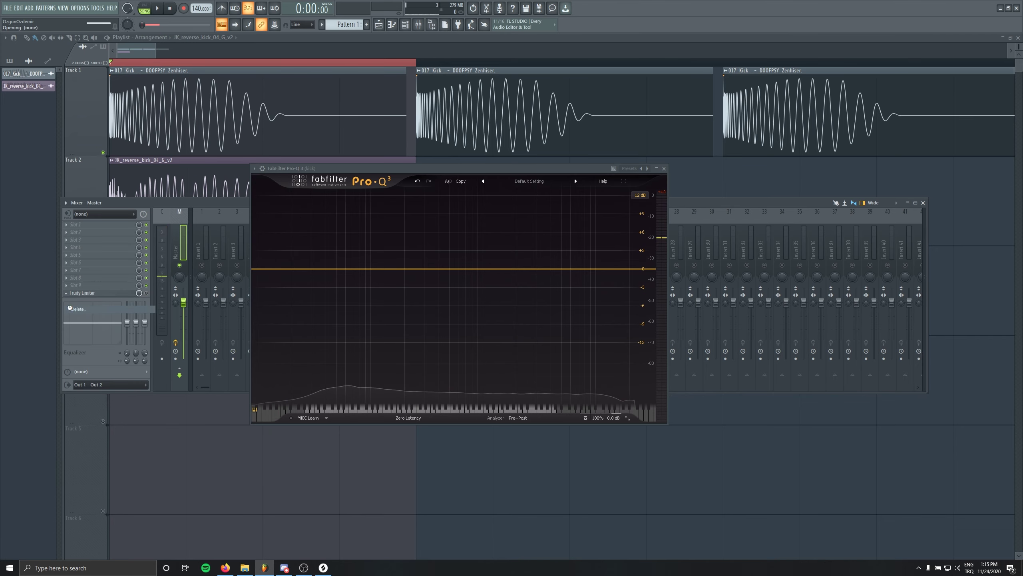
Play the loop and lower the kick mixer track's volume to -3.9 dB
left_click_drag(375, 170, 534, 206)
key("space")
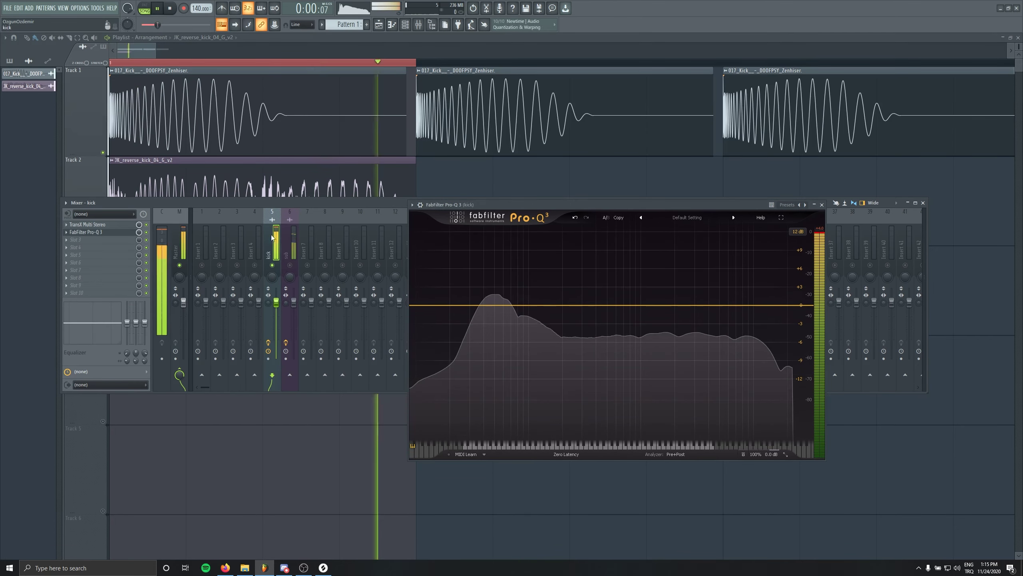
left_click_drag(276, 302, 276, 310)
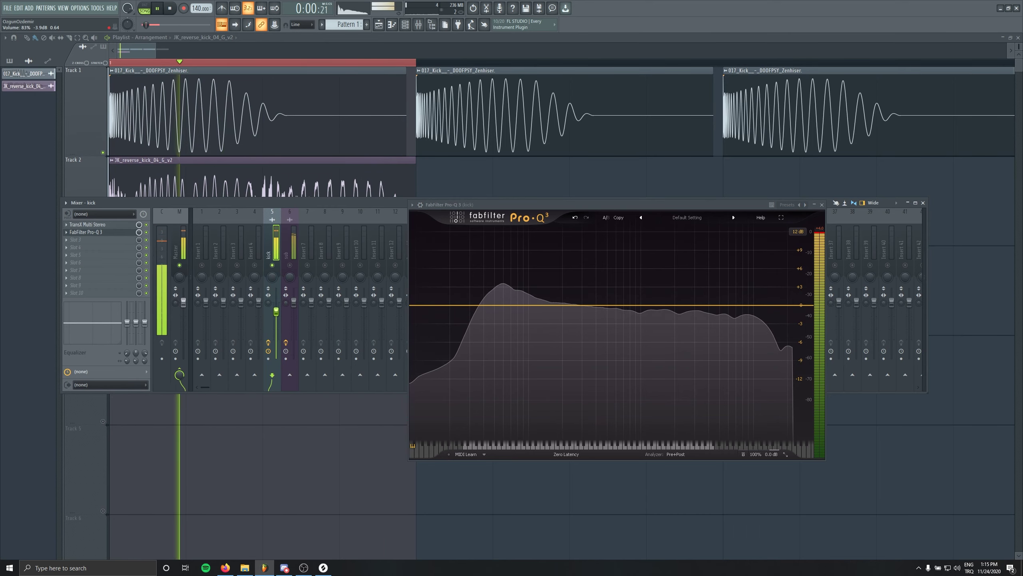
Set the kick's TransX Multi ranges to 3.1 dB for band 3 and 5.2 dB for band 4
left_click(105, 225)
left_click(106, 225)
left_click(105, 225)
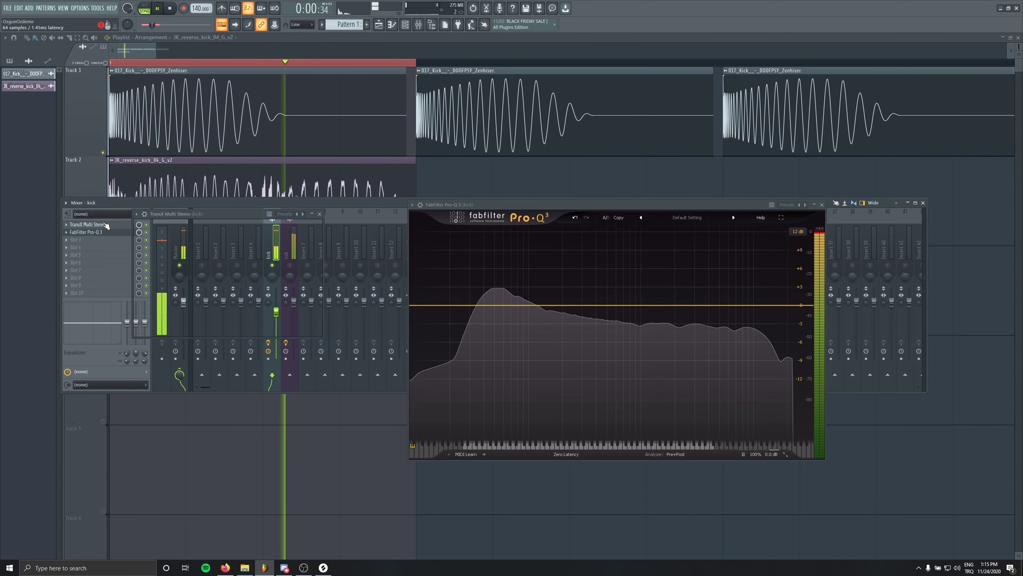
left_click_drag(256, 299, 223, 308)
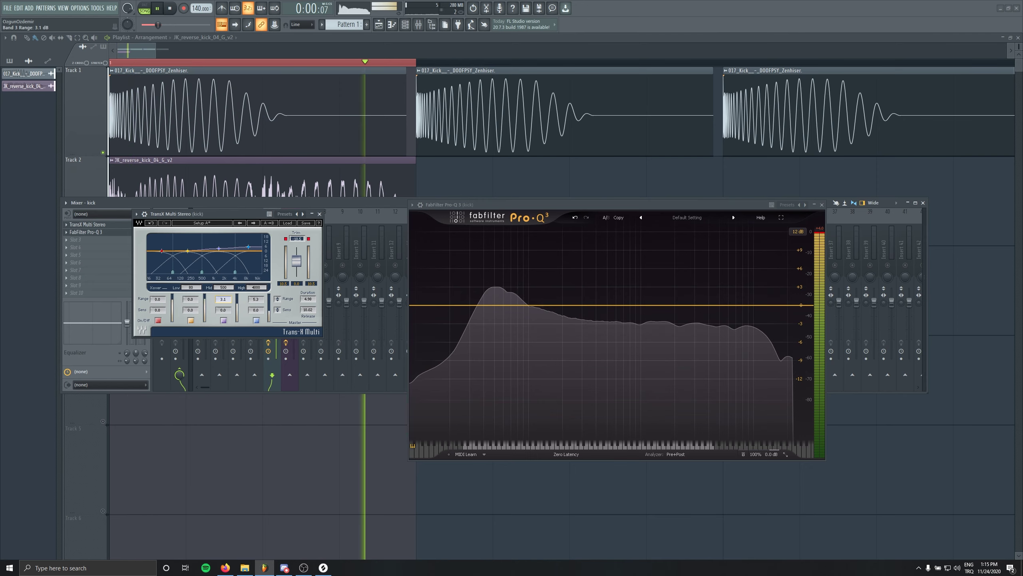
left_click(319, 214)
Open Pro-Q 3 on the kick track and examine the analyzer's range, resolution, speed and tilt settings
left_click(90, 233)
left_click(91, 232)
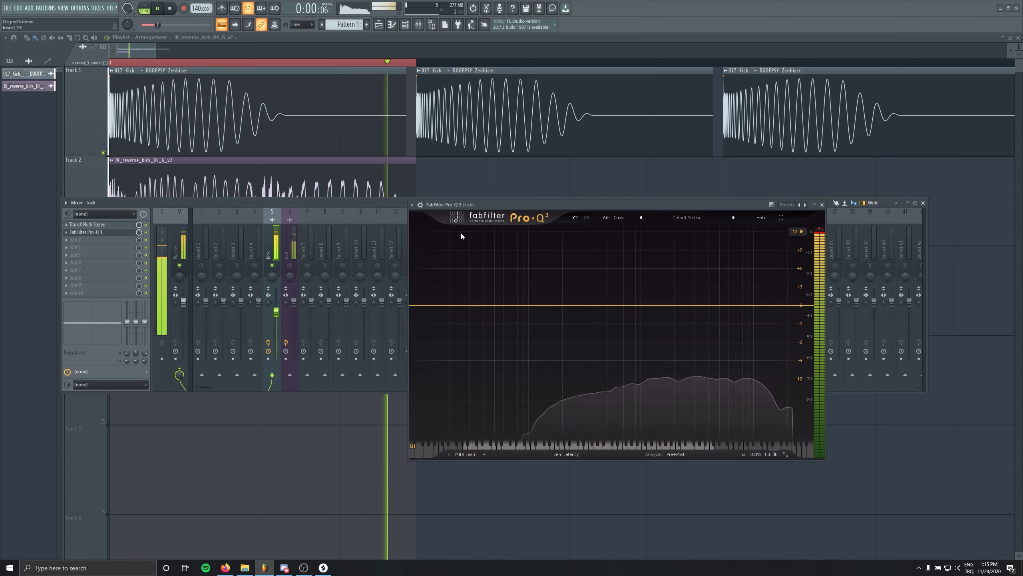
left_click_drag(521, 204, 223, 174)
key("space")
left_click(375, 424)
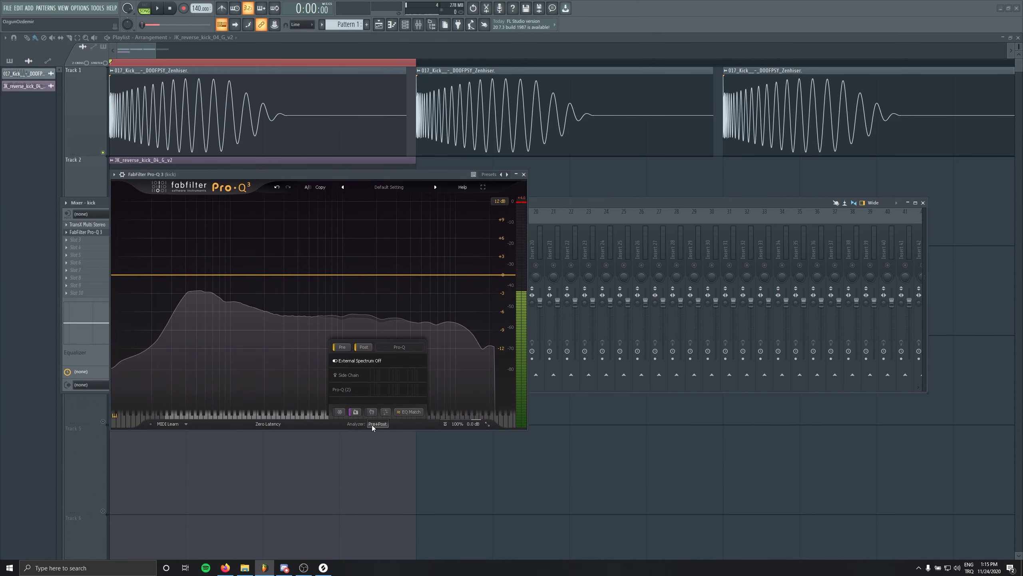
left_click(383, 414)
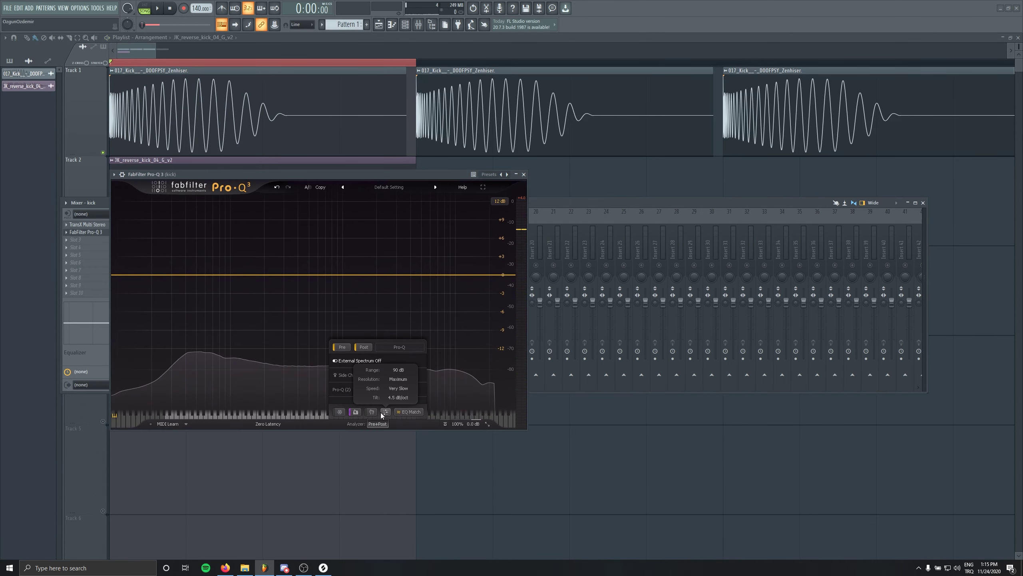
left_click(292, 423)
left_click(353, 412)
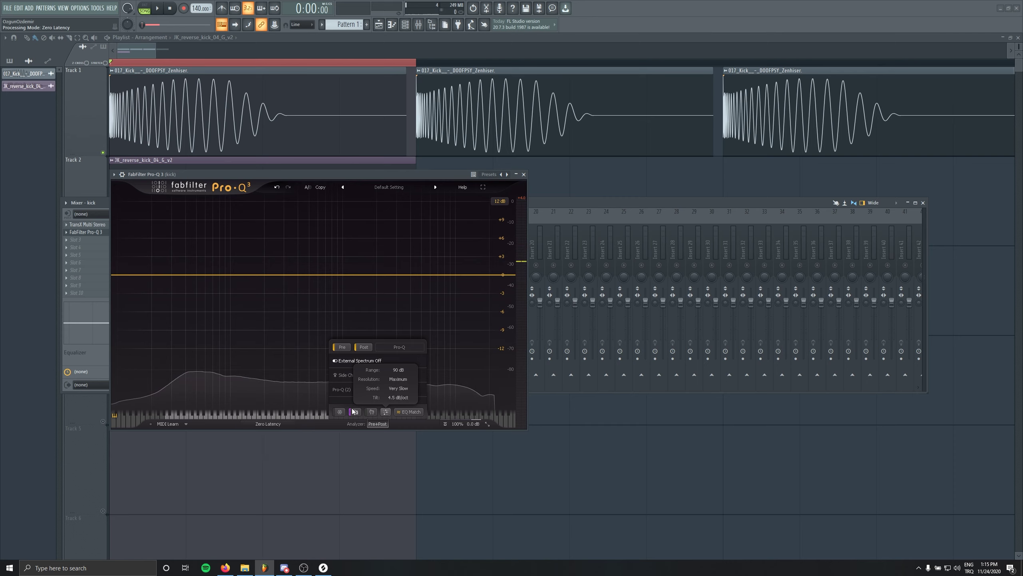
Add a narrow Pro-Q 3 bell boost of about 4.2 dB near 52 Hz on the kick while the loop plays
key("space")
double_click(283, 246)
scroll(283, 246, "up", 3)
left_click_drag(284, 246, 198, 249)
scroll(232, 261, "up", 2)
key("space")
Tune the low bell band to A1 (55 Hz), widen it slightly and set its gain to about +3.3 dB
left_click(199, 416)
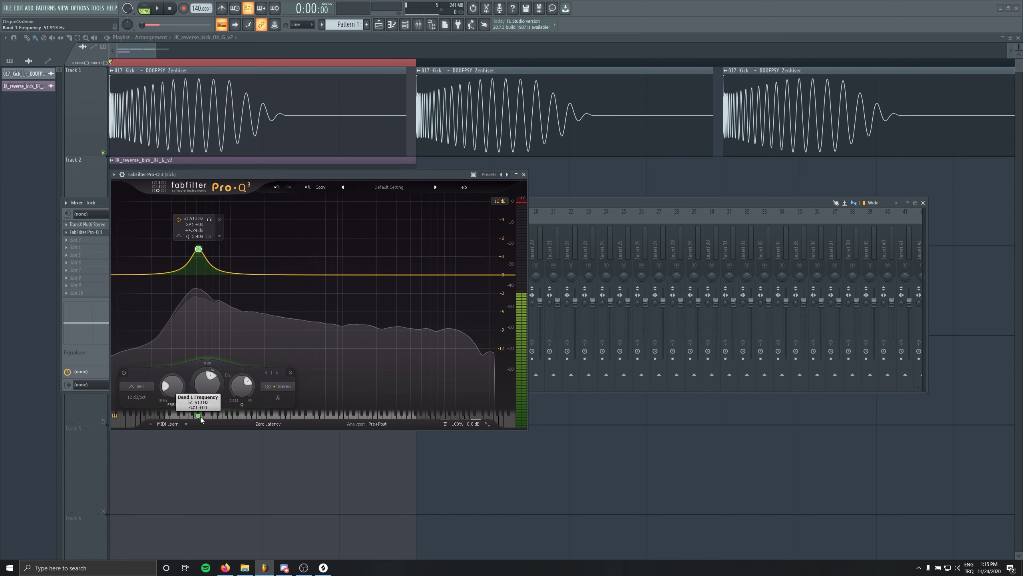
left_click_drag(201, 418, 204, 418)
left_click_drag(202, 249, 202, 258)
scroll(203, 265, "down", 1)
key("space")
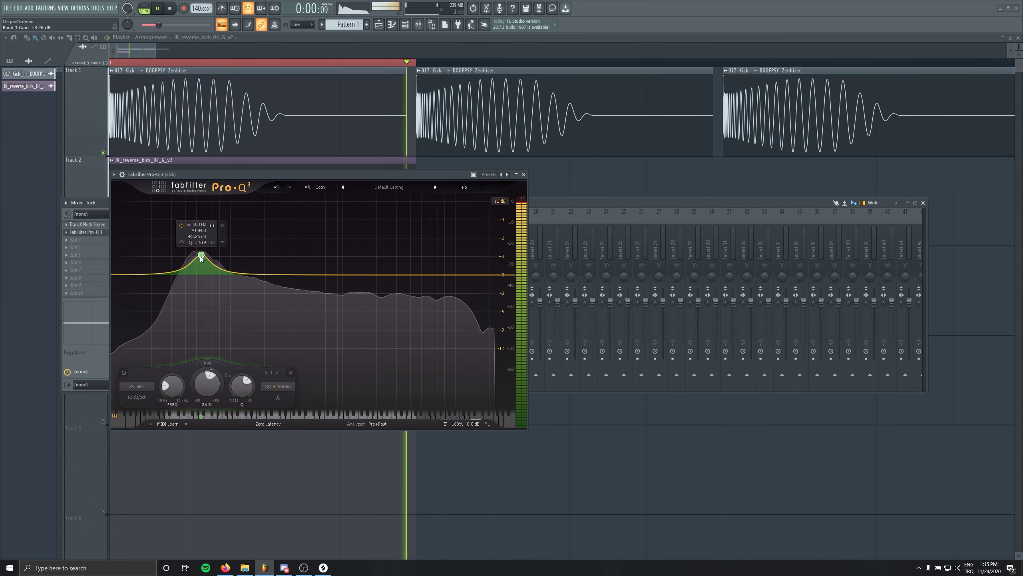
Add a second narrow bell boost at A2 (110 Hz) with about +2.2 dB gain and a Q of about 4.6
double_click(242, 259)
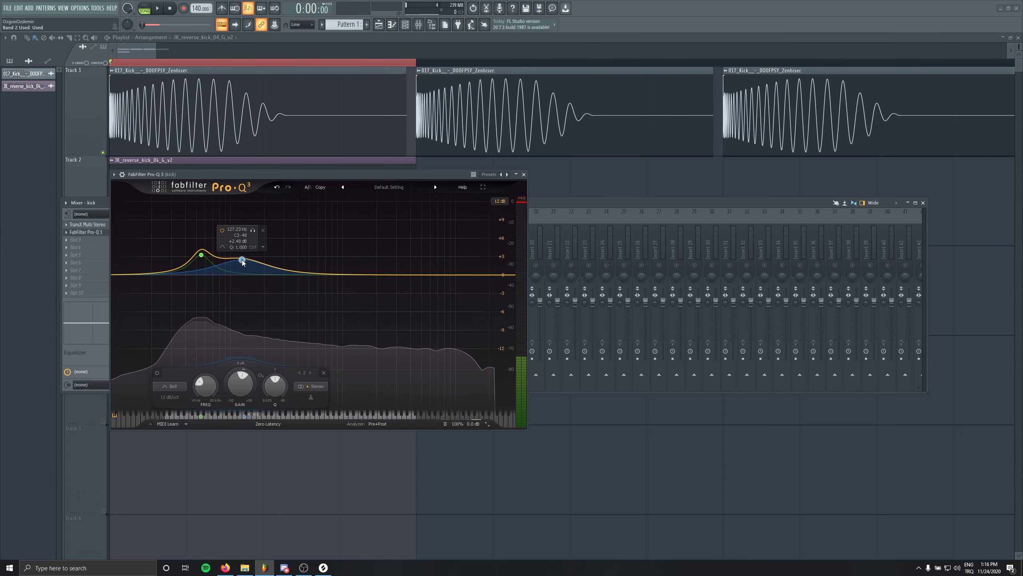
scroll(243, 260, "up", 5)
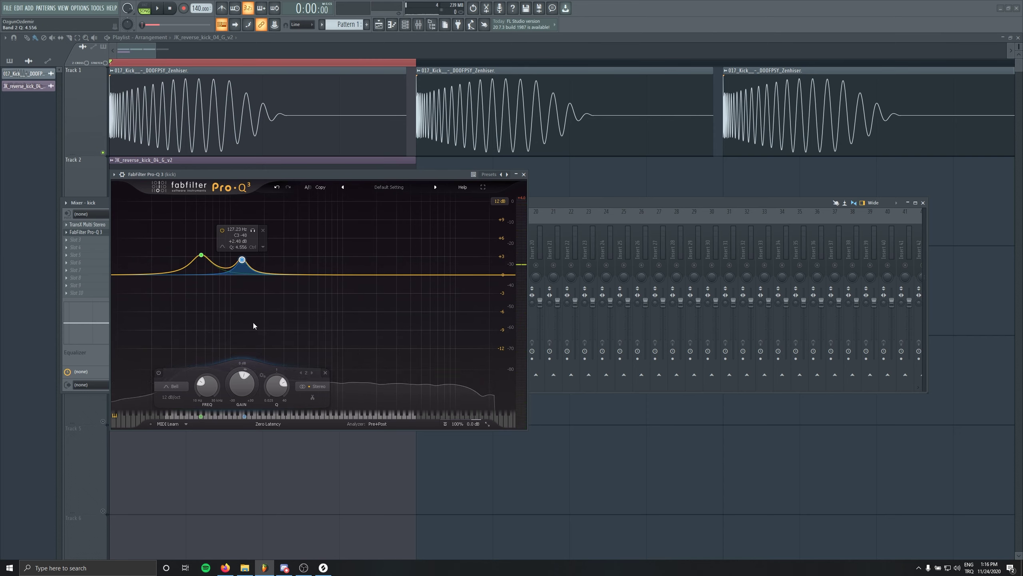
left_click_drag(244, 417, 236, 417)
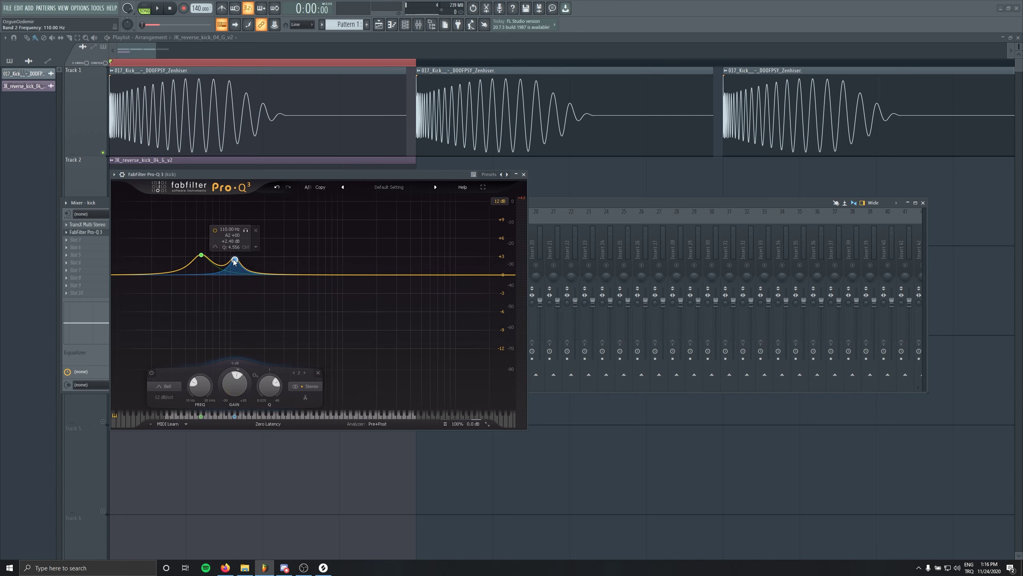
mouse_move(235, 250)
left_mouse_down()
mouse_move(235, 237)
mouse_move(234, 261)
left_mouse_up()
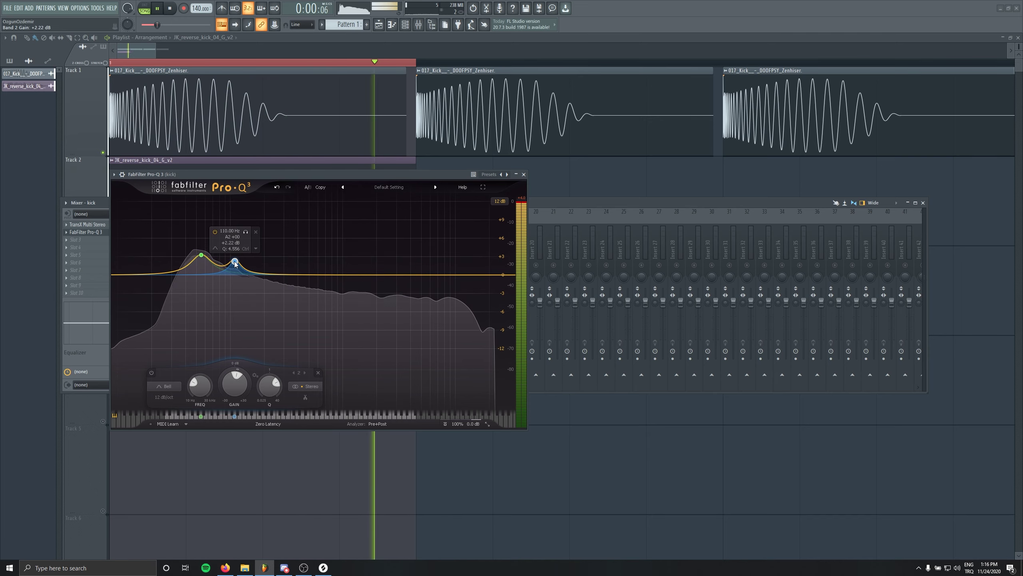
Add a third bell boost of +3 dB with a Q of about 1.75, tuned to an A note at 7040 Hz
double_click(408, 243)
scroll(408, 243, "up", 5)
scroll(408, 244, "down", 3)
left_click_drag(407, 243, 435, 256)
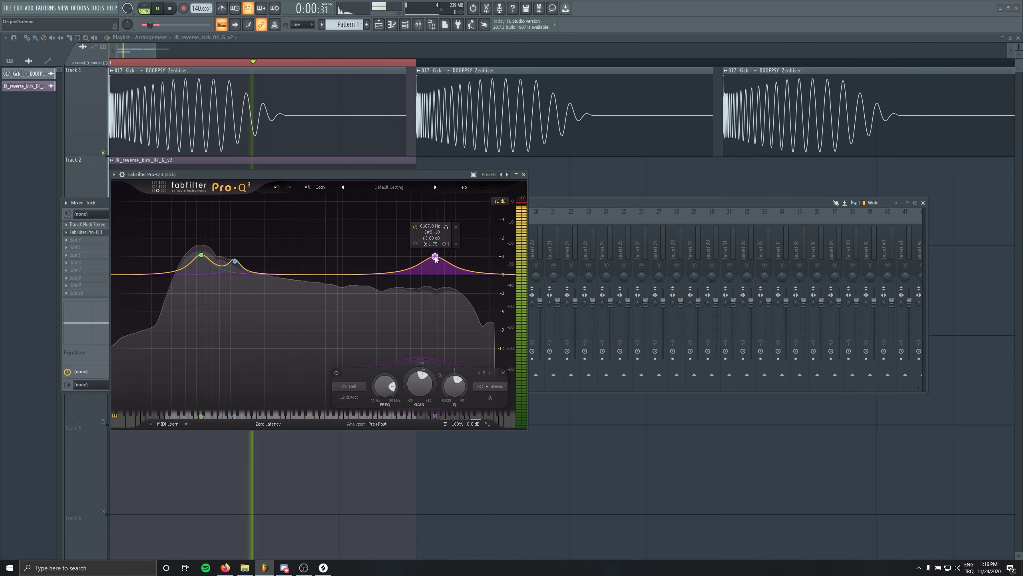
left_click_drag(435, 416, 438, 417)
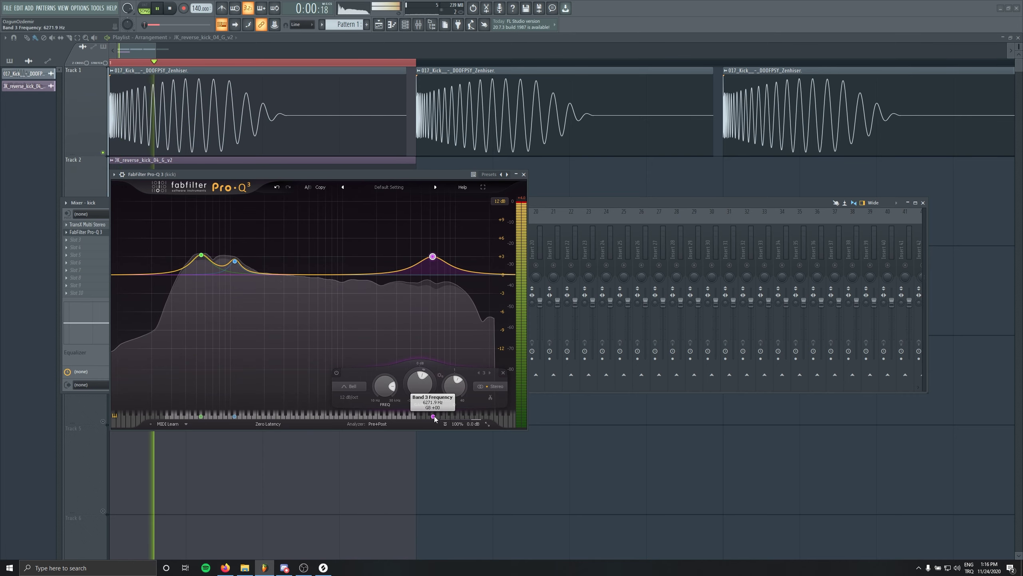
Solo the 7040 Hz band briefly, lower its gain slightly and close the equalizer
left_click(450, 228)
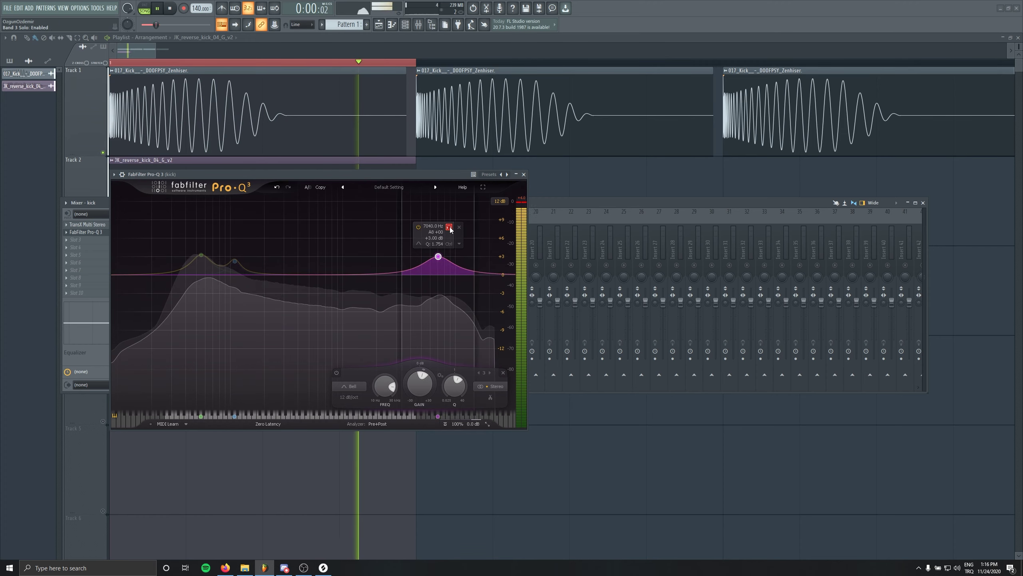
left_click(450, 228)
left_click_drag(439, 256, 438, 263)
key("Escape")
key("space")
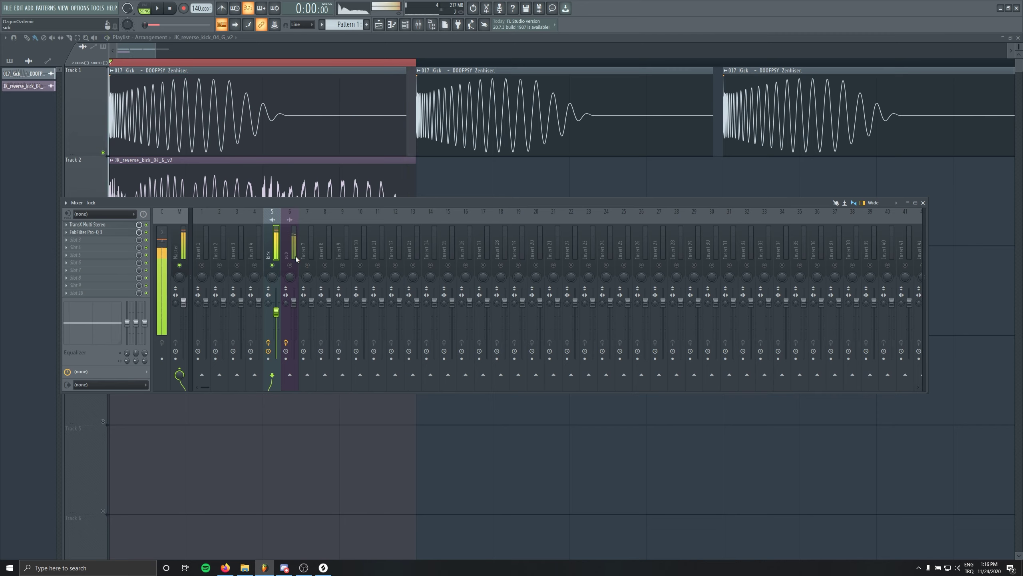
Save the project as olly hs kick.flp and close the mixer
key("ctrl+s")
key("Escape")
key("Escape")
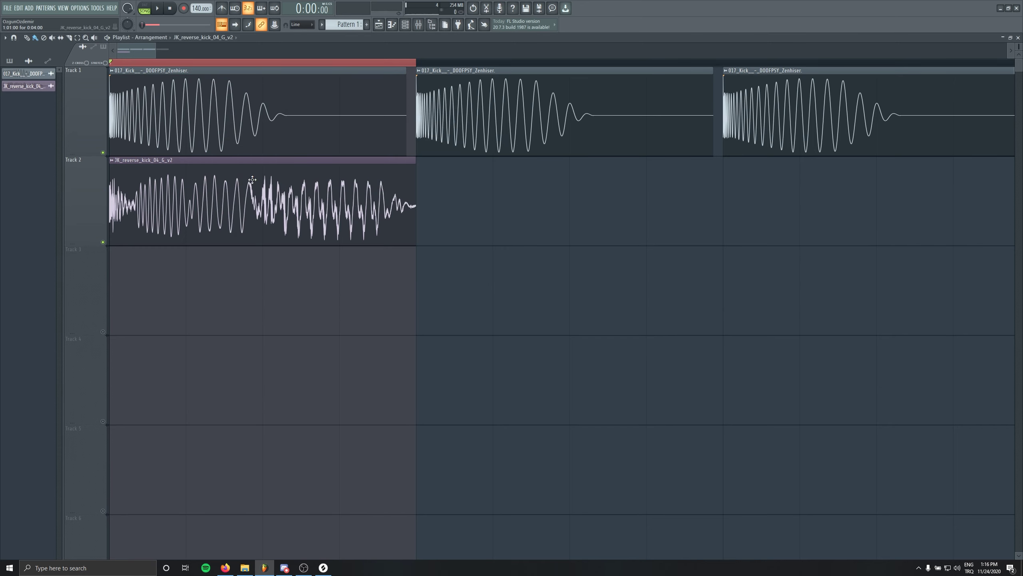
Repeat the reverse kick clip on Track 2 across four beats and play the four-beat loop
mouse_move(144, 201)
left_mouse_down()
mouse_move(452, 201)
mouse_move(145, 223)
mouse_move(810, 225)
mouse_move(759, 227)
left_mouse_up()
right_click(800, 403)
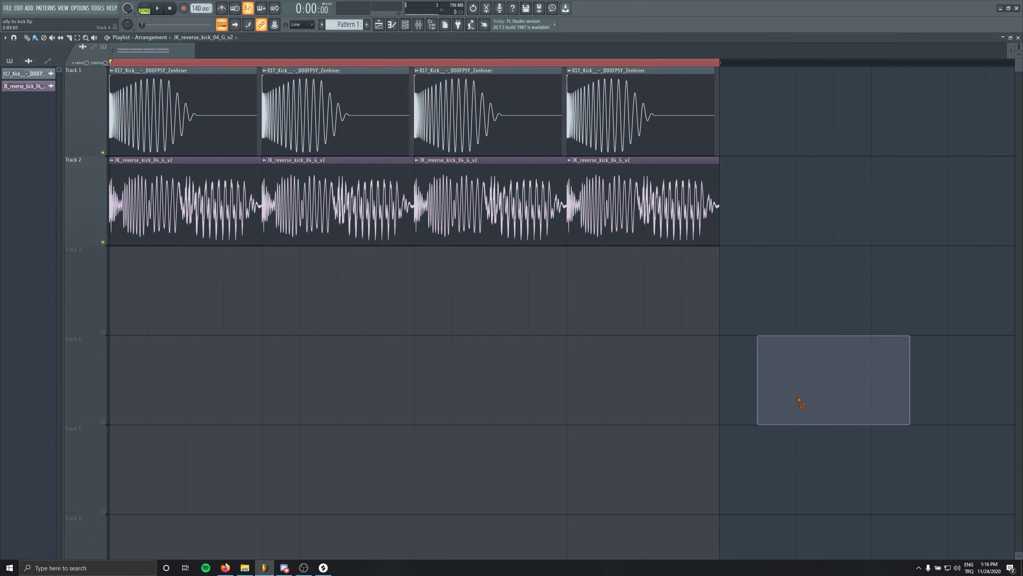
key("space")
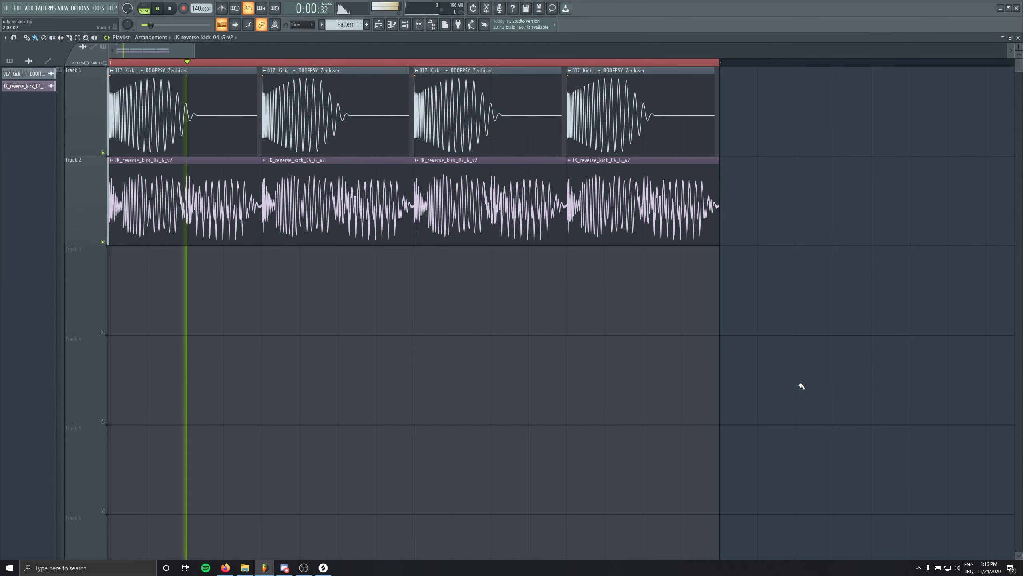
key("space")
Lower the sub mixer track's volume to -5.2 dB while playing the loop with all mixer tracks enabled
key("F9")
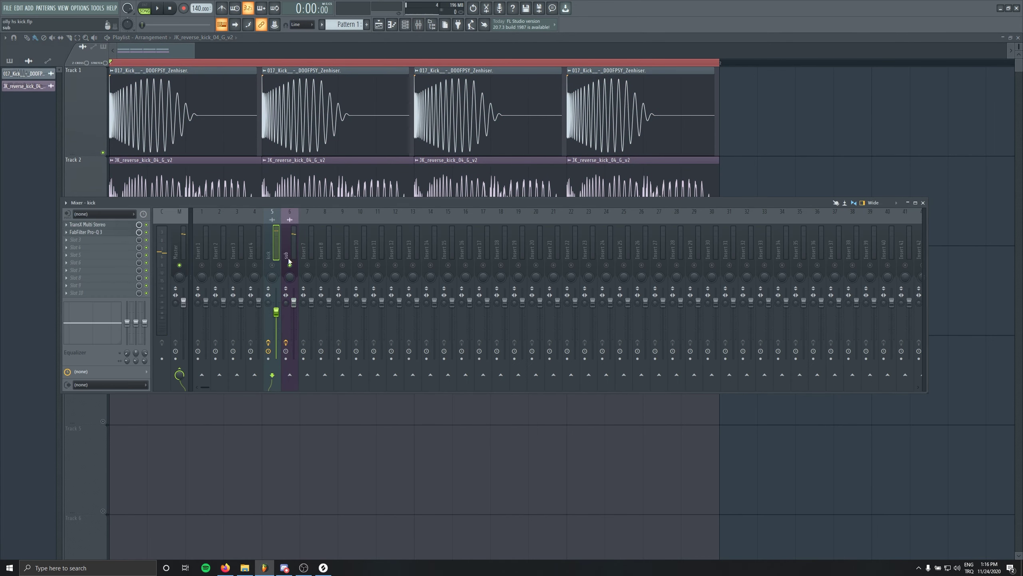
left_click_drag(294, 304, 294, 317)
key("space")
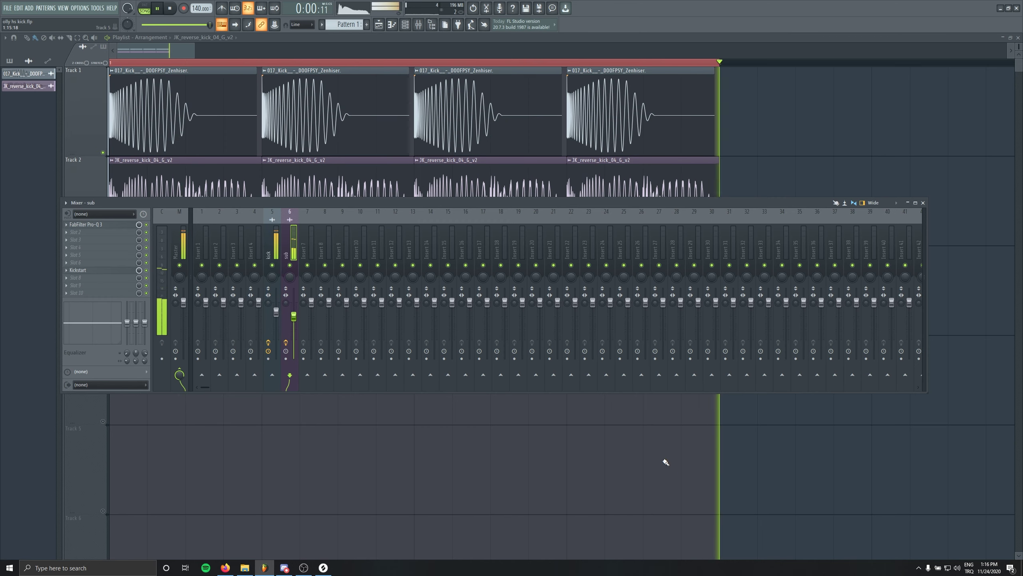
left_click_drag(293, 316, 294, 314)
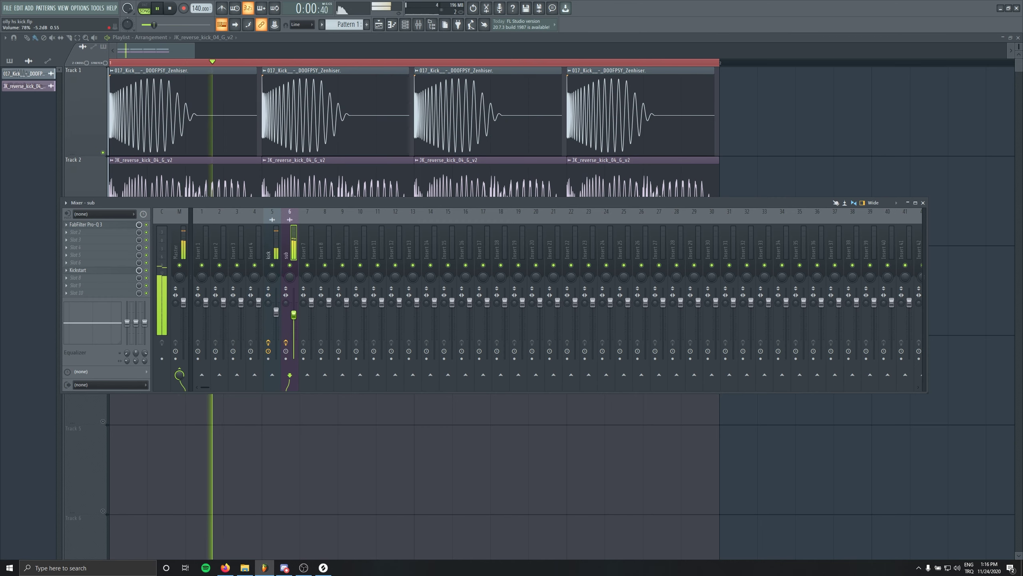
key("space")
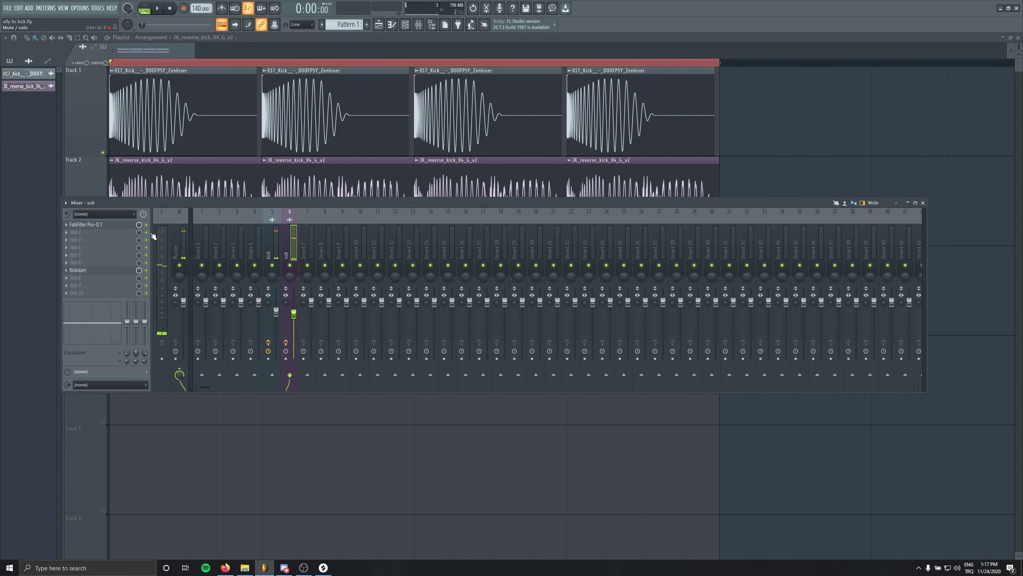
Add VU Meter Stereo to the master track and lower the kick track's volume to -20.0 dB while playing the loop
left_click(150, 227)
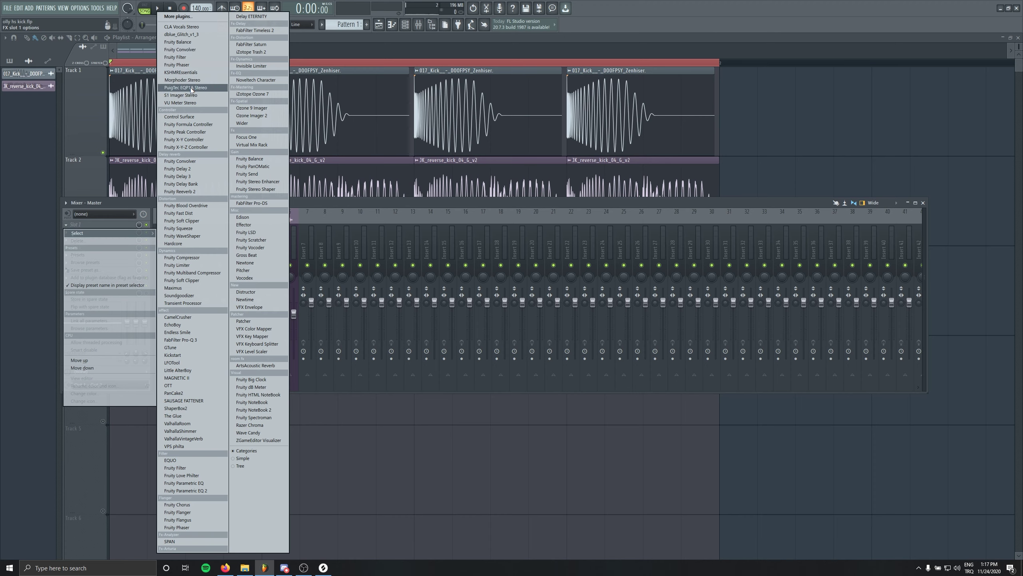
left_click(192, 102)
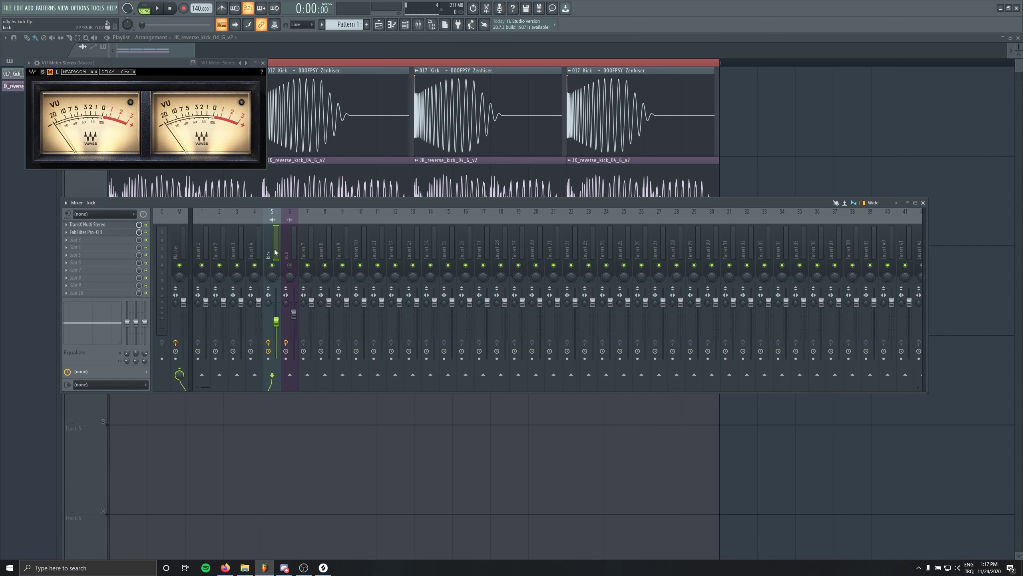
left_click_drag(275, 330, 276, 342)
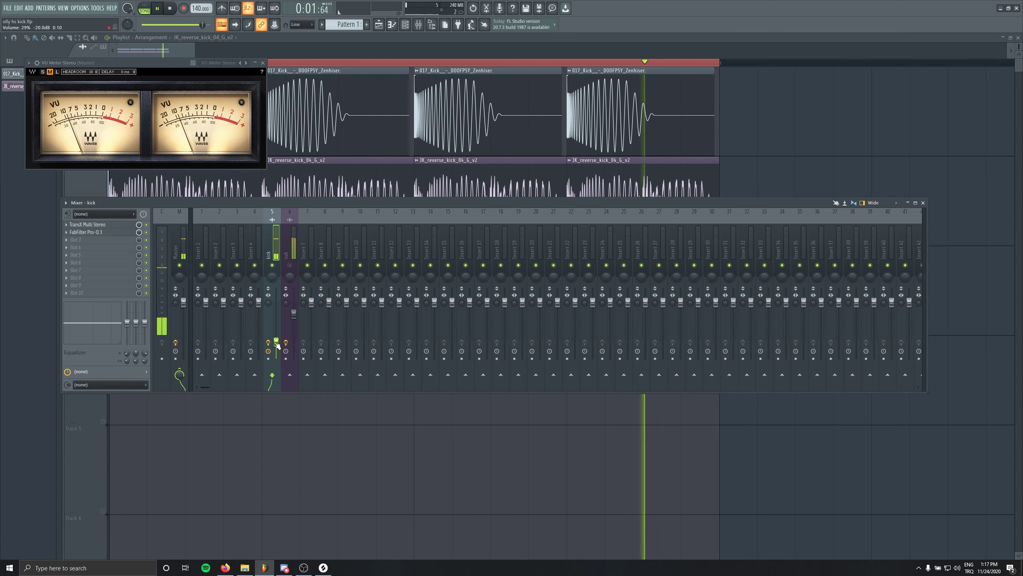
Check the sub track on the master's VU meter, and raise the kick and sub track volumes together to balance them
key("space")
left_click(294, 257)
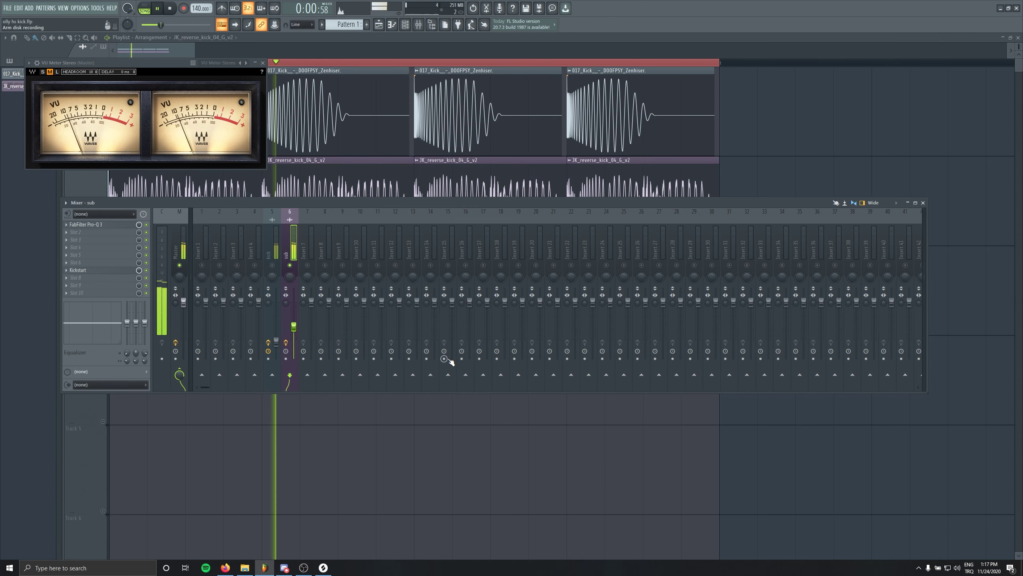
key("space")
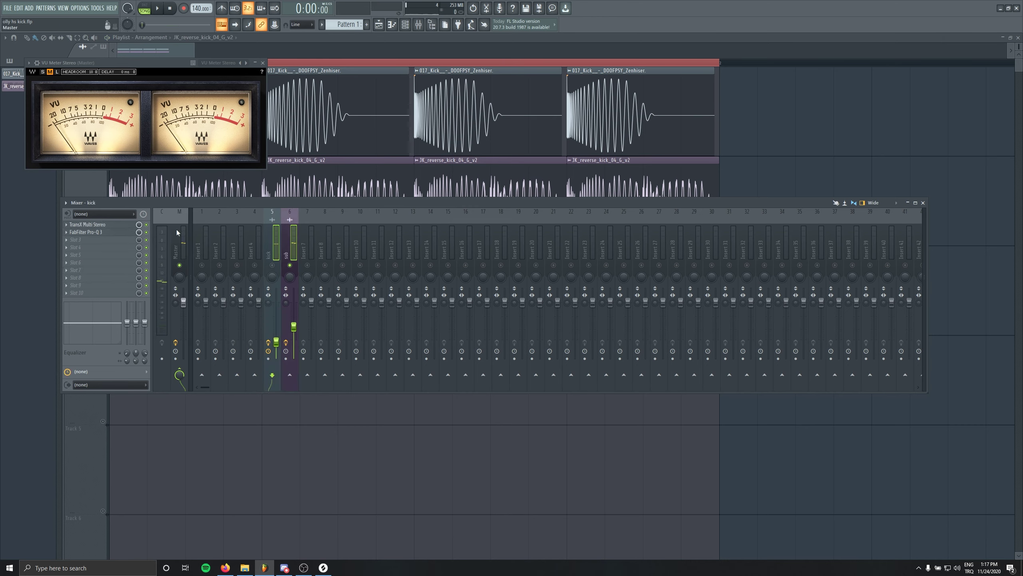
left_click(177, 233)
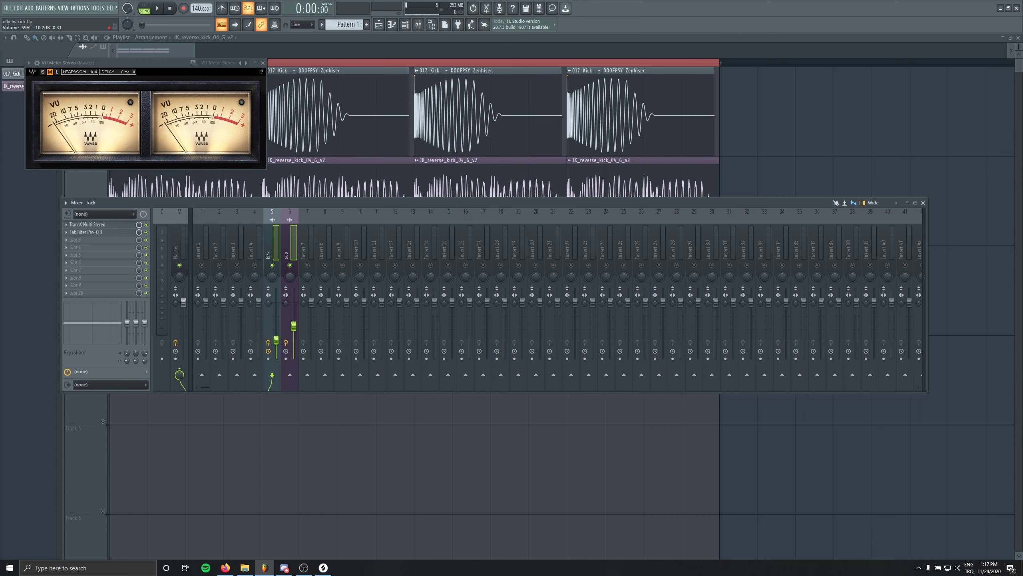
left_click_drag(294, 318, 294, 308)
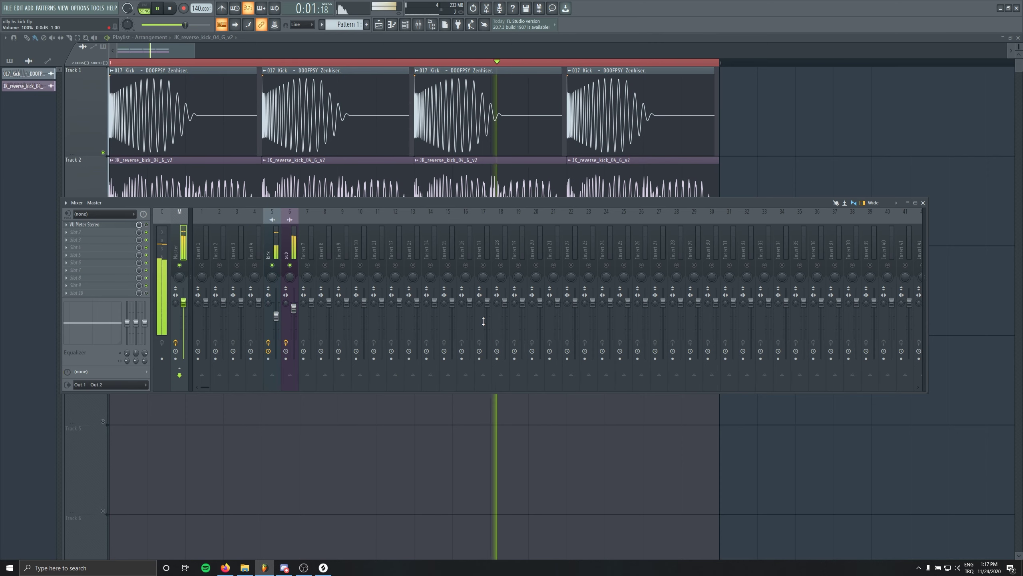
Set the sub track's high cut to about 263 Hz with a slightly lower Q and re-enable all mixer tracks
left_click(287, 234)
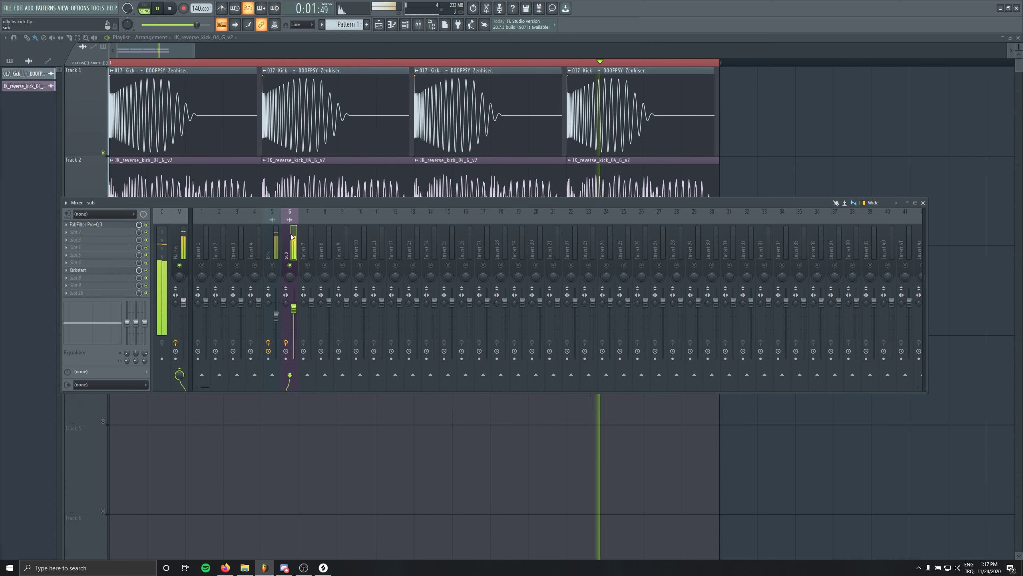
left_click(86, 224)
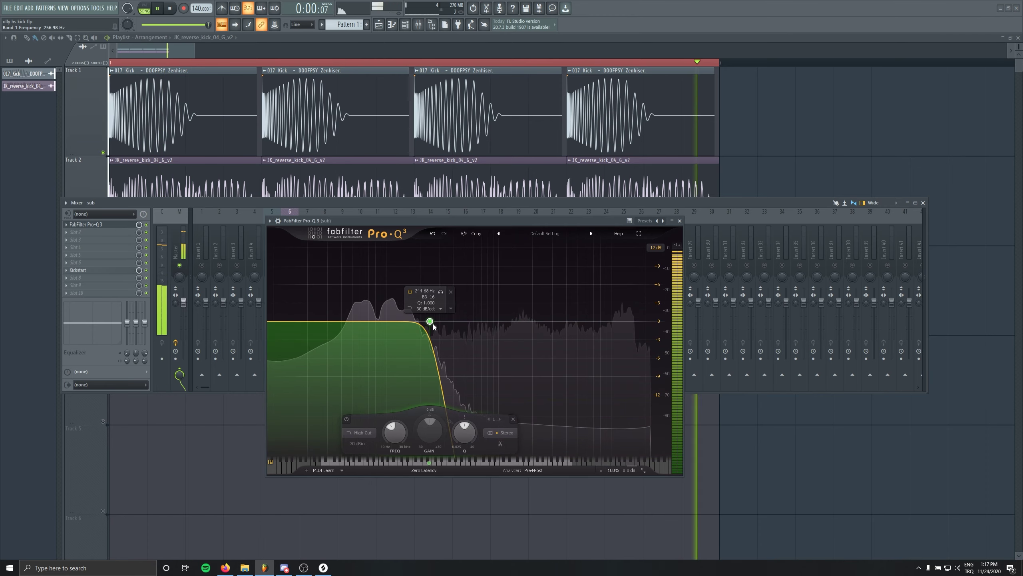
mouse_move(434, 327)
left_mouse_down()
mouse_move(612, 329)
mouse_move(401, 336)
mouse_move(434, 335)
left_mouse_up()
left_click(467, 425, "ctrl")
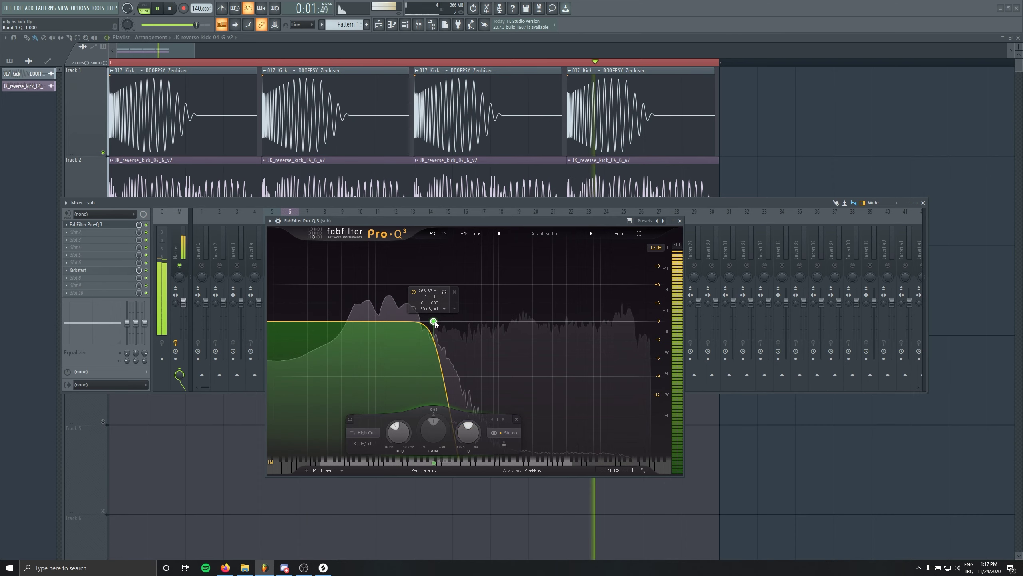
left_click(438, 203)
key("s")
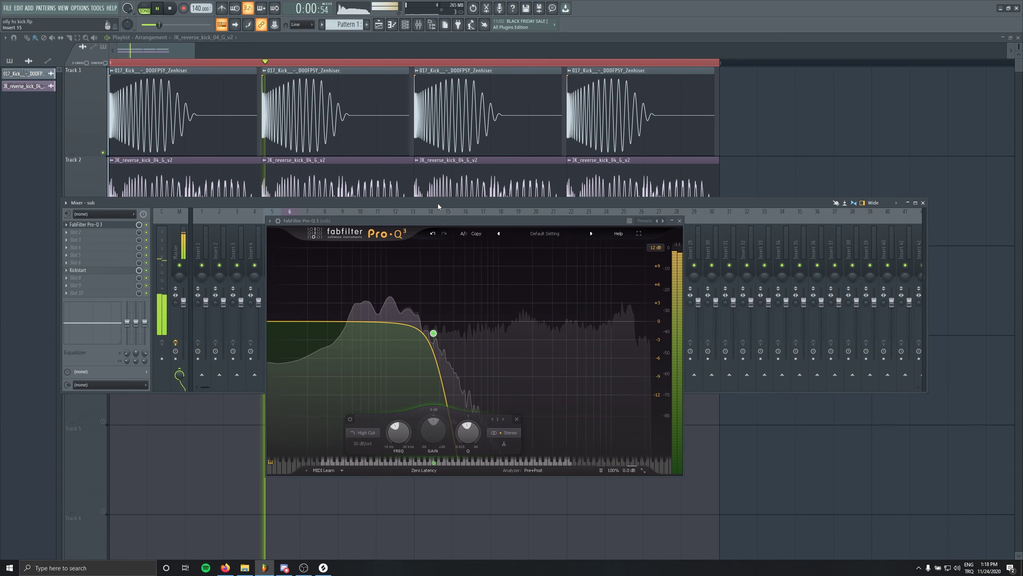
left_click(679, 221)
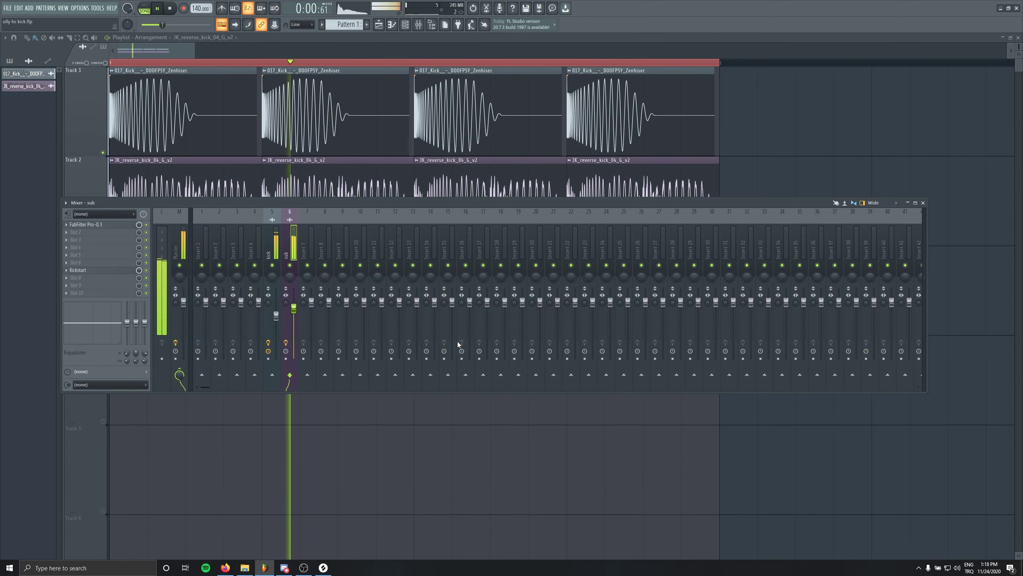
Close the mixer and listen to the layered kick loop, stopping playback at the end
left_click(802, 111)
right_click(804, 110)
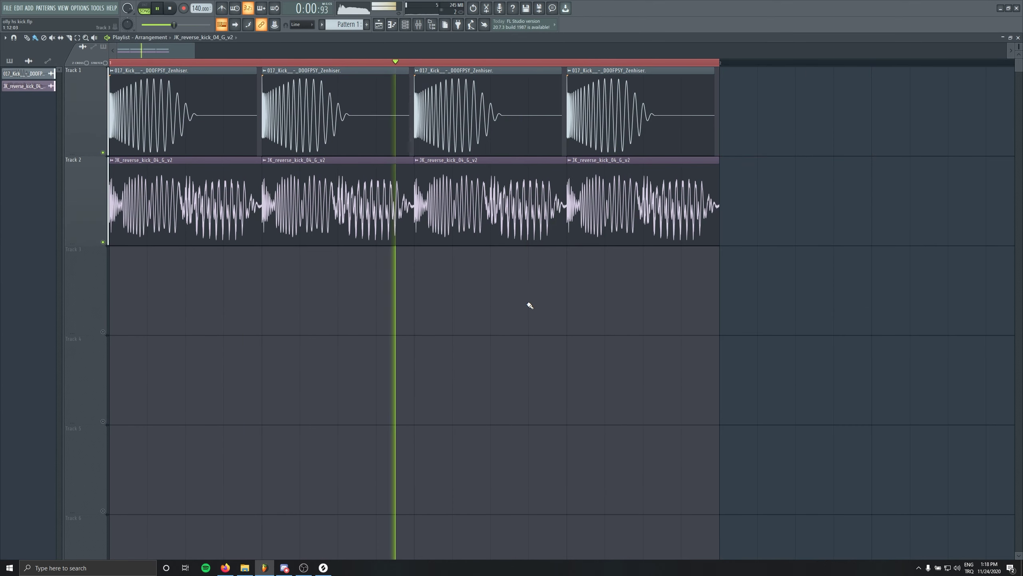
key("space")
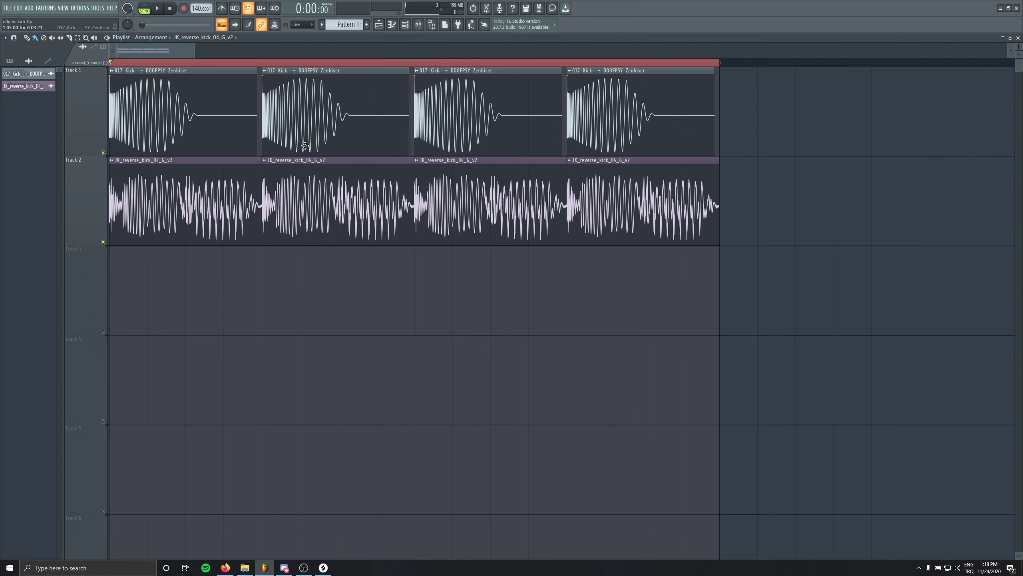
Insert a playlist track above the psytrance kick and place the Vandeta Kick 7 sample at its start
right_click(89, 108)
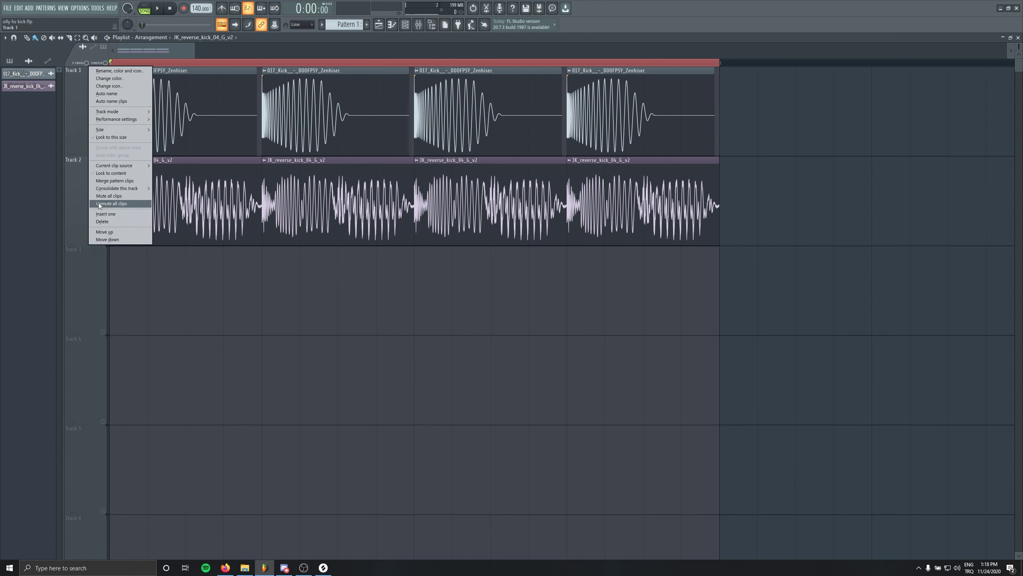
left_click(98, 203)
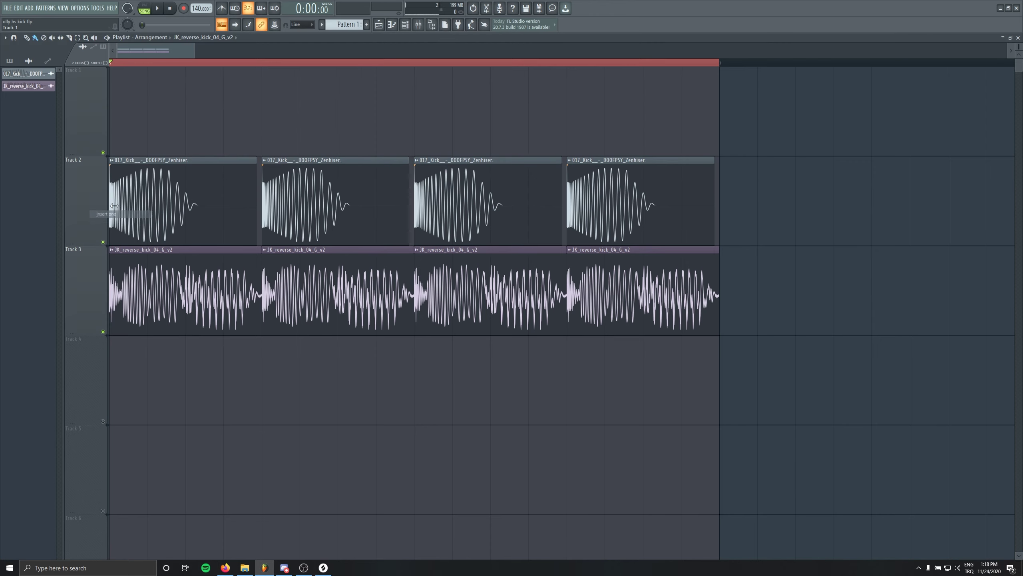
left_click(439, 22)
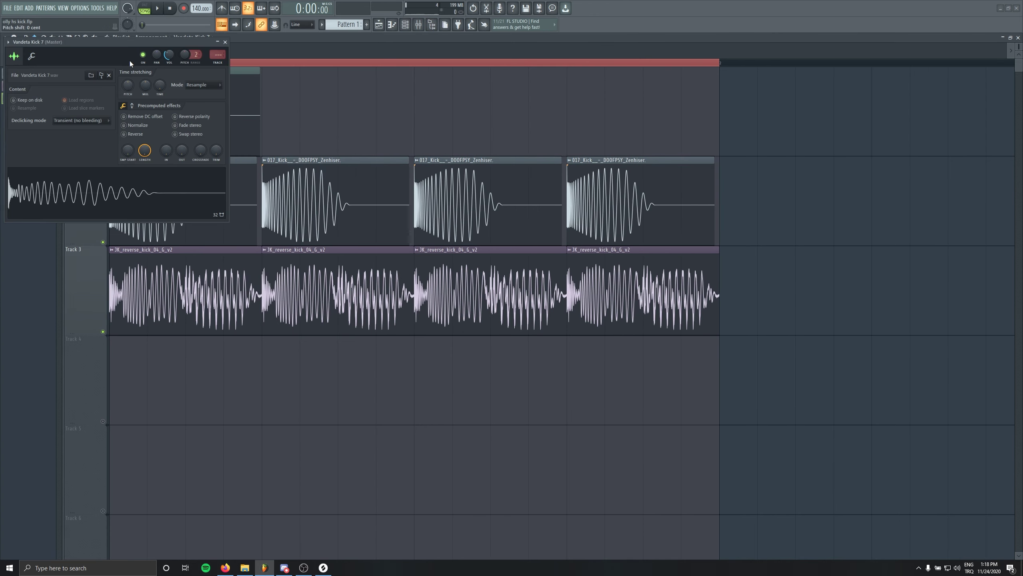
Route the Vandeta Kick 7 clip to mixer track 7 and repeat it across four beats on Track 1
left_click_drag(131, 45, 359, 182)
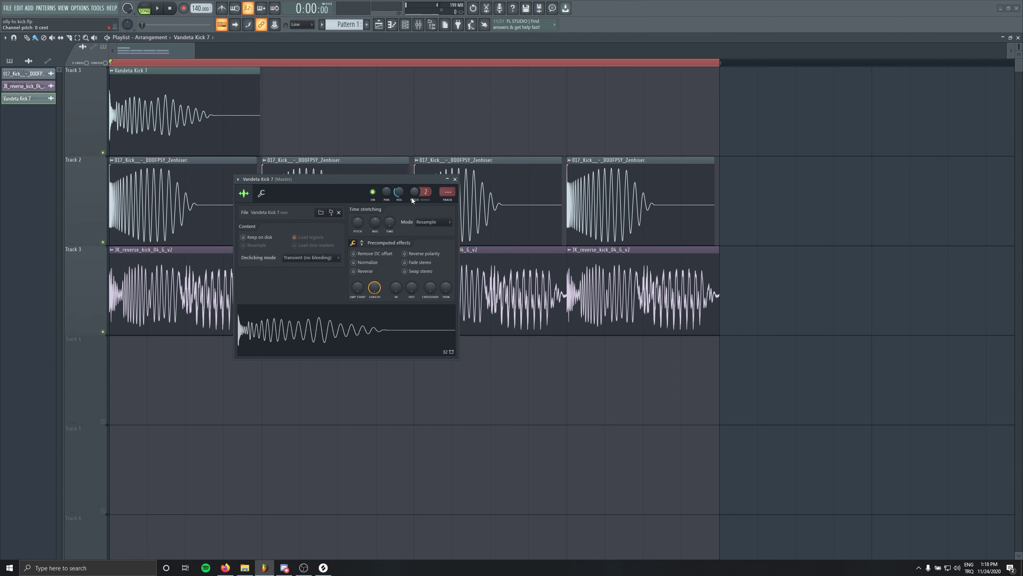
key("ctrl+l")
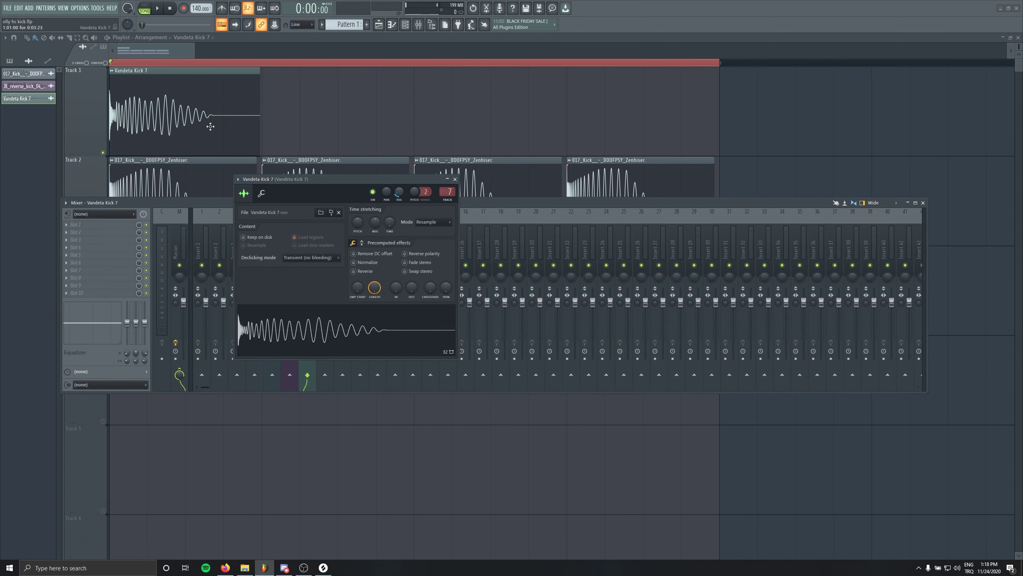
left_click_drag(328, 116, 298, 113)
left_click_drag(518, 108, 445, 106)
left_click_drag(639, 104, 612, 103)
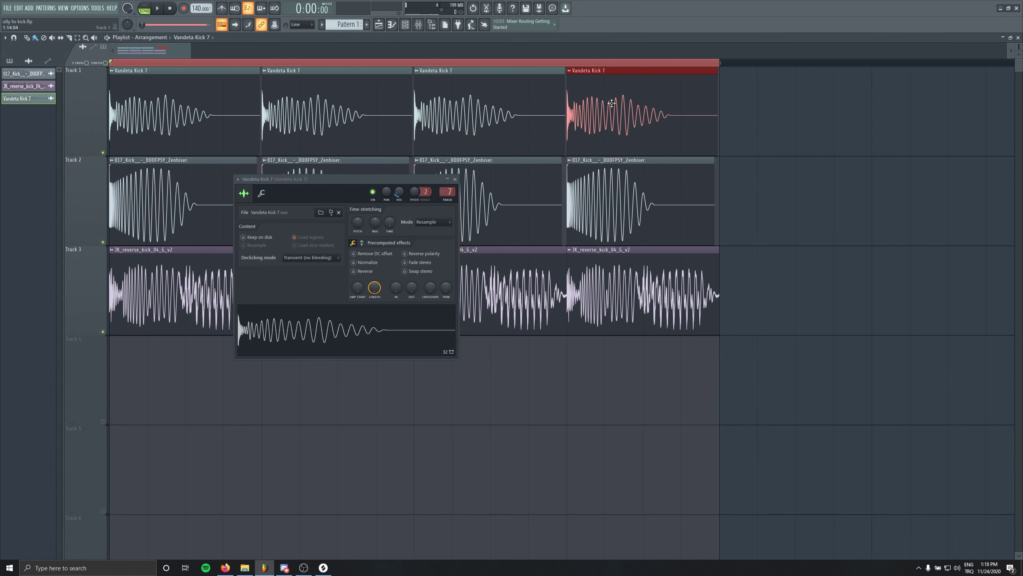
left_click(455, 179)
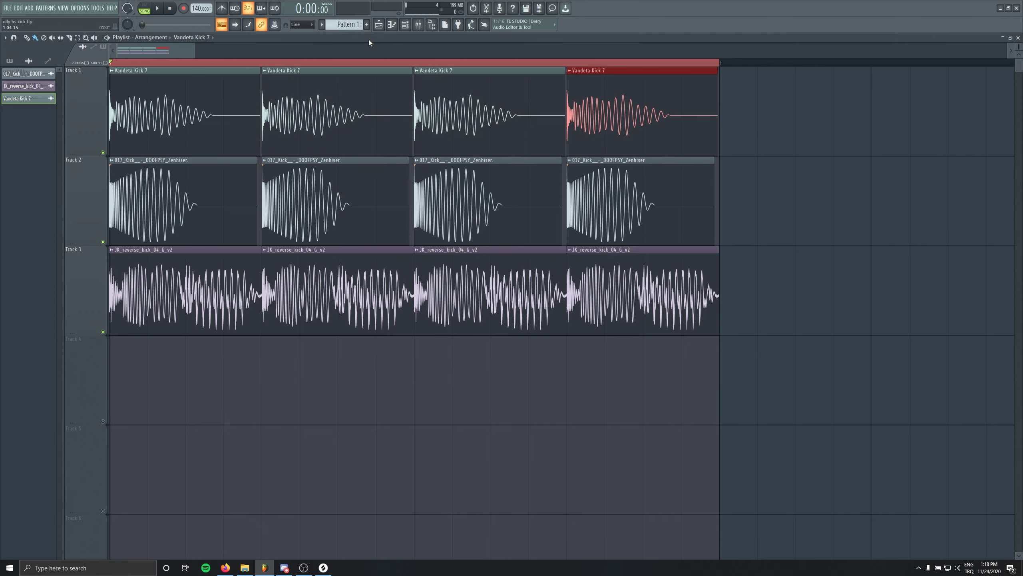
Reverse the polarity of the Vandeta Kick 7 channel and set its volume to -19.0 dB while playing the loop
double_click(289, 117)
scroll(399, 193, "down", 3)
key("space")
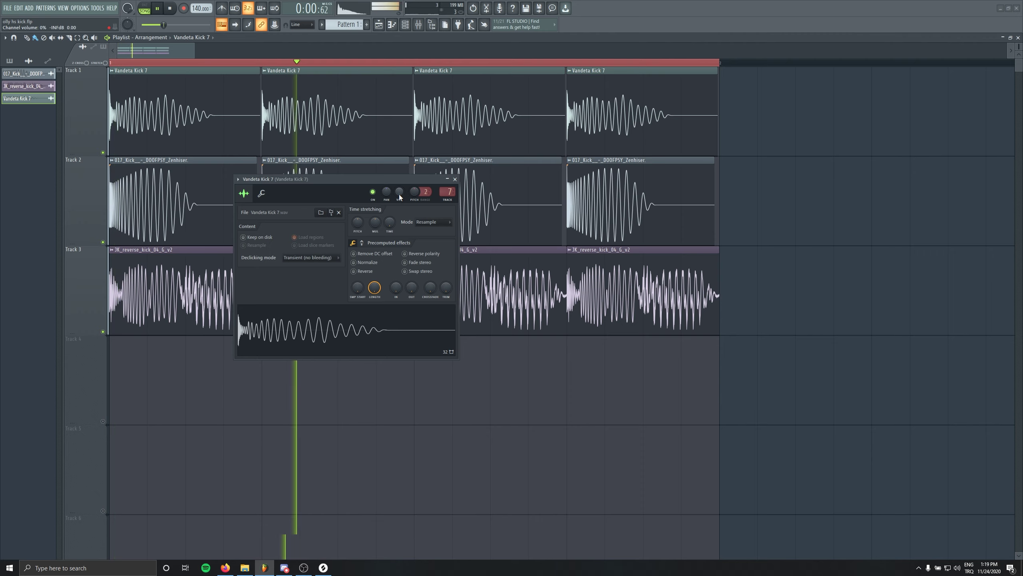
scroll(398, 189, "down", 5)
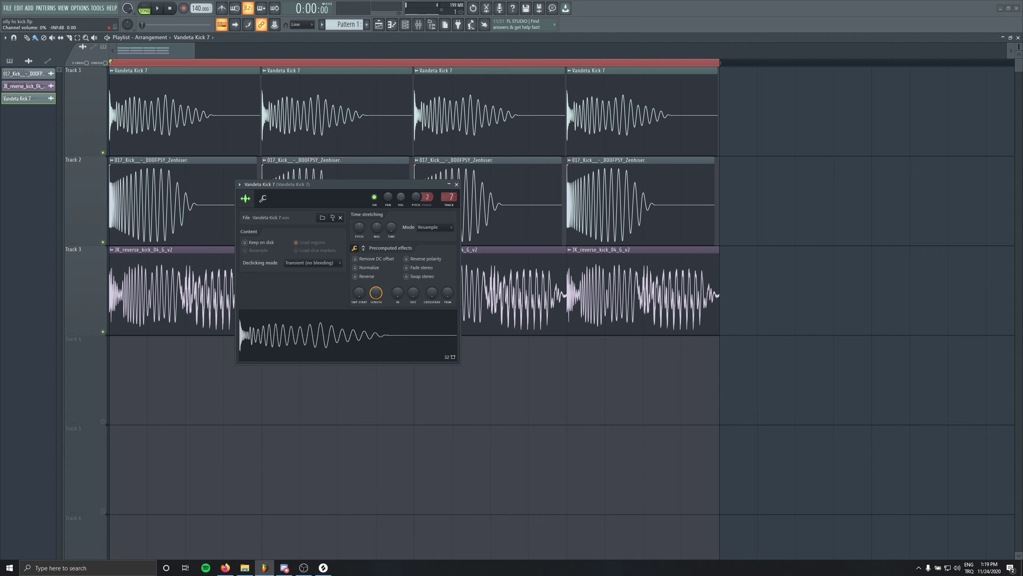
key("space")
scroll(401, 197, "up", 6)
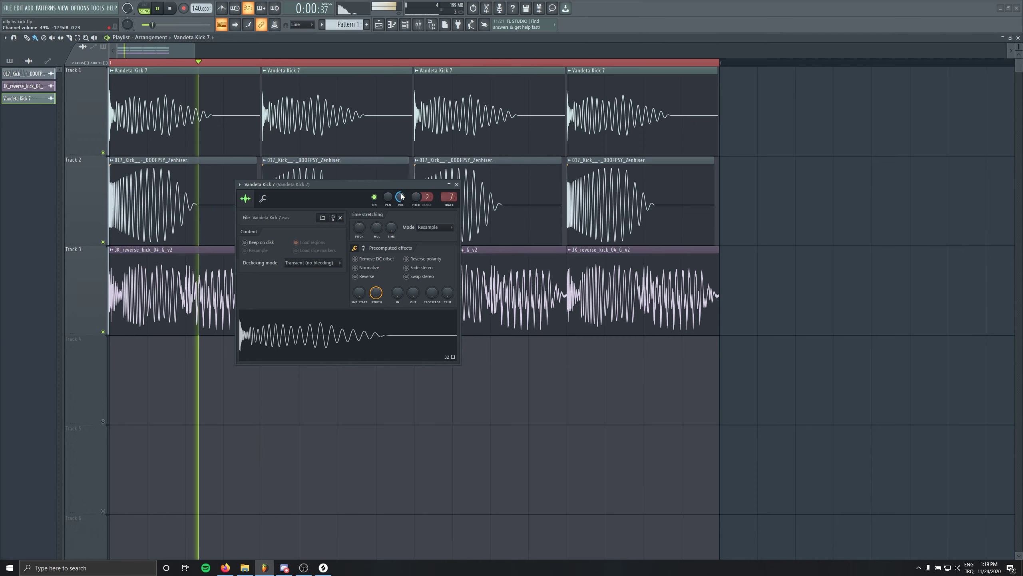
left_click(435, 259)
left_click_drag(401, 197, 401, 228)
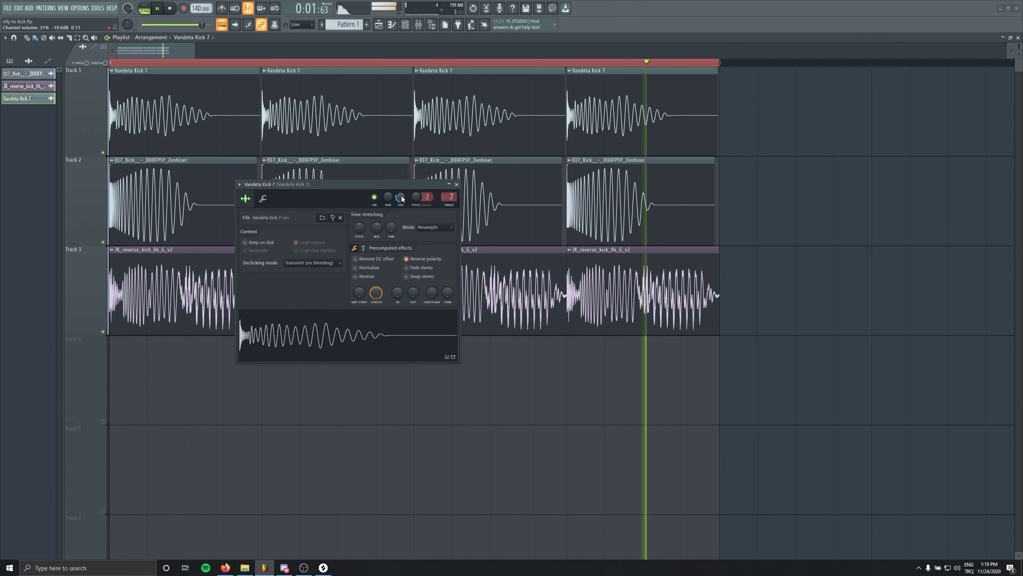
left_click(447, 184)
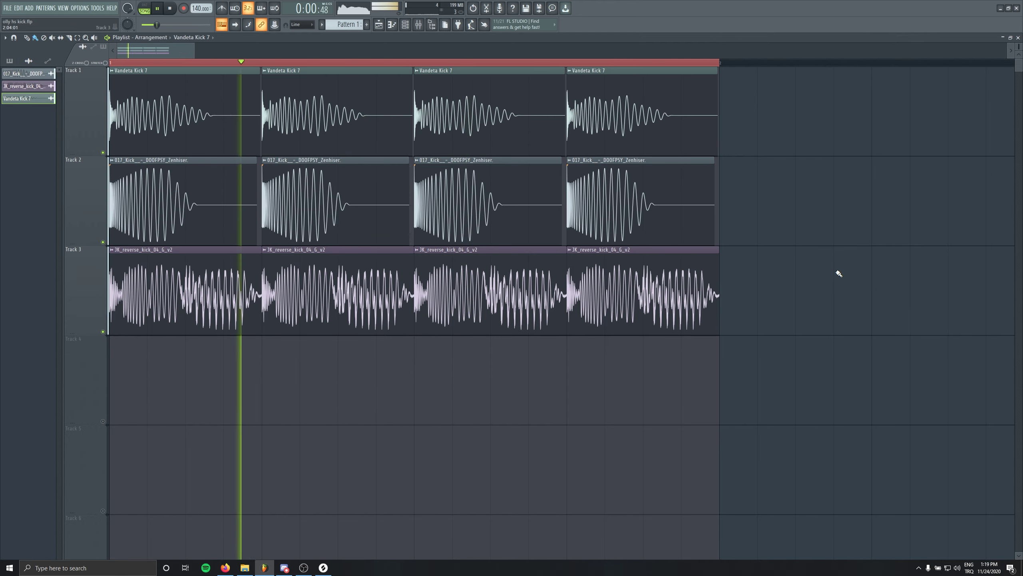
key("space")
Place the Roaring Ruud 009 - Note A1 hardstyle kick on an enabled Track 4 and route it to mixer track 8, named HS
scroll(421, 244, "down", 1)
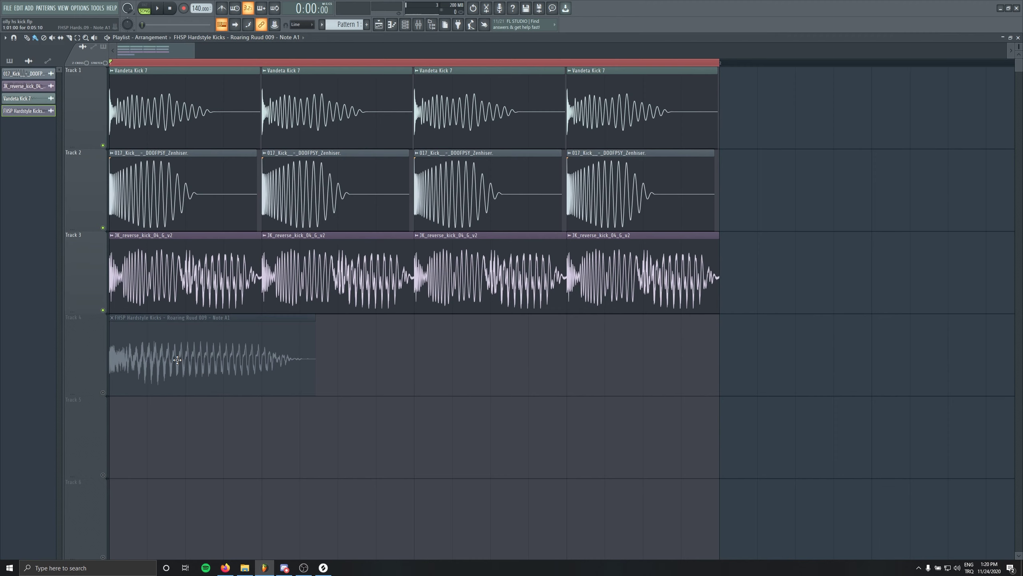
double_click(178, 358)
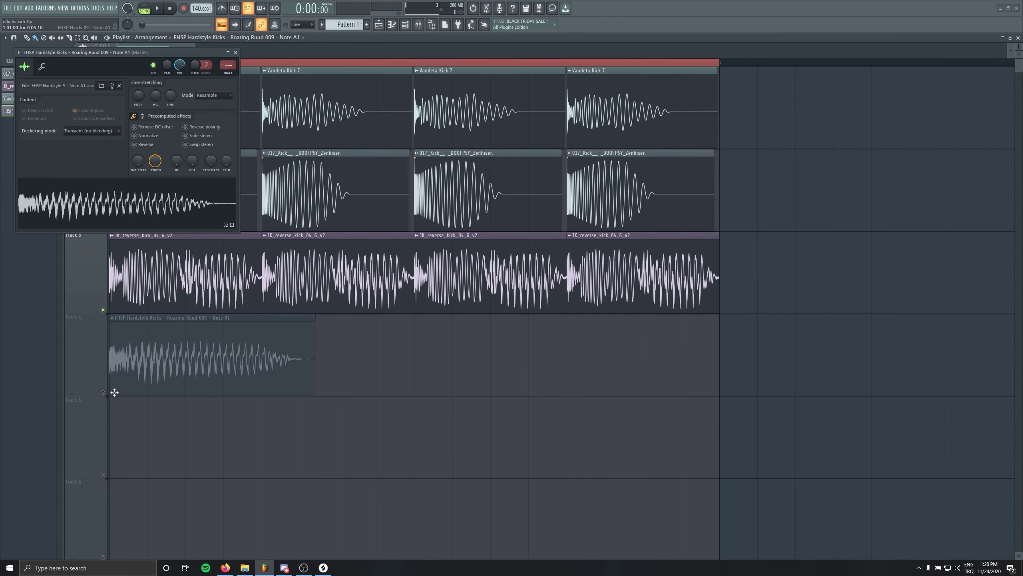
left_click(103, 392)
left_click_drag(112, 49, 243, 173)
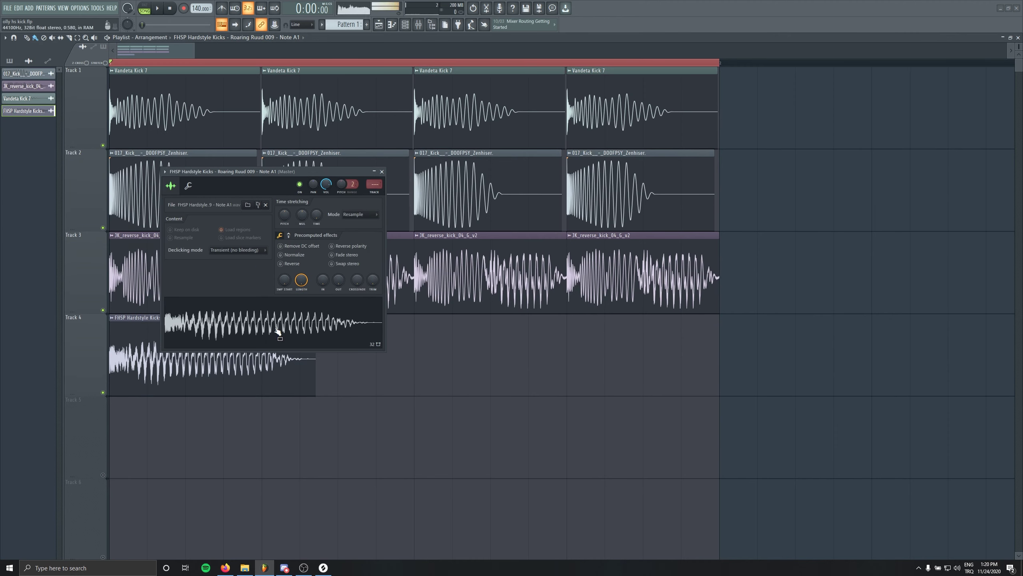
type("S")
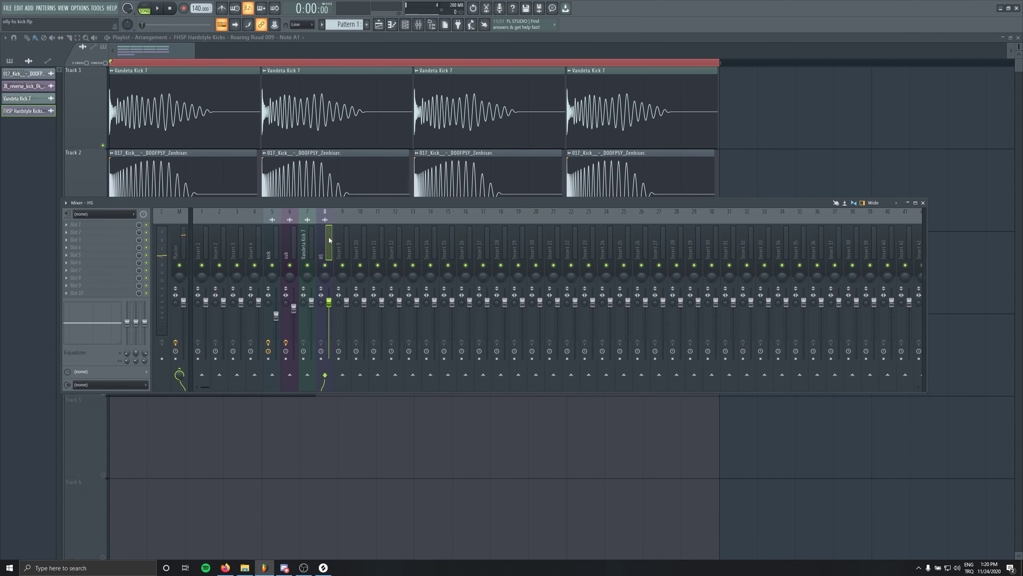
Add Kickstart to slot 7 of the HS mixer track, and close the plugin and the mixer
left_click(131, 270)
left_click(173, 355)
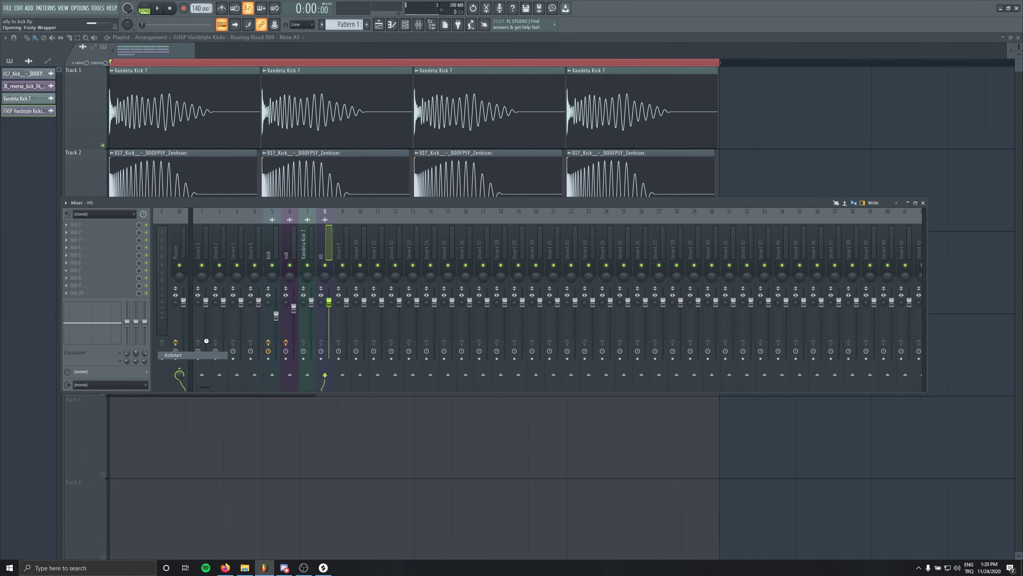
left_click(242, 42)
key("Escape")
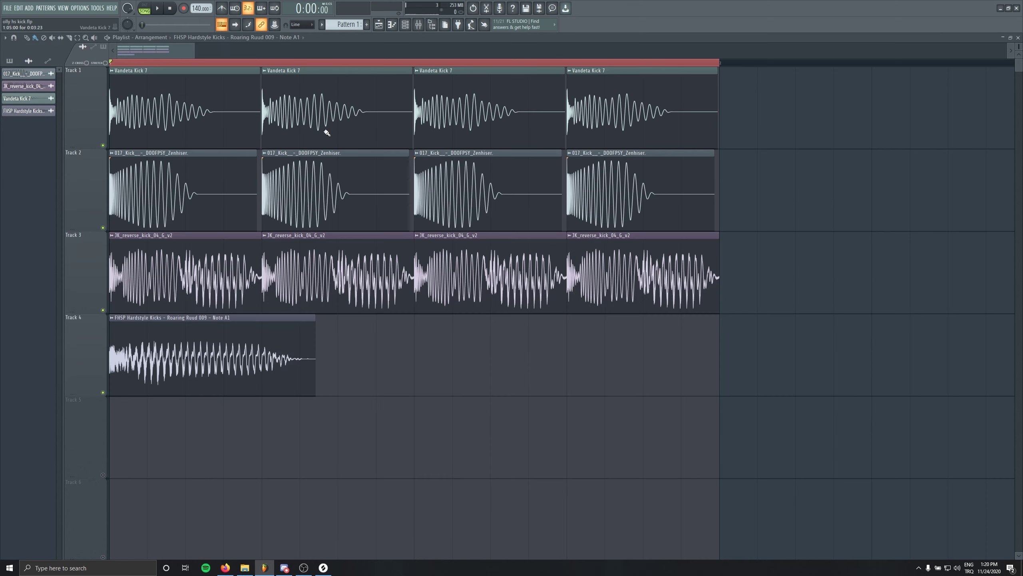
Trim the hardstyle kick clip on Track 4 to one beat and repeat it across four beats
mouse_move(317, 359)
left_mouse_down()
mouse_move(259, 356)
mouse_move(284, 331)
left_mouse_up()
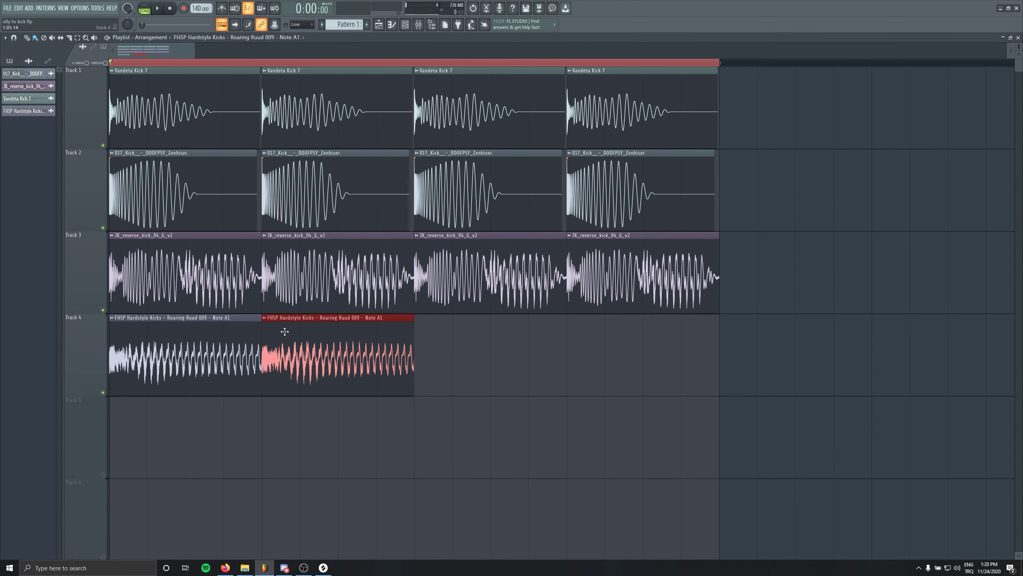
left_click(473, 331)
left_click(636, 330)
left_click_drag(637, 330, 599, 330)
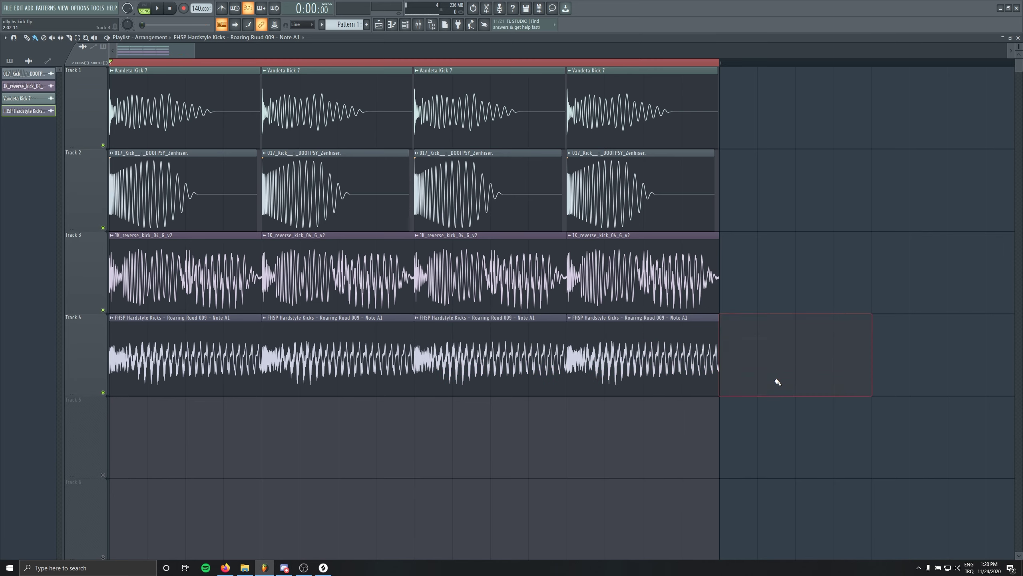
Create a volume automation clip for the hardstyle kick and limit the loop selection to the first beat
left_click(142, 318)
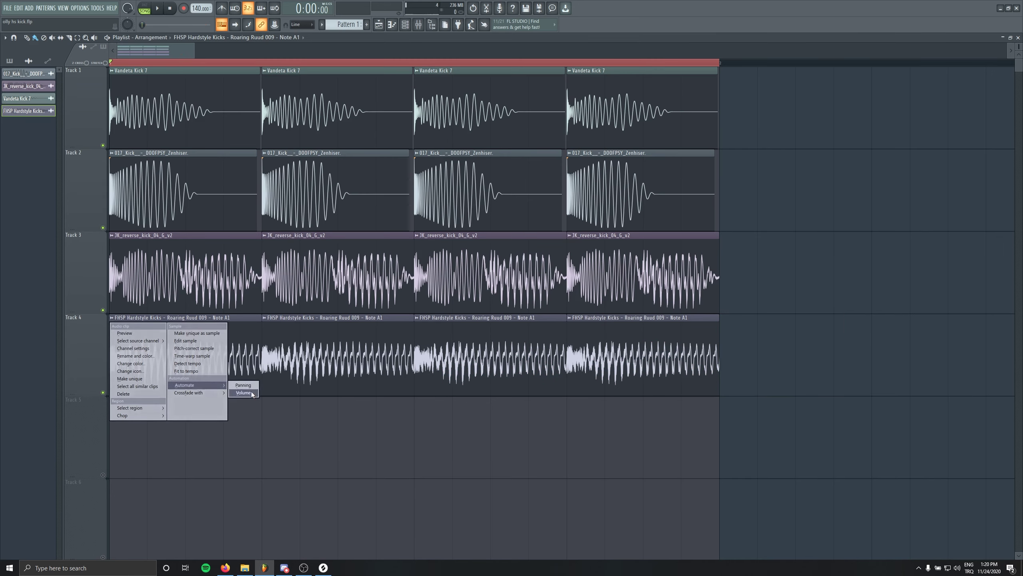
left_click(244, 392)
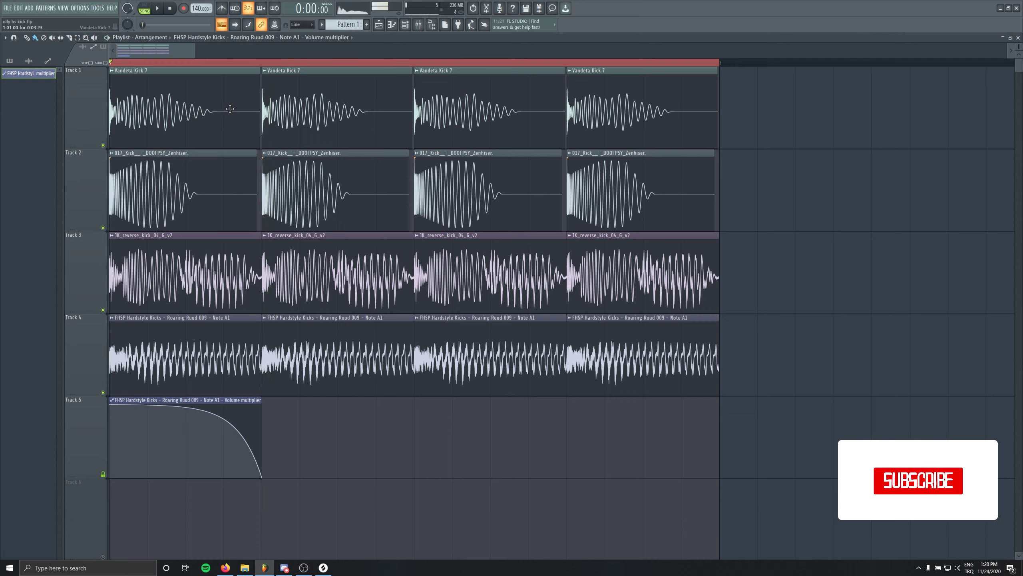
left_click_drag(264, 64, 115, 66)
left_click(379, 440)
right_click(379, 440)
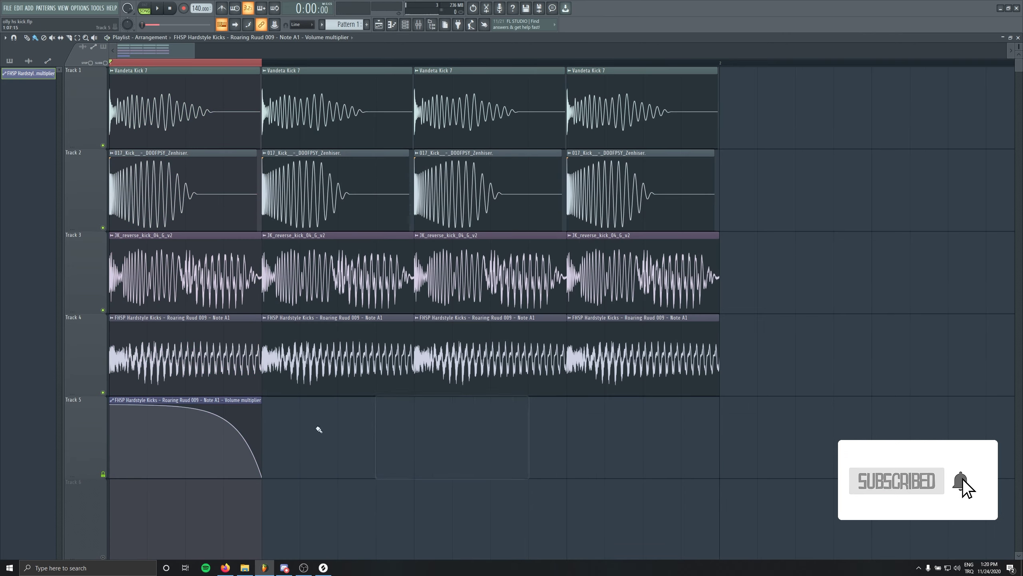
While the loop plays, add a point to the Track 5 automation so the volume rises from zero to full early in the beat
scroll(282, 375, "up", 3)
key("space")
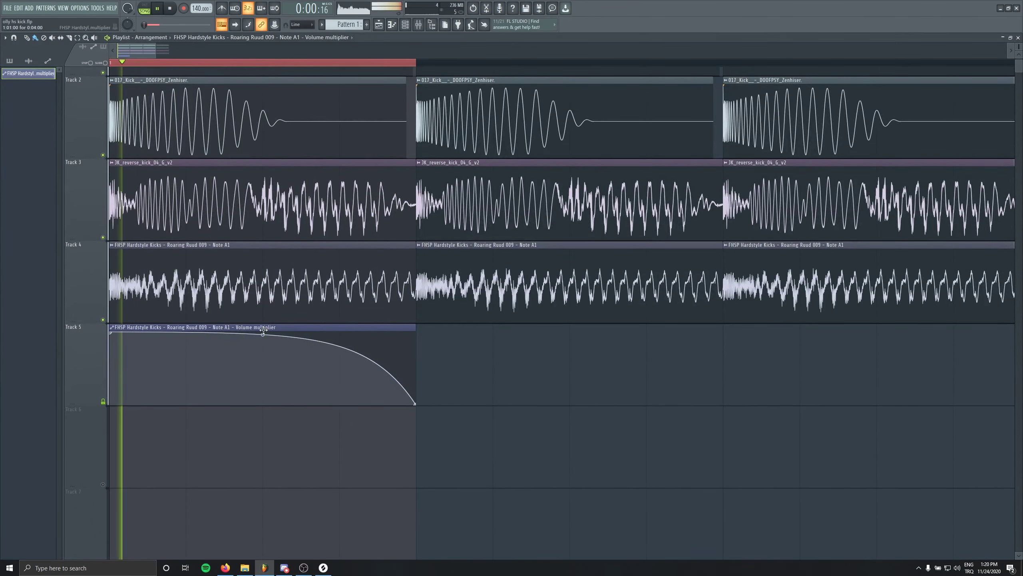
left_click_drag(263, 336, 263, 346)
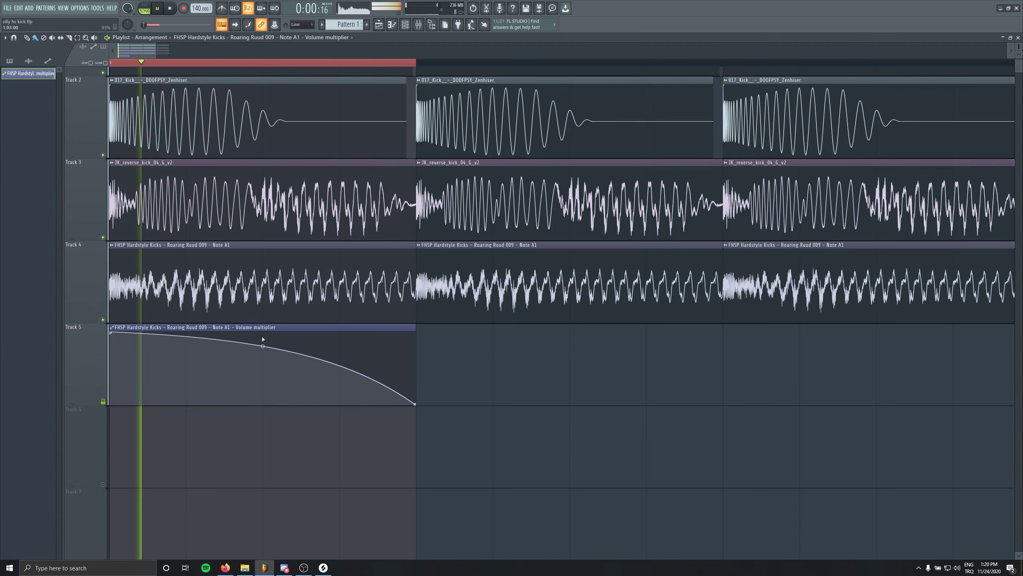
right_click(141, 358)
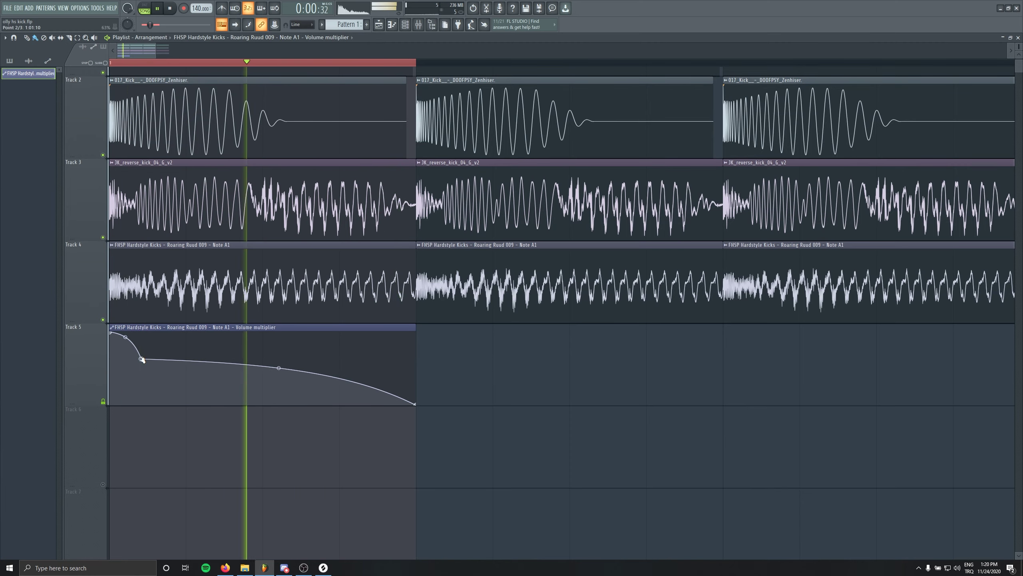
left_click_drag(141, 359, 116, 411)
left_click_drag(144, 333, 139, 332)
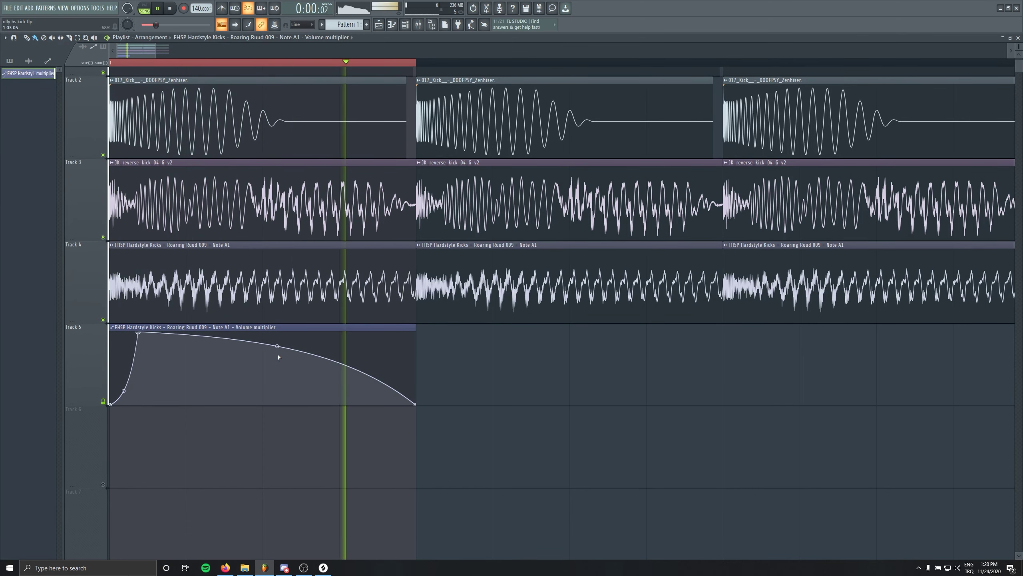
Move the automation's peak point to about the middle of the beat and adjust the tension of both curve segments
left_click_drag(277, 347, 277, 341)
left_click_drag(139, 333, 266, 332)
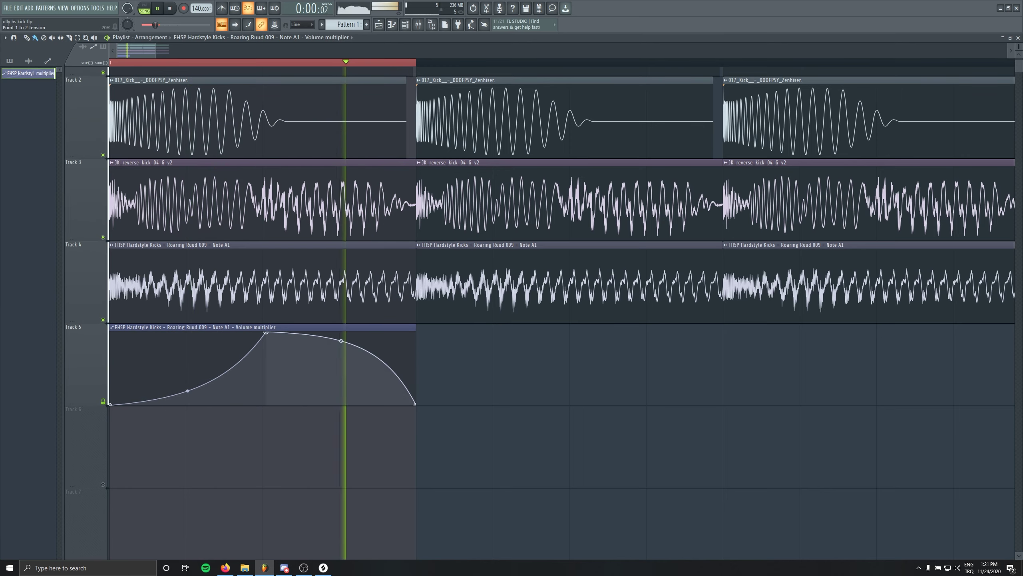
left_click_drag(187, 390, 188, 383)
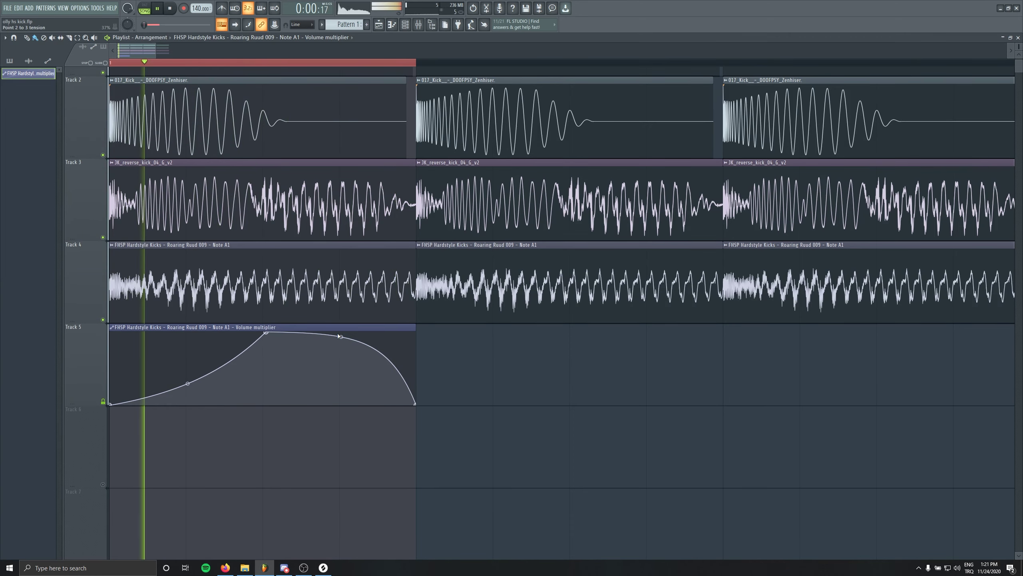
Clear the loop selection and copy the volume automation clip across all four beats on Track 5
left_click(253, 63)
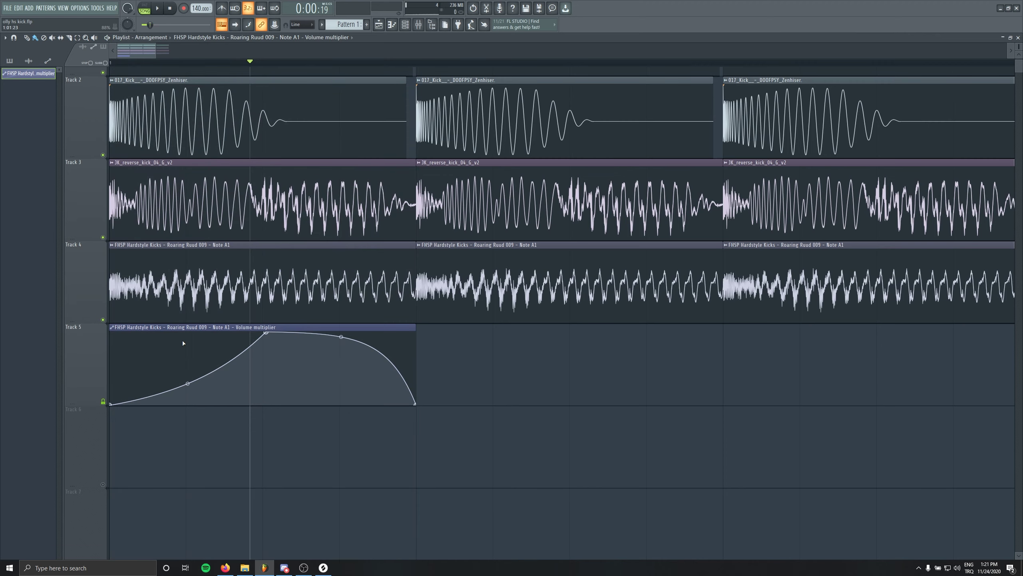
left_click_drag(160, 328, 473, 347, "shift")
scroll(475, 349, "down", 3, "ctrl")
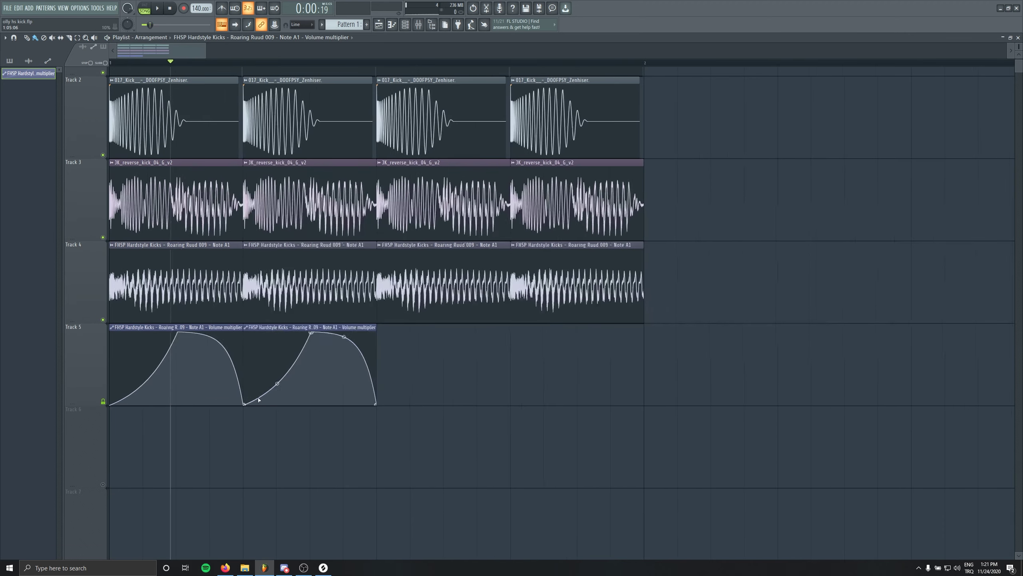
left_click_drag(542, 363, 429, 354, "ctrl")
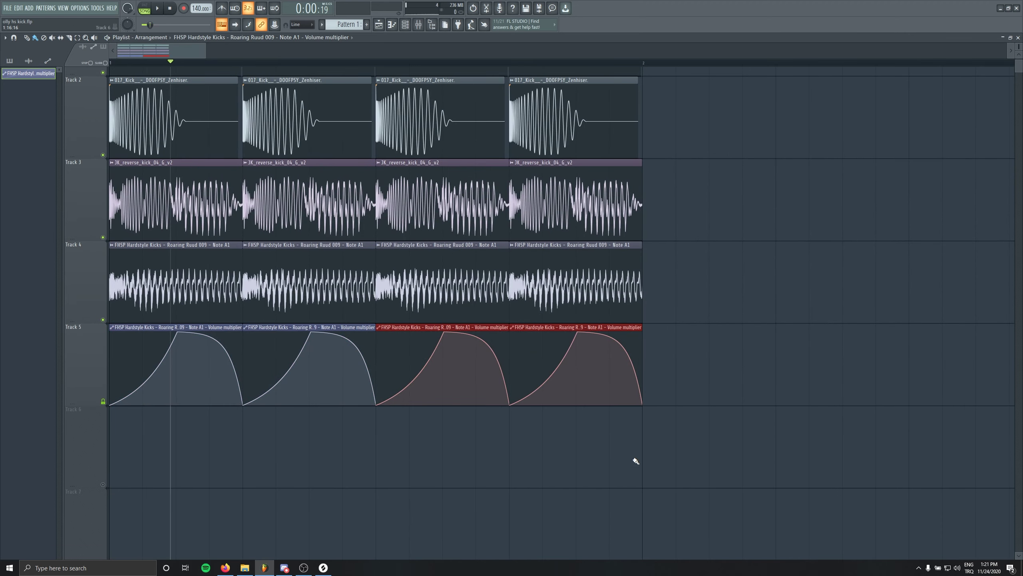
left_click_drag(728, 377, 802, 365, "ctrl")
scroll(802, 372, "down", 4, "alt")
Add CamelCrusher to slot 1 of the HS mixer track
key("F9")
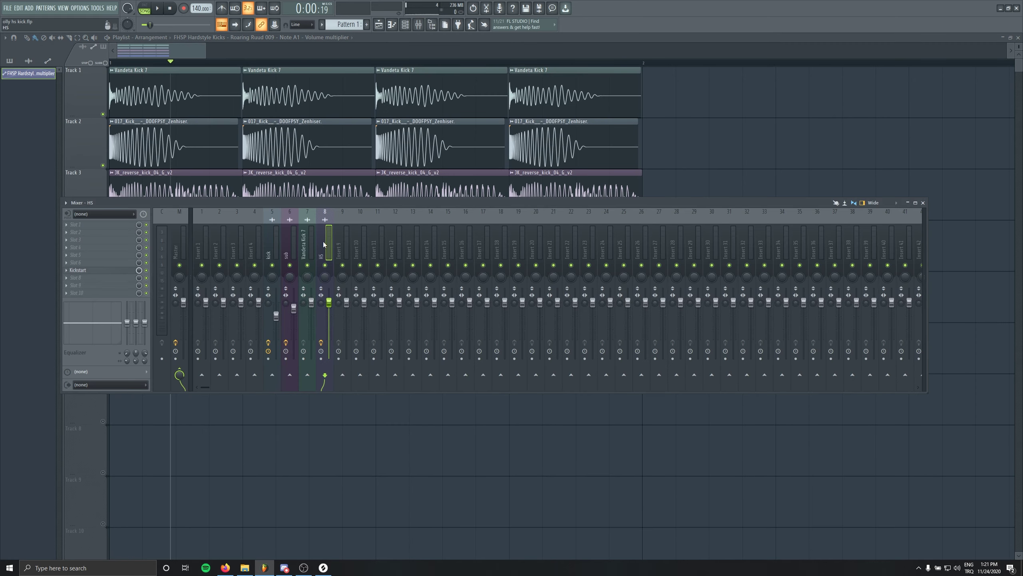
left_click(110, 224)
left_click(193, 318)
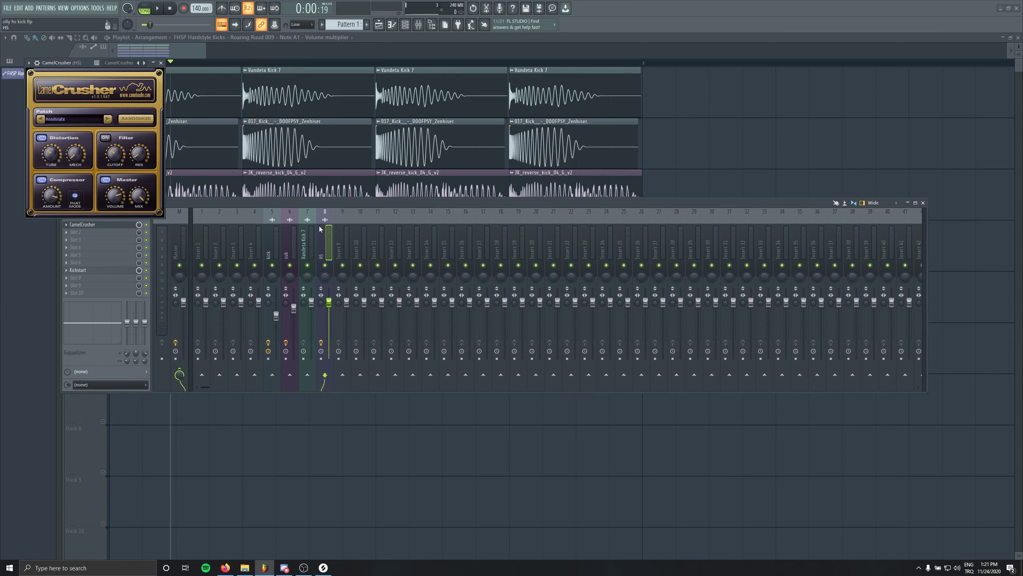
Solo the HS track, audition CamelCrusher's British Clean and Annihilate patches during playback, and close the plugin
key("s")
left_click(108, 119)
left_click(107, 119)
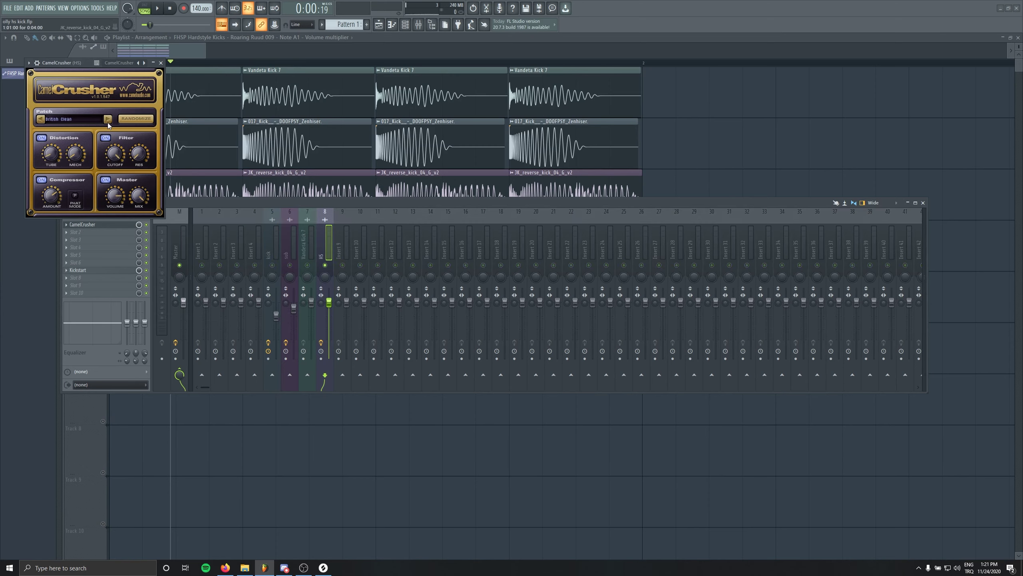
key("space")
left_click(40, 118)
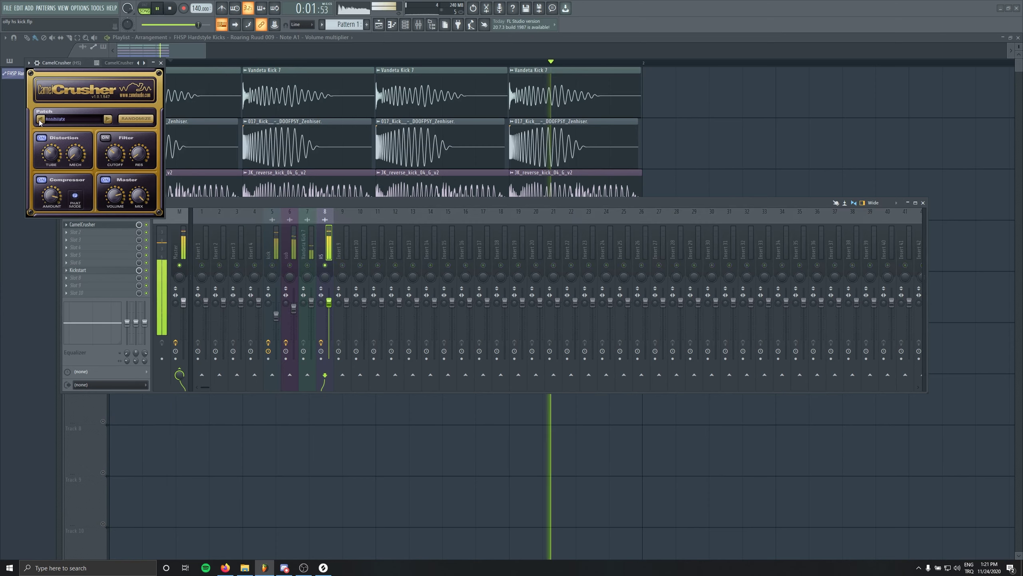
left_click(40, 119)
left_click(161, 62)
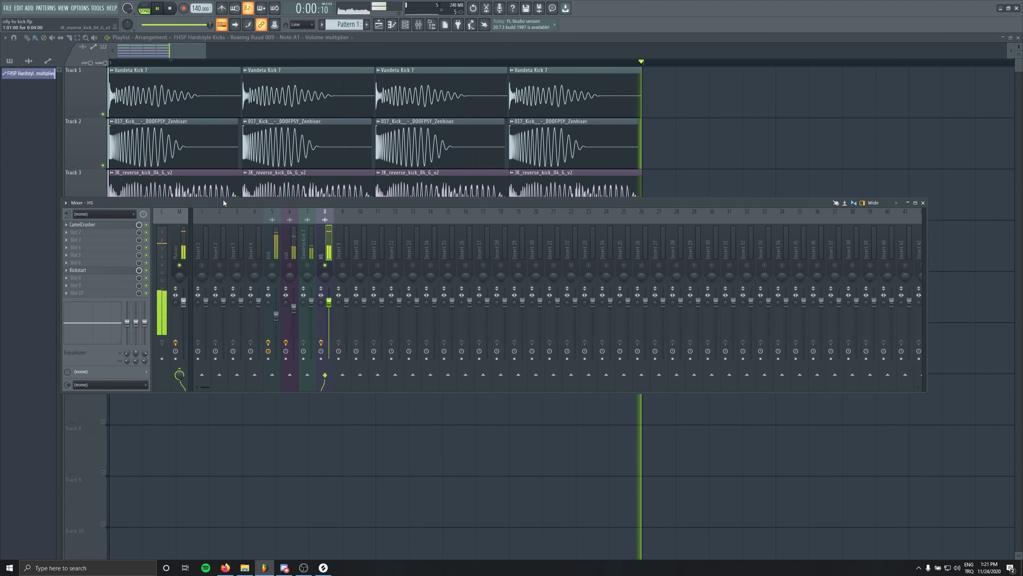
key("space")
Add FabFilter Pro-Q 3 to slot 2 of the HS track, adjust an EQ band, audition it, and close the plugin
left_click(110, 232)
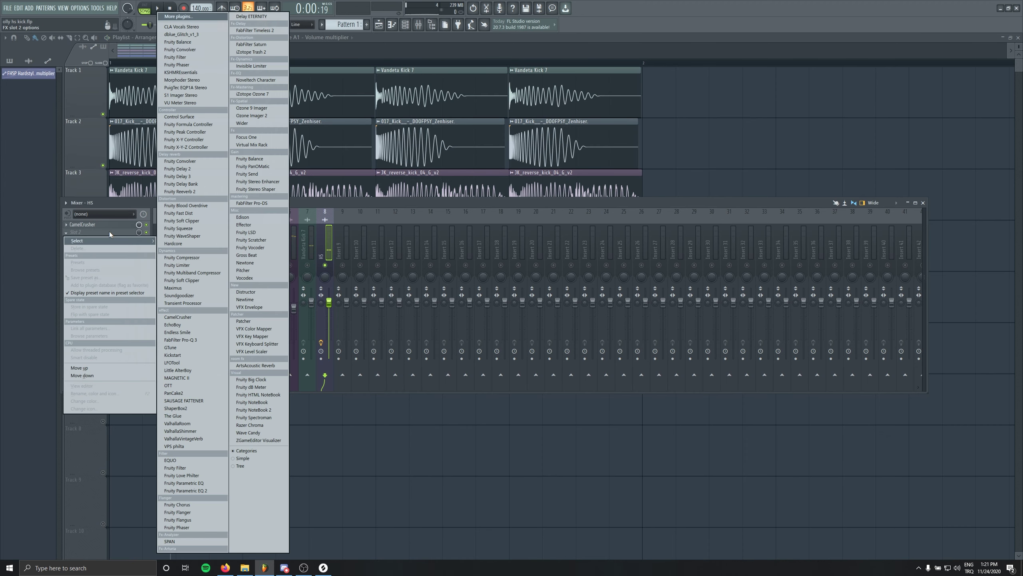
left_click(192, 341)
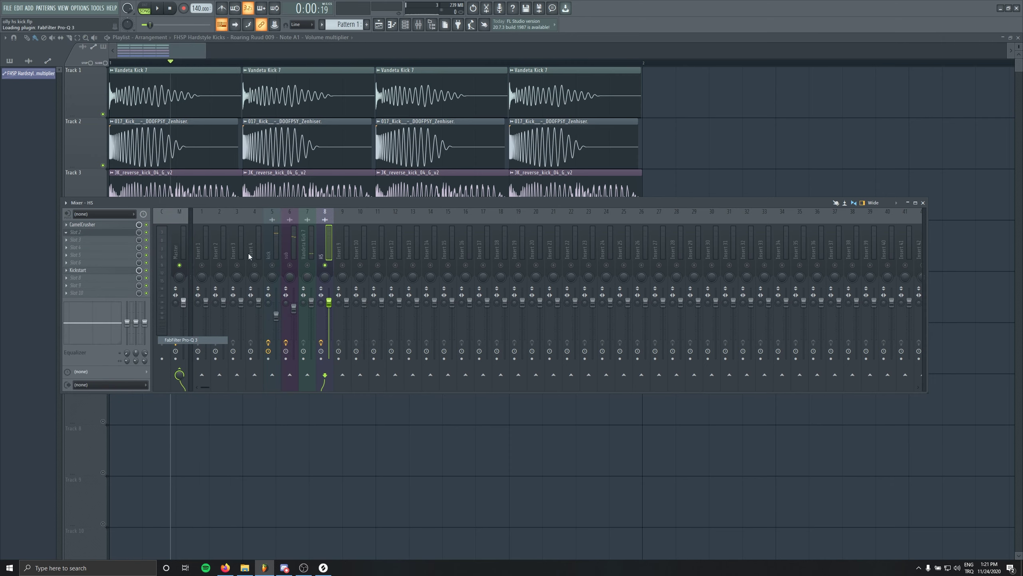
left_click_drag(44, 177, 177, 186)
scroll(167, 173, "up", 1)
key("space")
key("Escape")
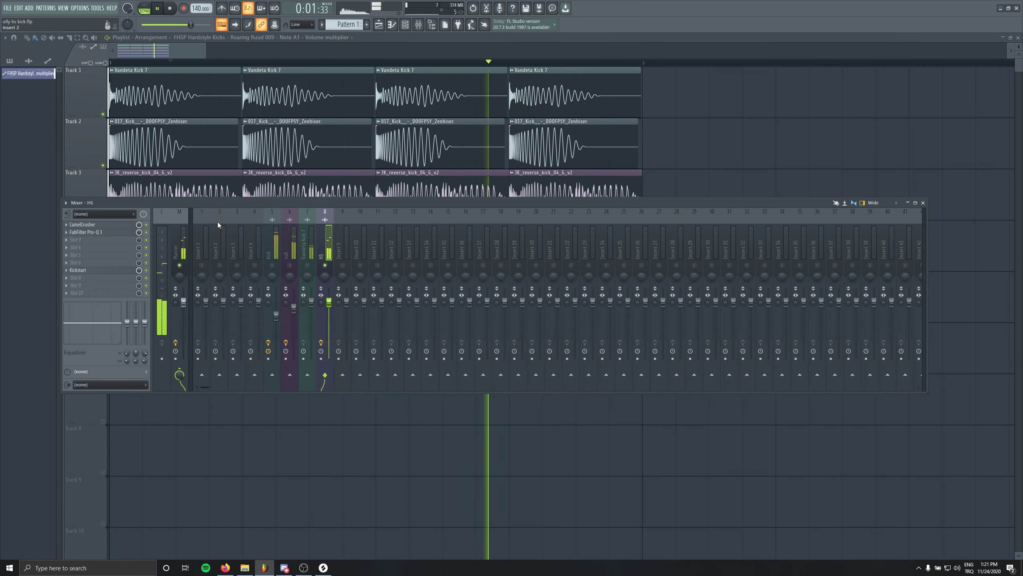
key("space")
Add Fruity Stereo Shaper to slot 3 of the HS mixer track
left_click(129, 241)
mouse_move(132, 249)
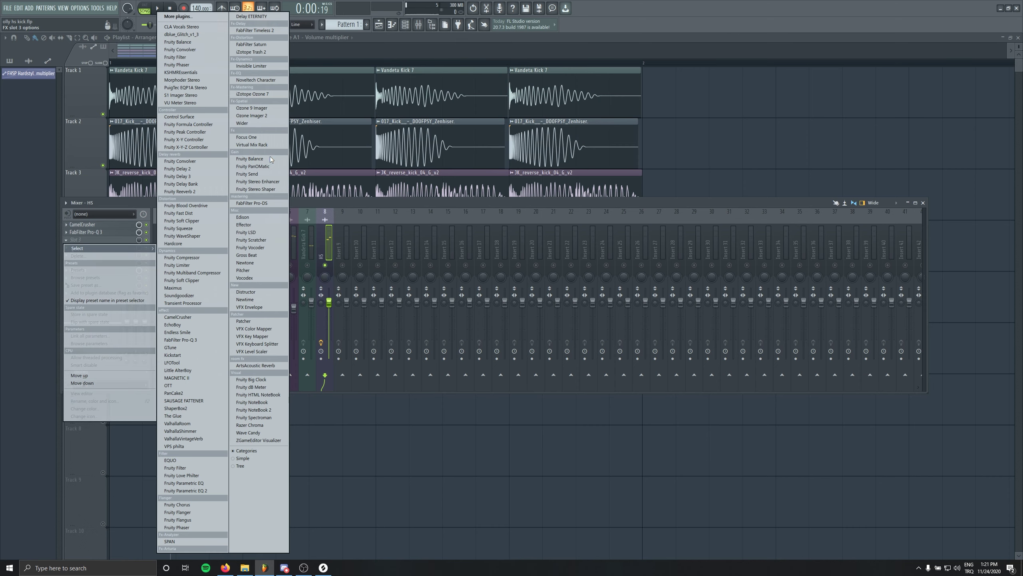
left_click(261, 189)
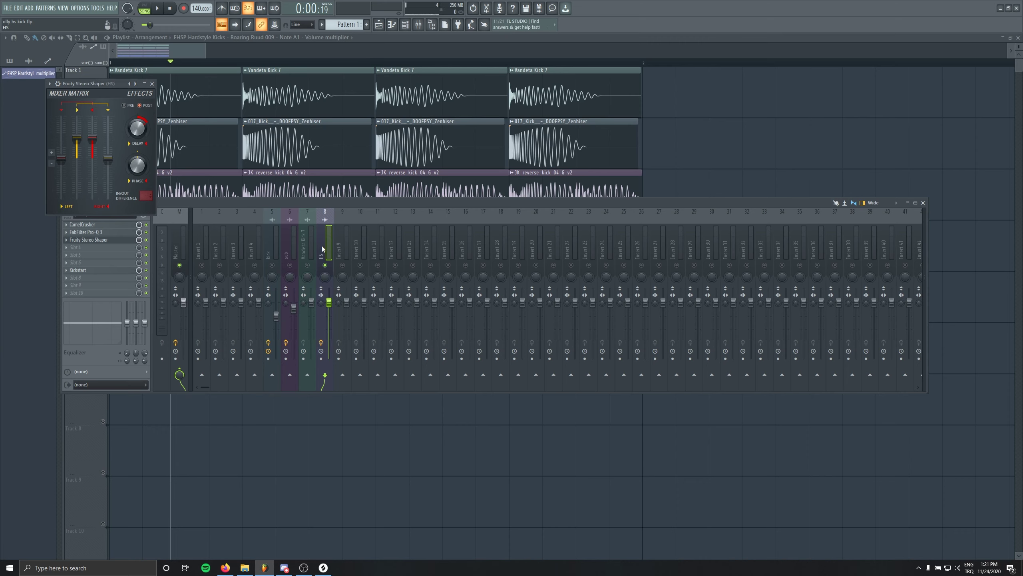
Set the HS mixer track's volume to -7.7 dB while playing all the kicks together, and hide the mixer
key("space")
scroll(333, 302, "down", 1)
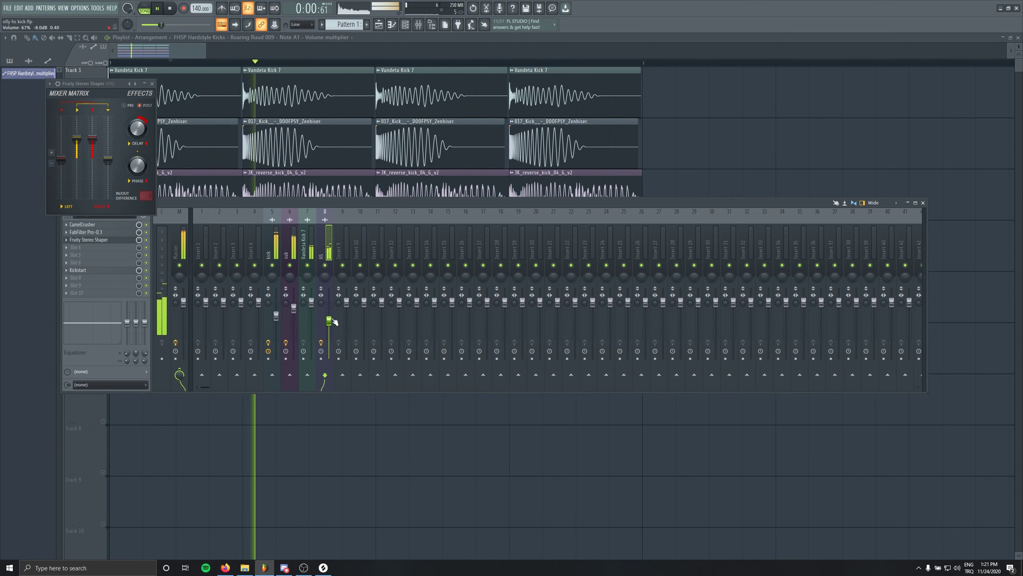
key("F9")
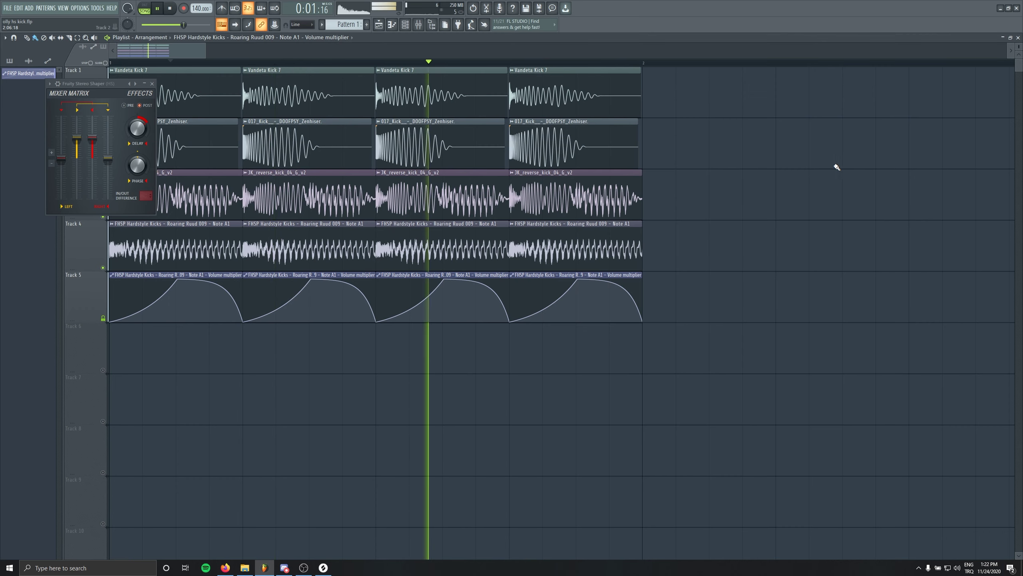
left_click(419, 24)
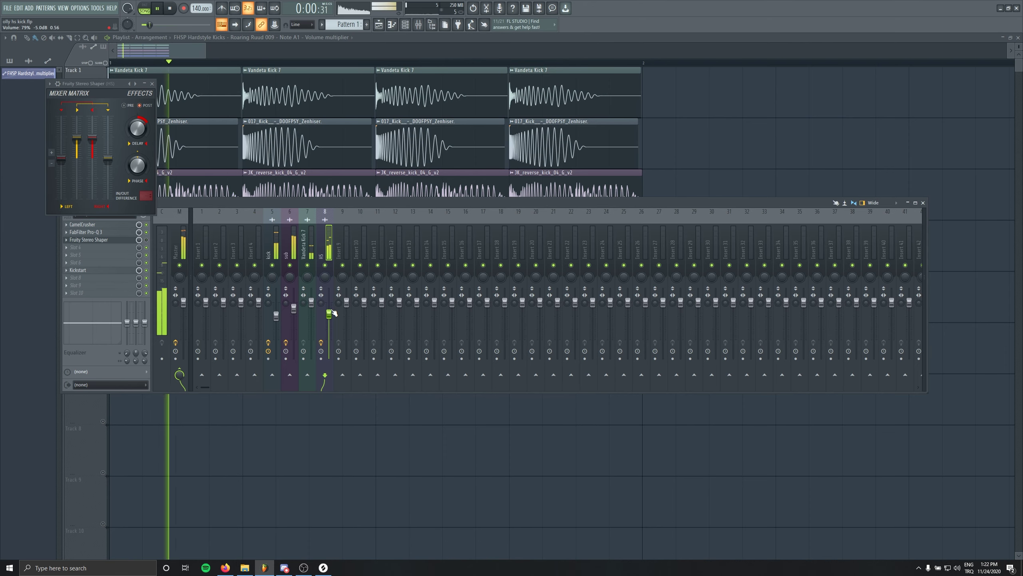
left_click_drag(329, 319, 328, 319)
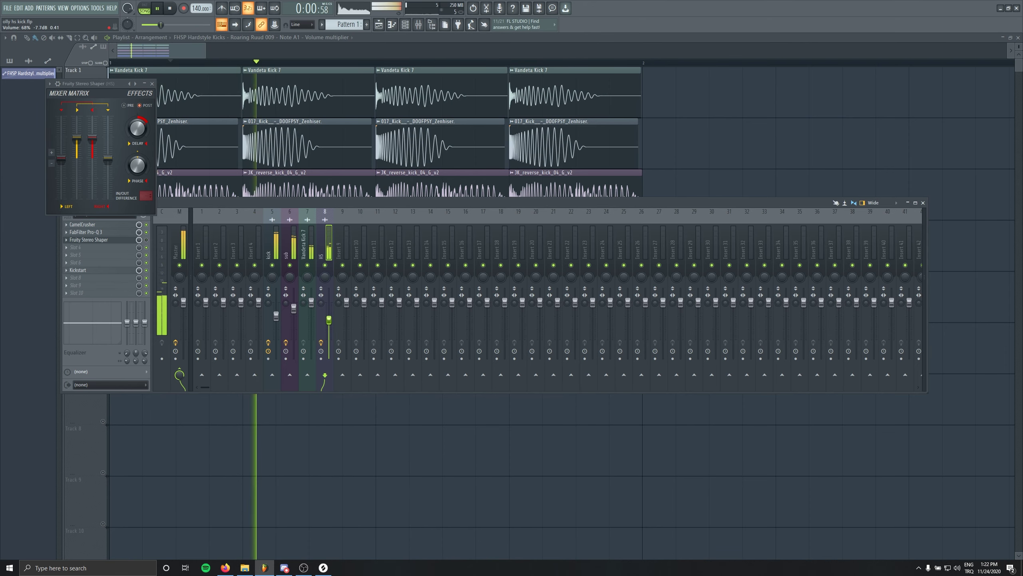
key("F9")
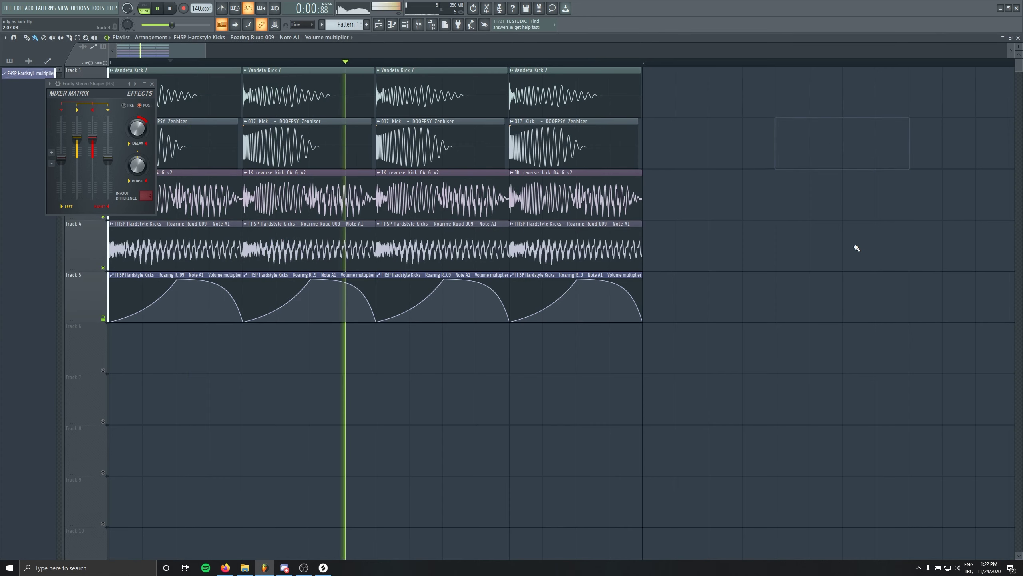
Check the channel settings of the JK_reverse_kick_04_G_v2 sample, then close them and the Fruity Stereo Shaper window
double_click(407, 197)
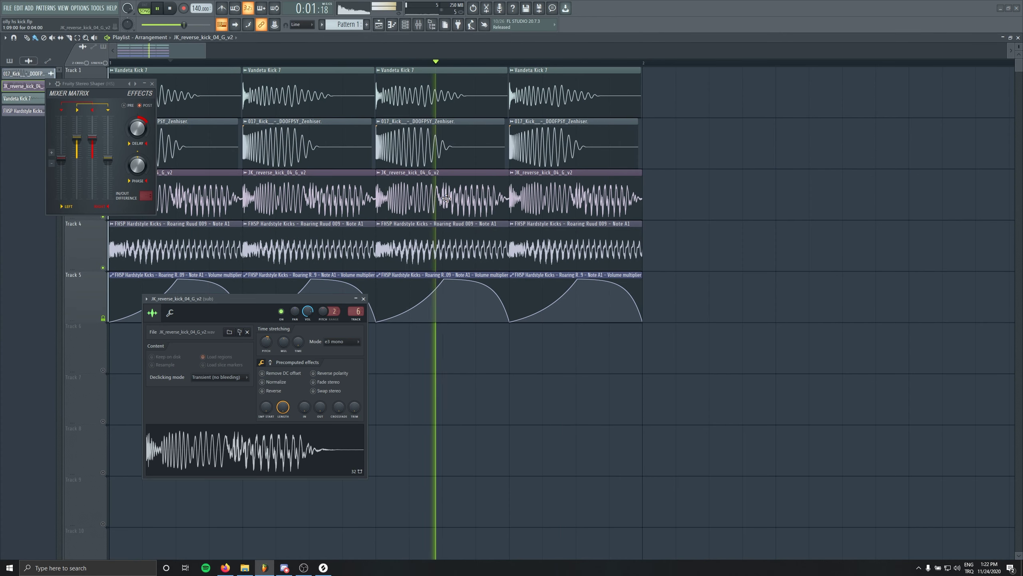
left_click(364, 300)
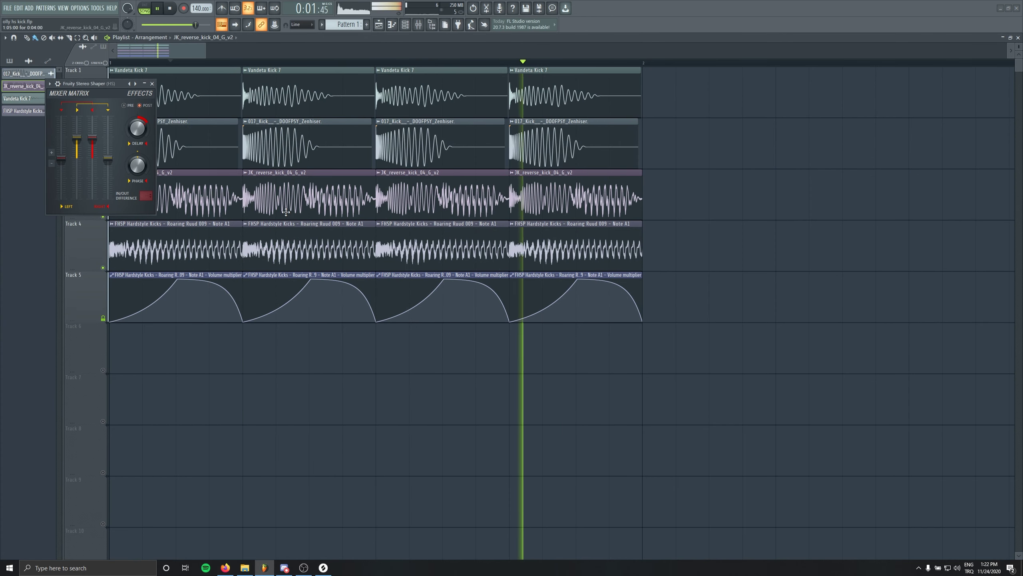
key("F9")
key("F9")
key("space")
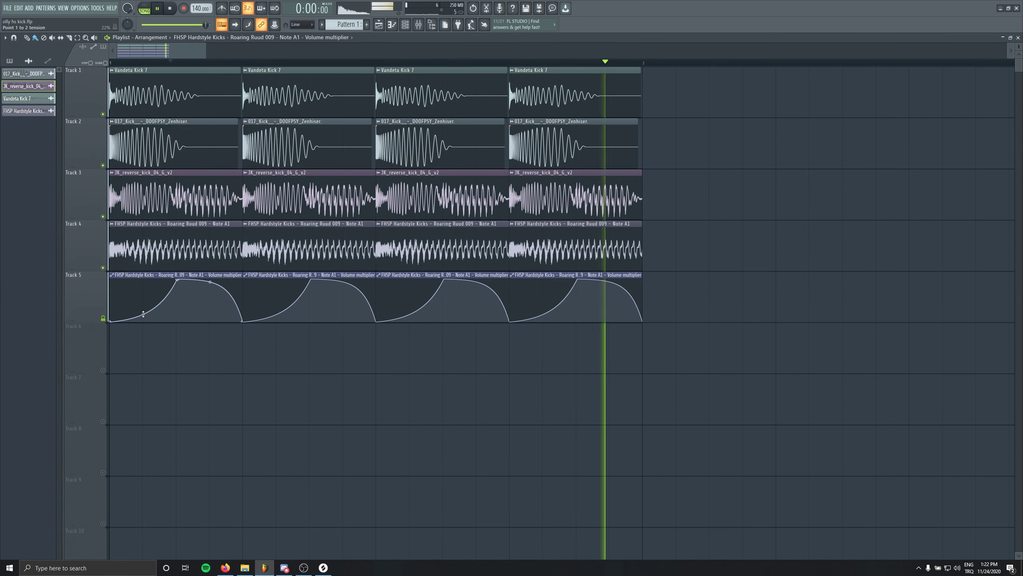
Deepen the rising curve of the hardstyle kick's volume automation and set its peak point at 1:03:00
left_click_drag(143, 309, 143, 317)
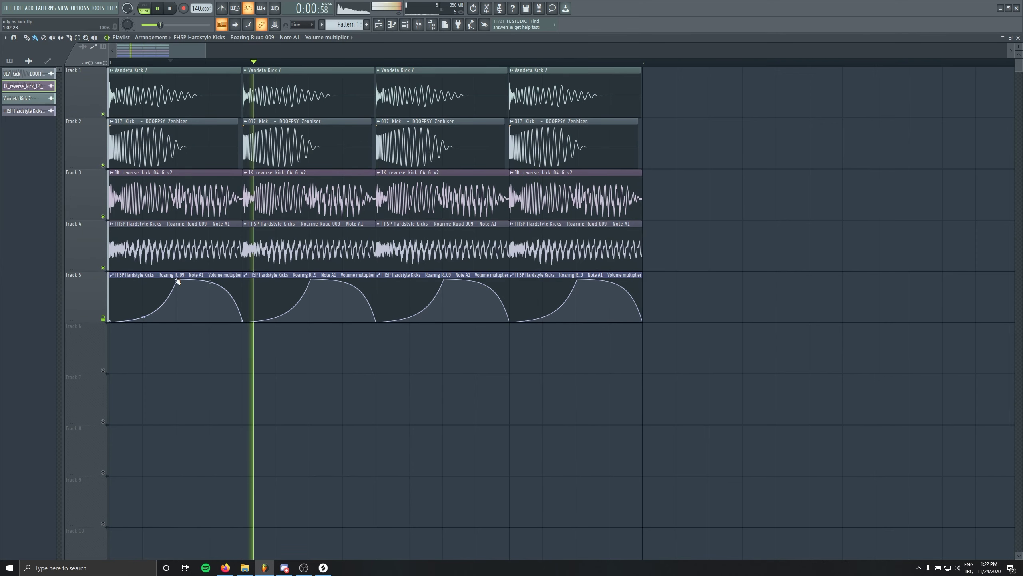
left_click_drag(177, 279, 170, 277)
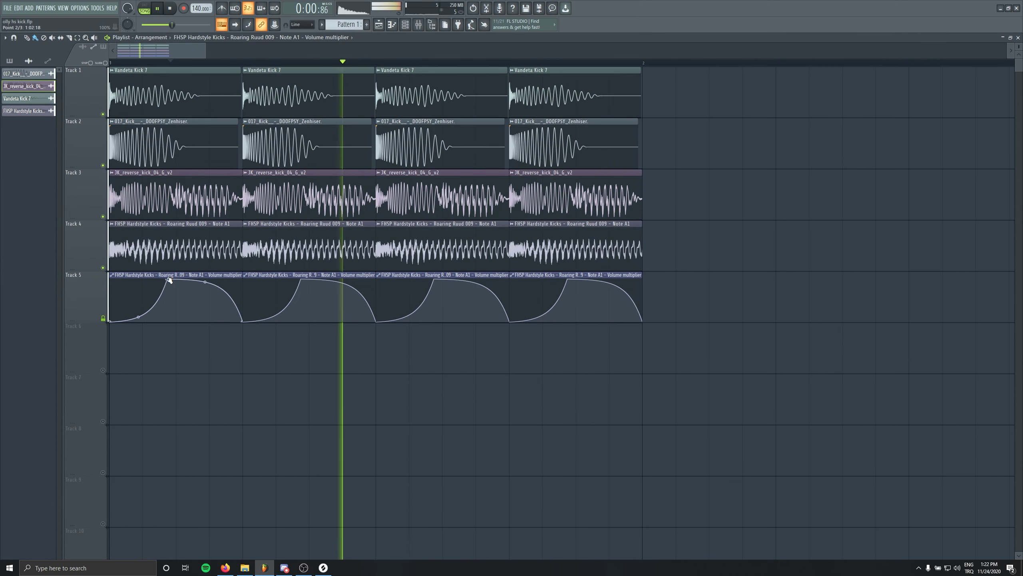
scroll(171, 282, "up", 3)
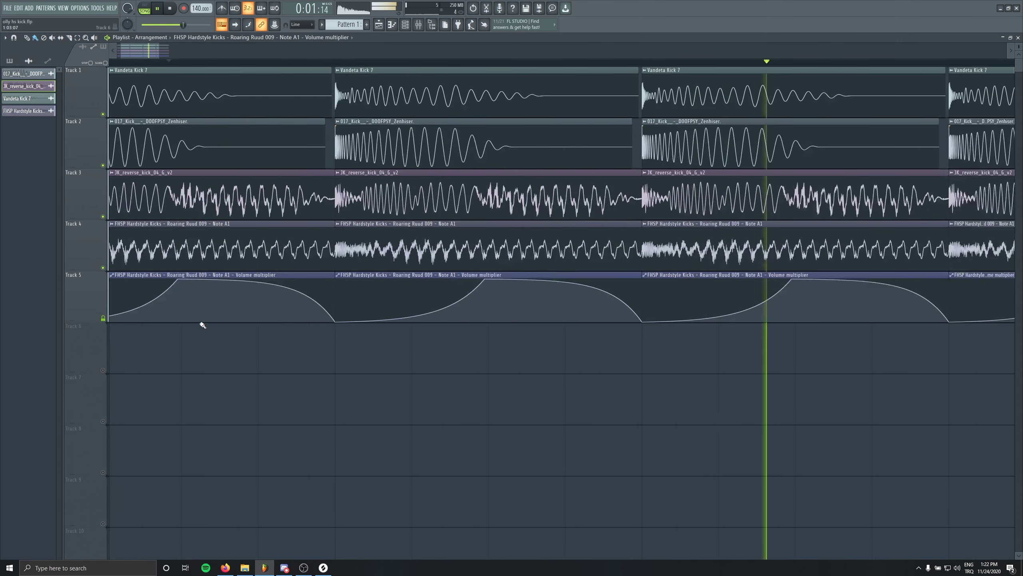
left_click_drag(180, 283, 183, 281)
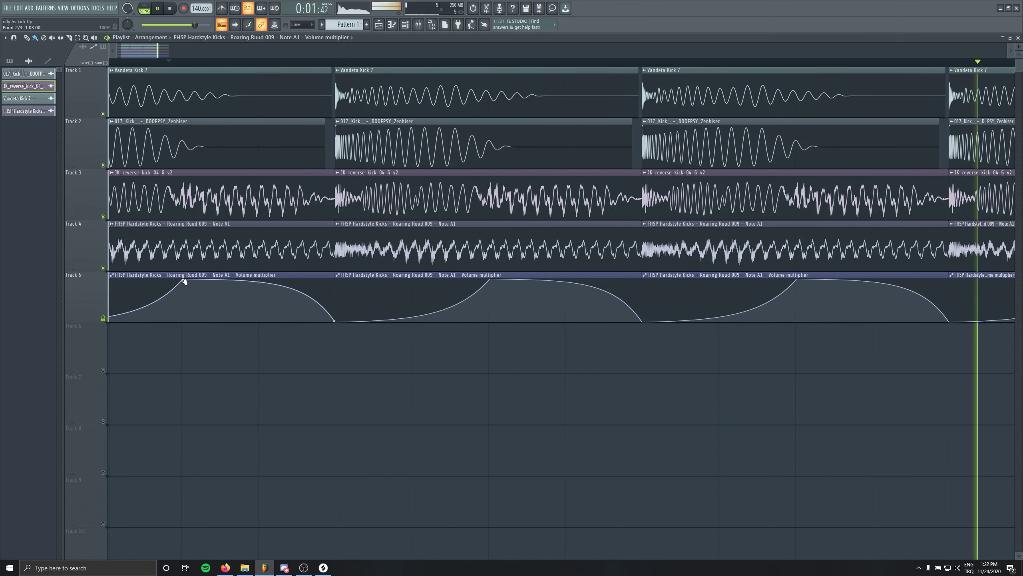
left_click(281, 399)
right_click(330, 415)
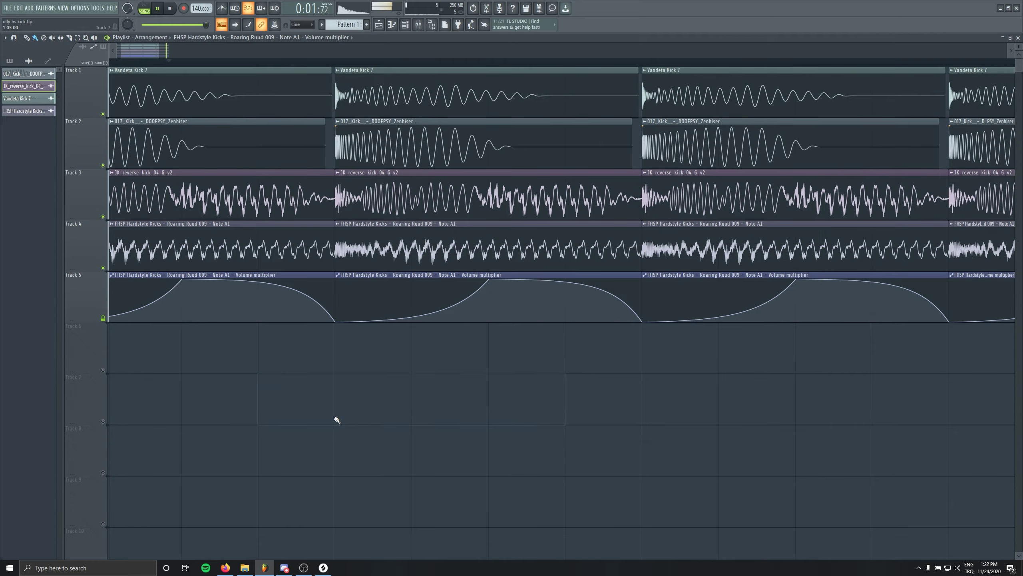
scroll(343, 432, "down", 4)
scroll(345, 434, "down", 3)
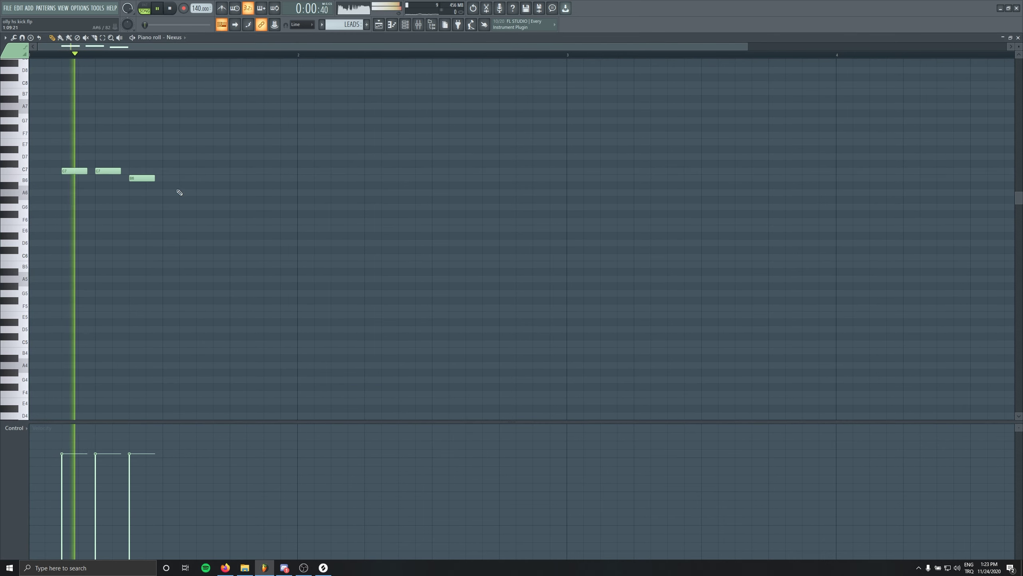
left_click(177, 193)
left_click(203, 208)
key("space")
right_click(203, 208)
right_click(171, 193)
key("space")
Extend the LEADS phrase in bar 1 to C7, C7, B6, B6, A6, trying out and removing a closing B6 and C7
left_click(168, 178)
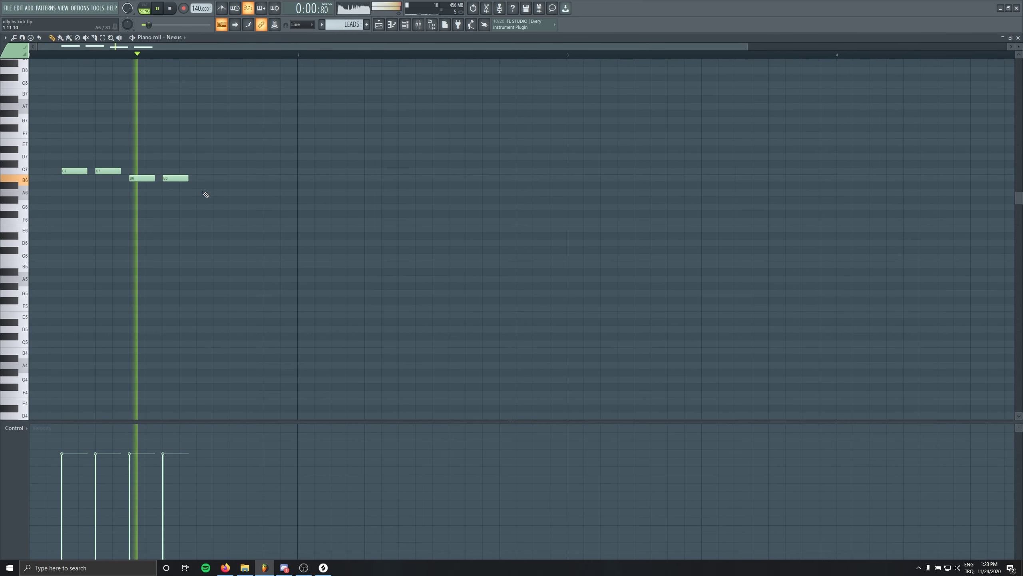
left_click(204, 192)
key("space")
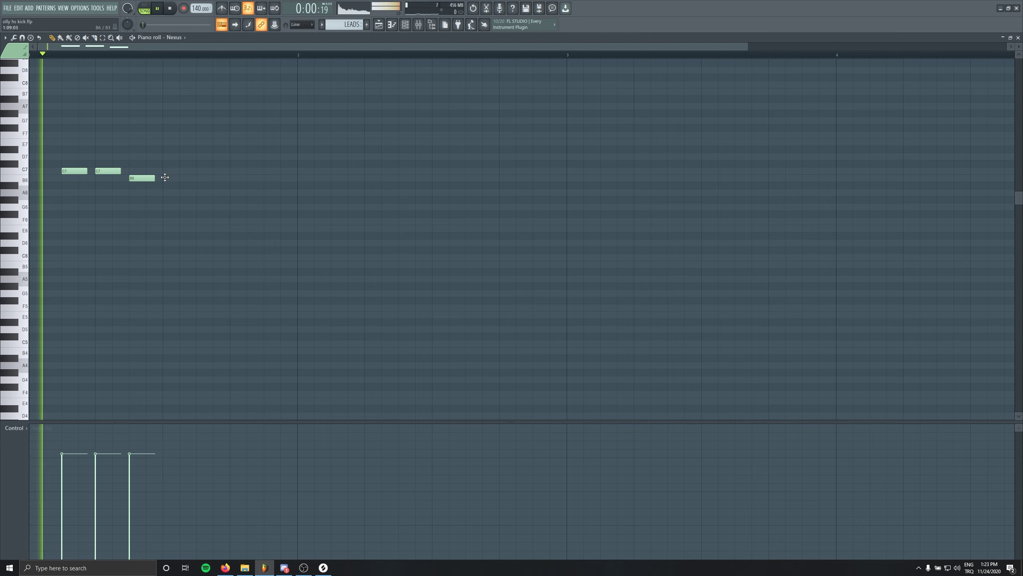
left_click(164, 178)
key("space")
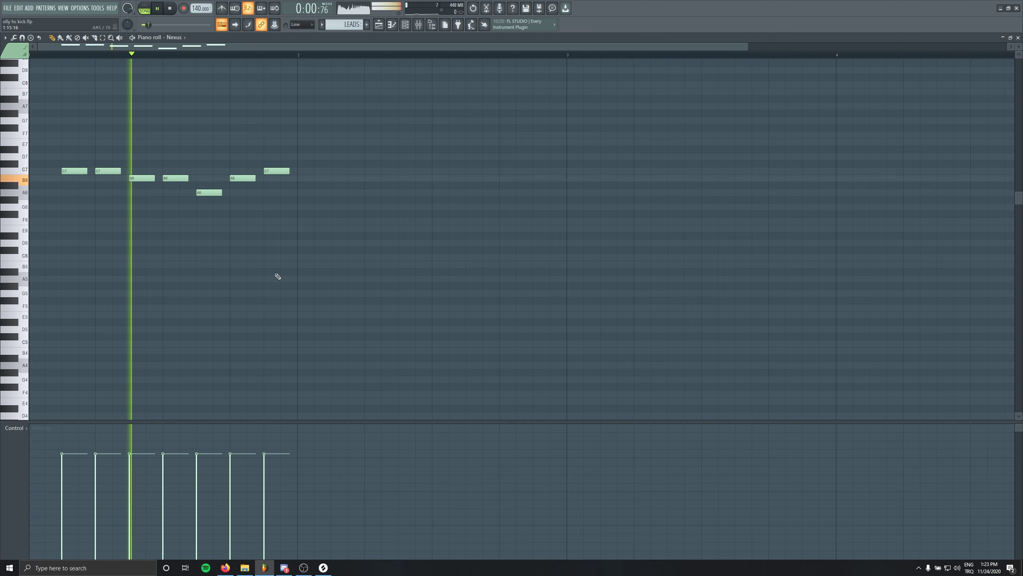
right_click(282, 171)
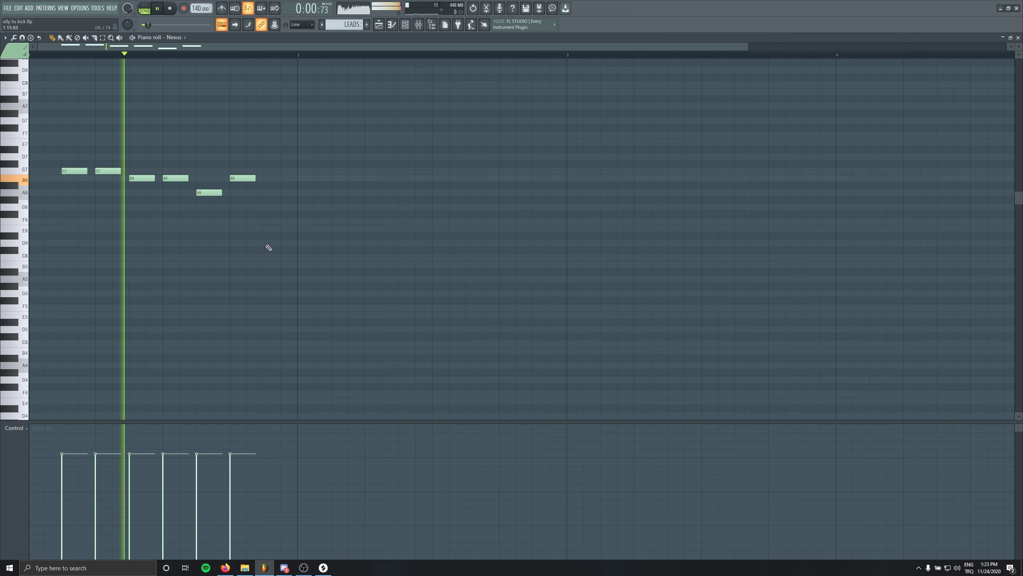
right_click(236, 195)
key("space")
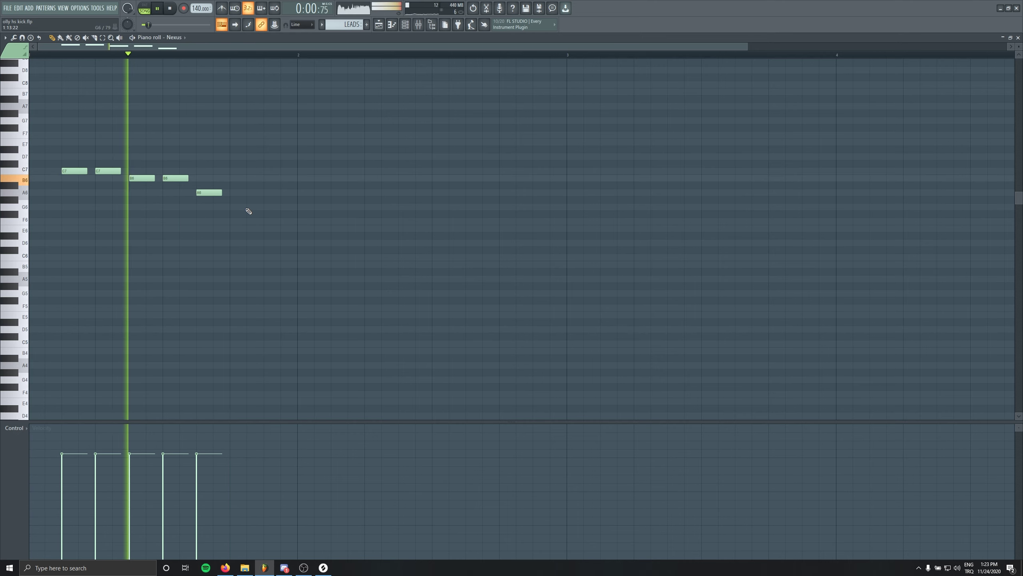
Copy the five-note phrase from bar 1 to bar 2 and finish the copy with C7 and D7 notes
left_click_drag(198, 190, 54, 208)
key("space")
left_click_drag(73, 171, 342, 186)
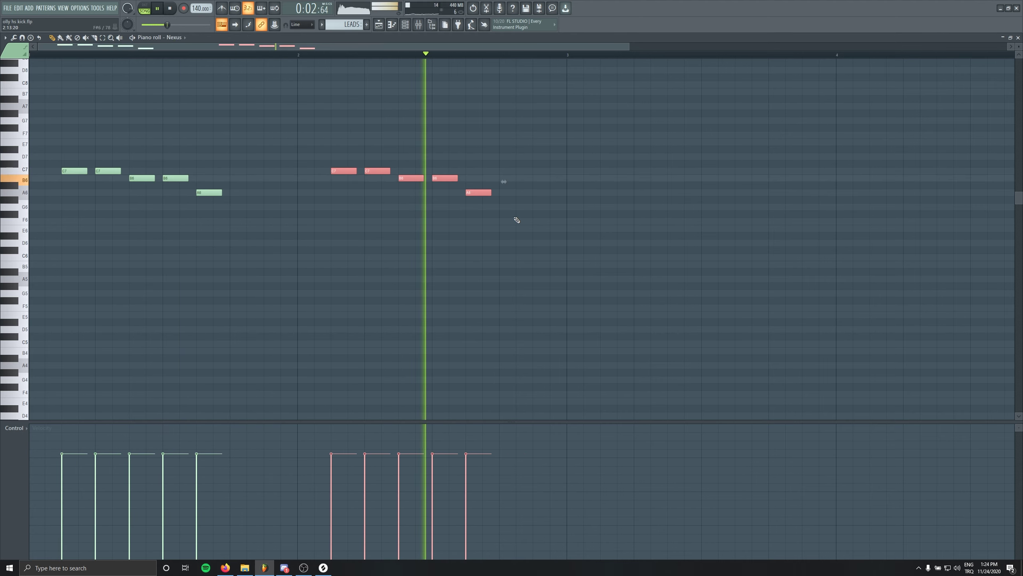
left_click(501, 171)
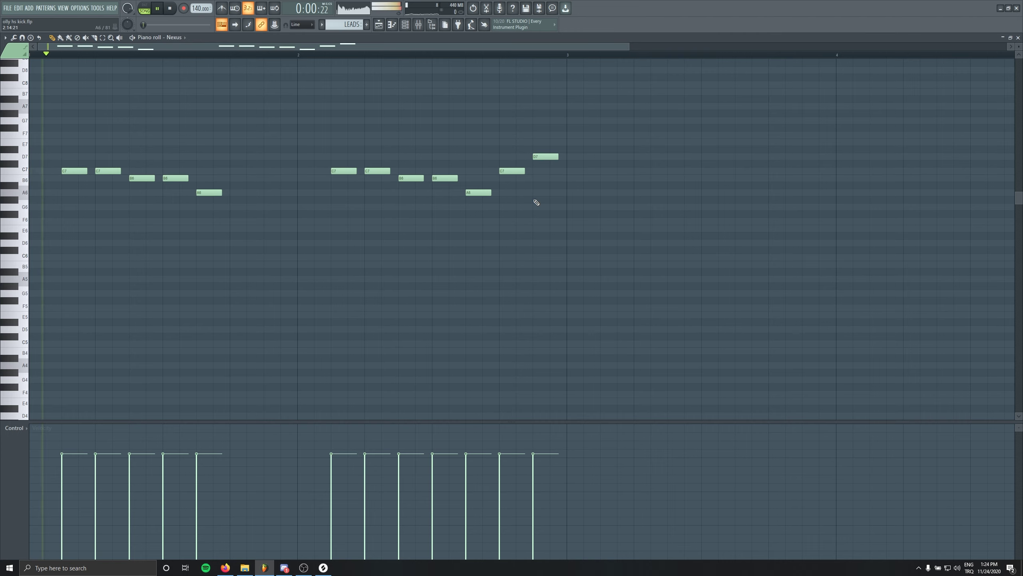
Duplicate the two-bar lead melody into bars 3 and 4
left_click_drag(650, 85, 7, 453)
mouse_move(70, 137)
left_mouse_down()
mouse_move(728, 162)
mouse_move(610, 155)
mouse_move(526, 212)
left_mouse_up()
left_click(624, 158)
key("space")
key("space")
right_click(515, 200)
Change the pitches of the seven notes in bar 4 to F7, F7, E7, D7, F7, F7, E7
scroll(439, 262, "down", 3)
left_click_drag(471, 266, 367, 278)
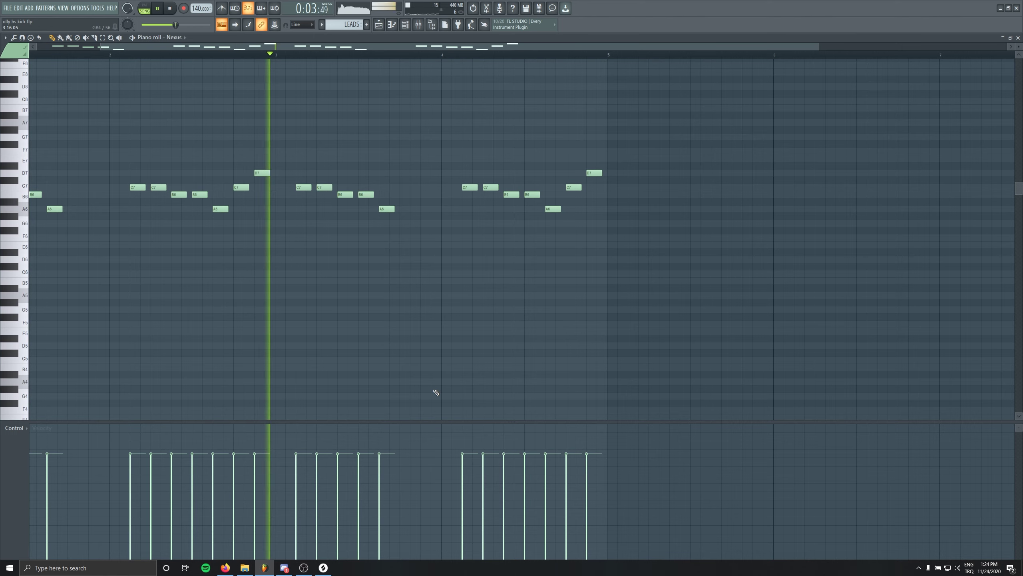
scroll(468, 373, "up", 6)
key("space")
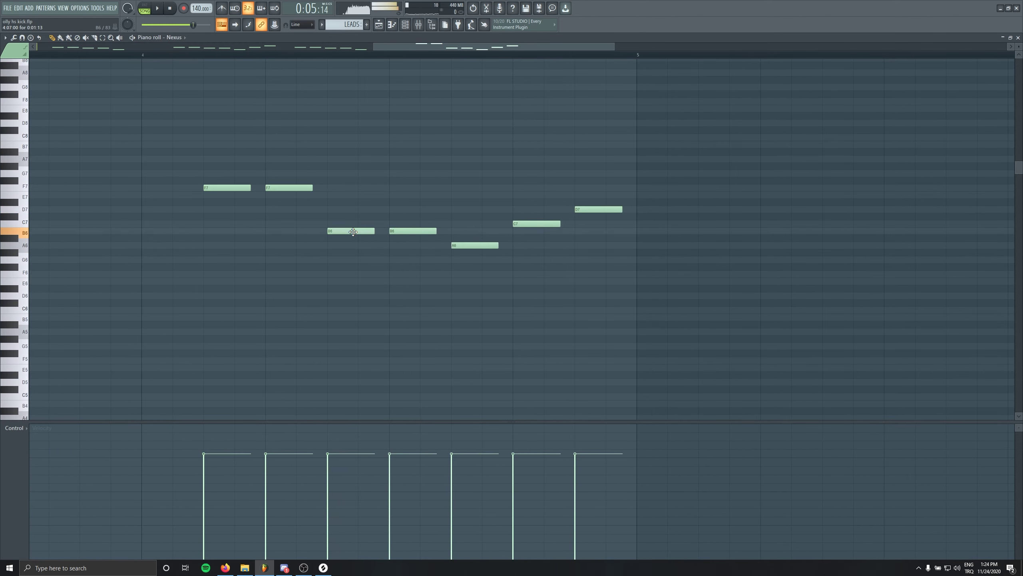
key("space")
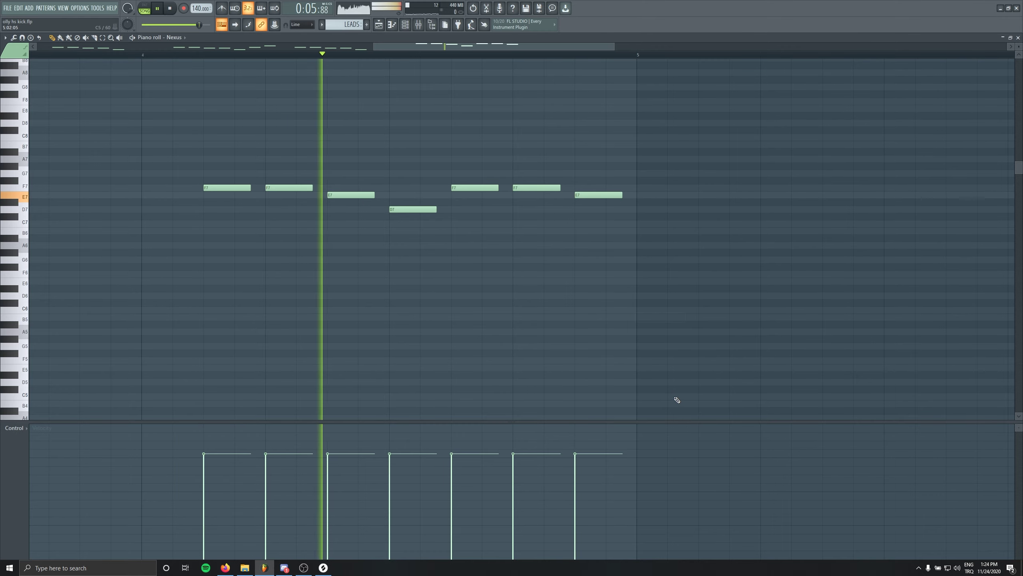
Select the whole four-bar lead melody and duplicate it into bars 5 to 8
scroll(363, 273, "down", 6)
key("space")
left_click_drag(617, 99, 1, 421)
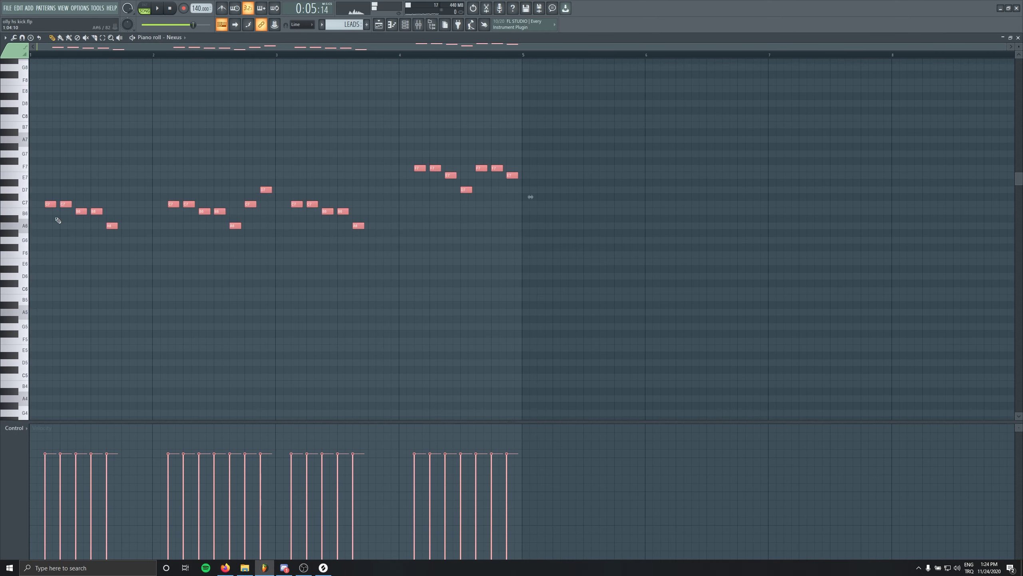
key("ctrl+a")
key("ctrl+b")
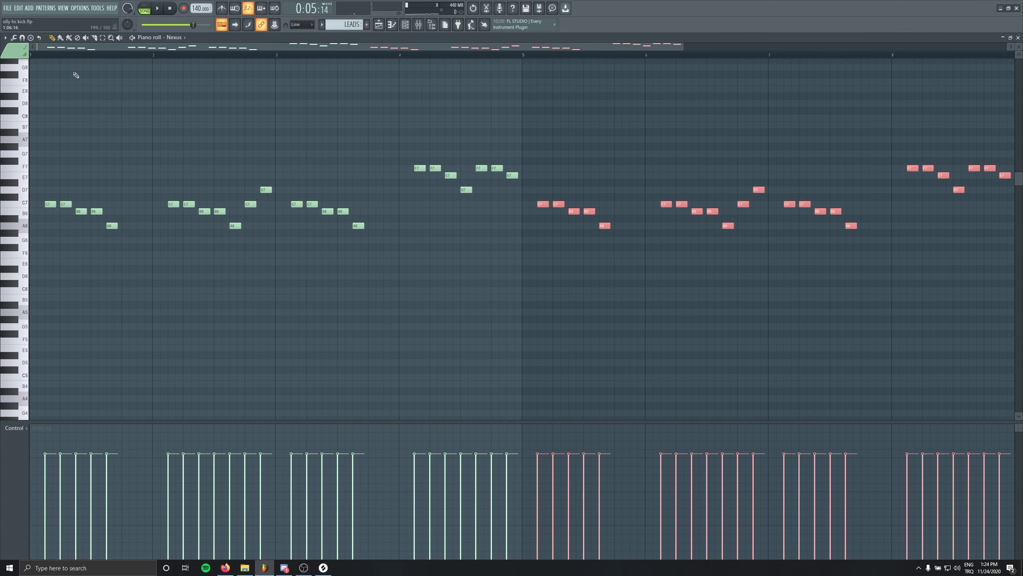
Add low C6 and B5 notes at the end of bar 1 and two C6 notes at the end of bar 3
scroll(89, 328, "down", 3)
scroll(121, 309, "up", 2)
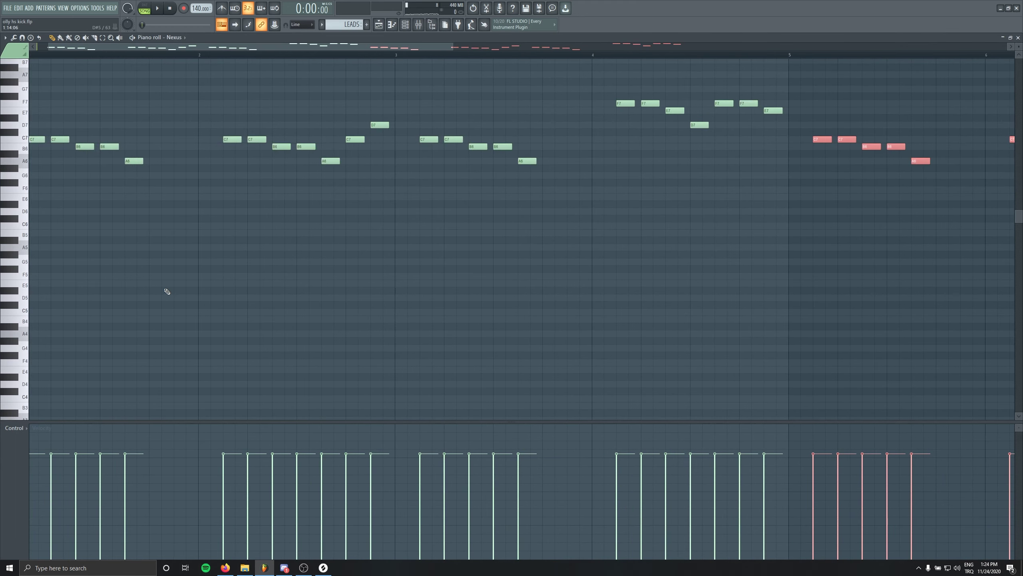
left_click(160, 282)
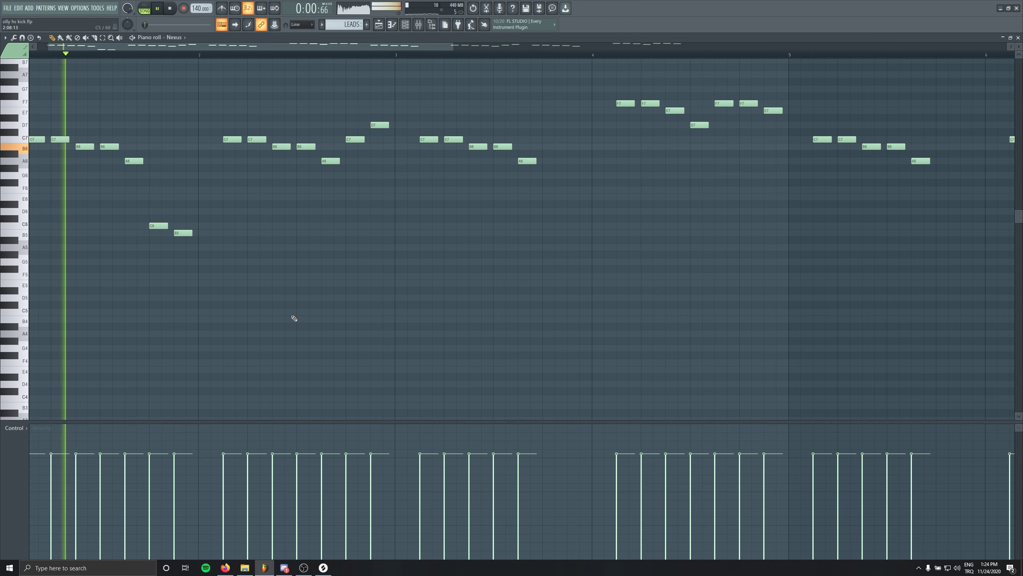
left_click(542, 224)
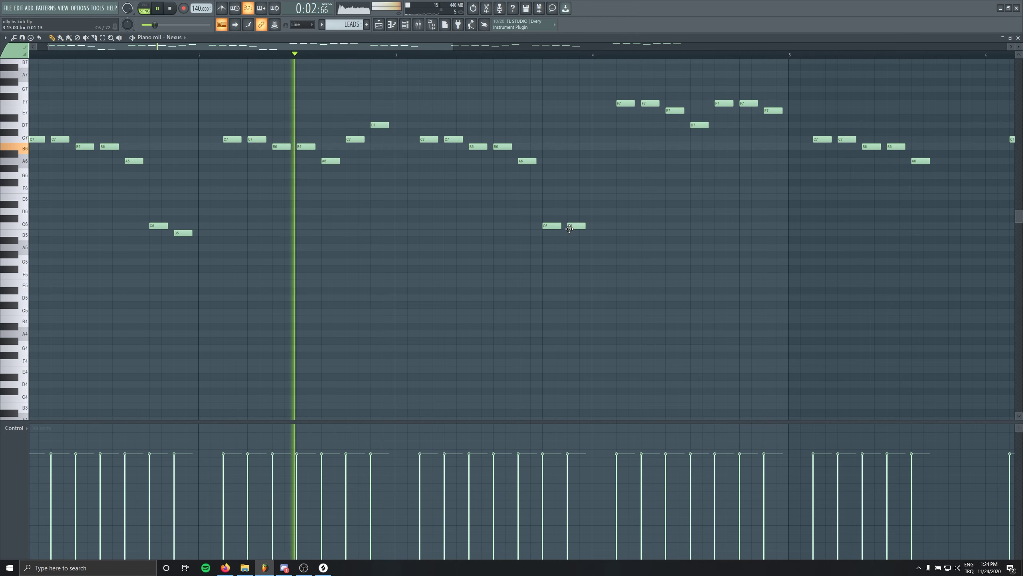
key("space")
Replace the last low note of bar 3 with B5, and try splitting bar 2's second B6 into two short notes
left_click_drag(314, 146, 302, 146)
left_click(311, 146)
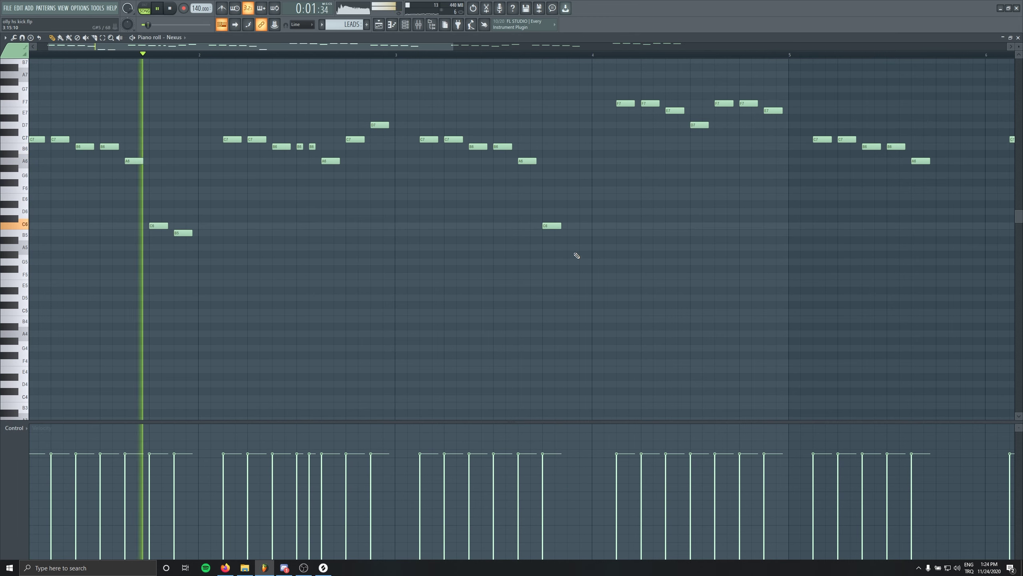
right_click(546, 227)
left_click(546, 227)
left_click_drag(548, 226, 562, 226)
key("space")
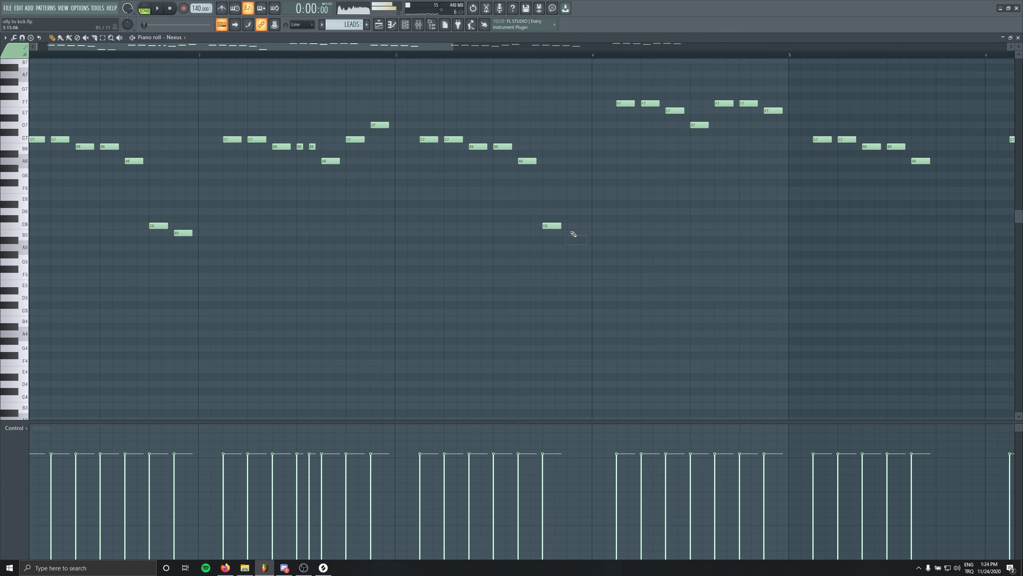
left_click_drag(302, 146, 314, 146)
Split bar 2's A6 note into two short notes and delete the trial low notes in bars 2 and 3
left_click(366, 232)
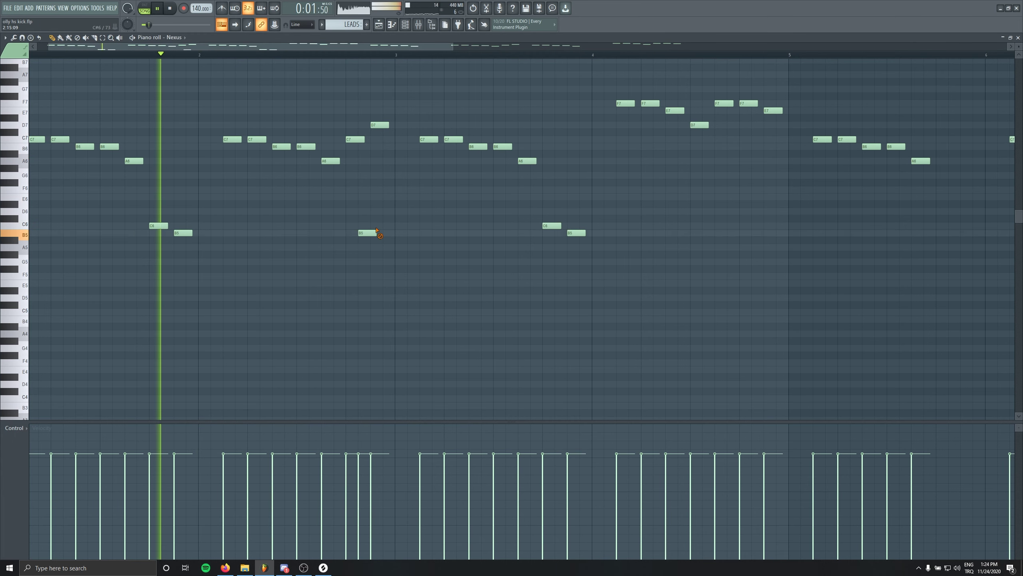
right_click(366, 233)
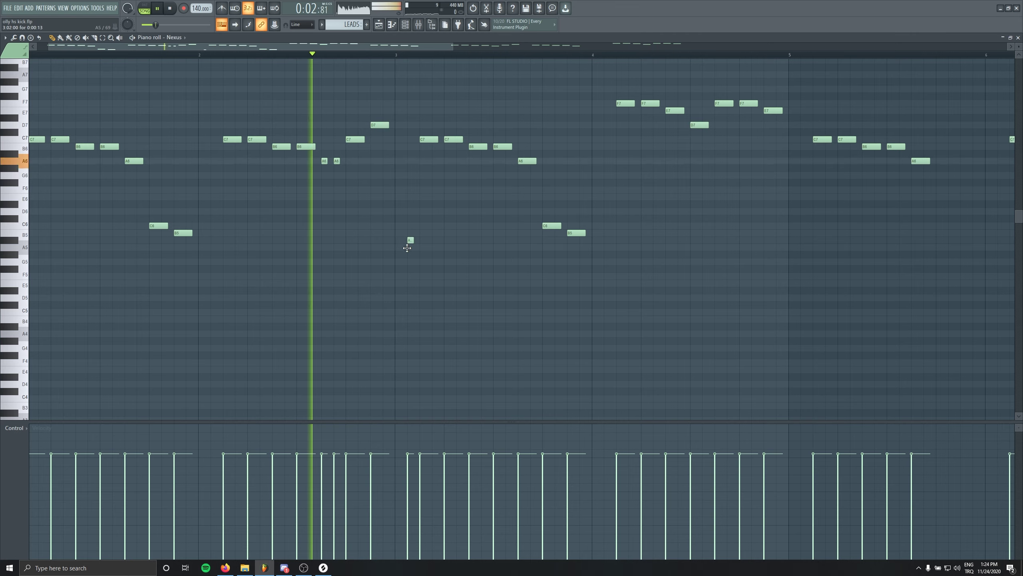
right_click(409, 242)
key("space")
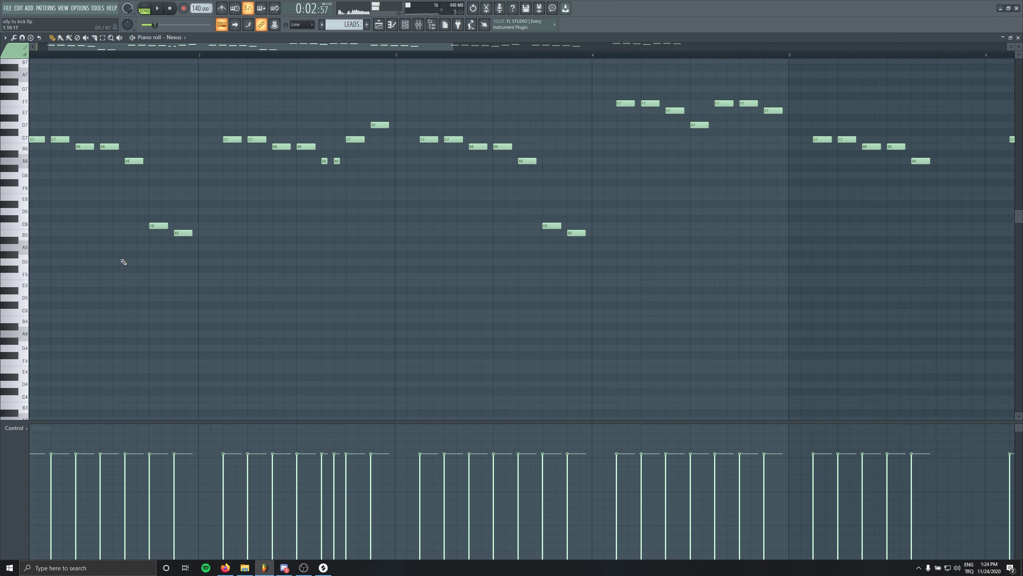
Add a low A5 note at the start of bars 1, 2 and 3
left_click_drag(120, 258, 388, 271)
left_click_drag(44, 248, 38, 259)
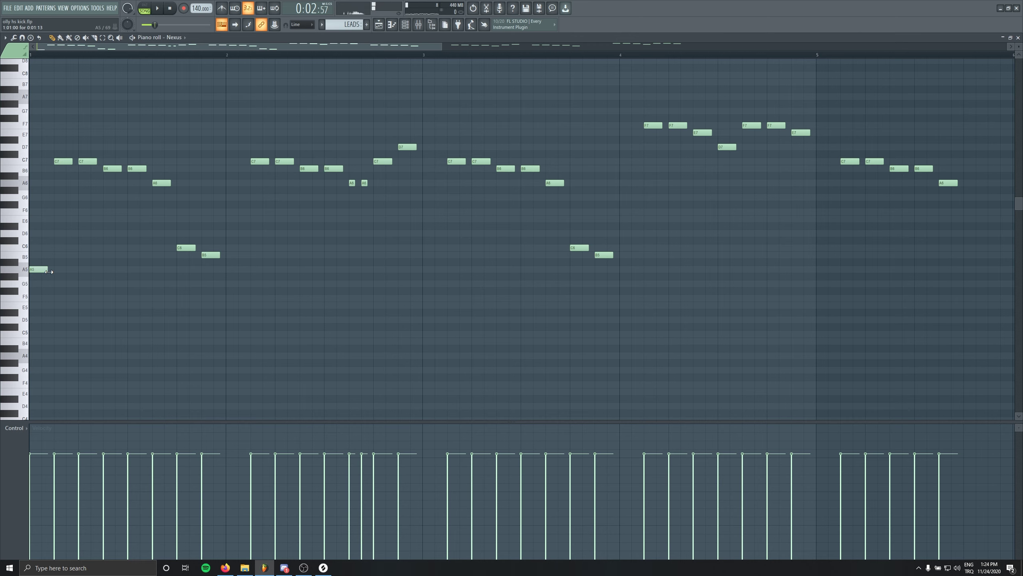
key("space")
scroll(80, 63, "up", 2)
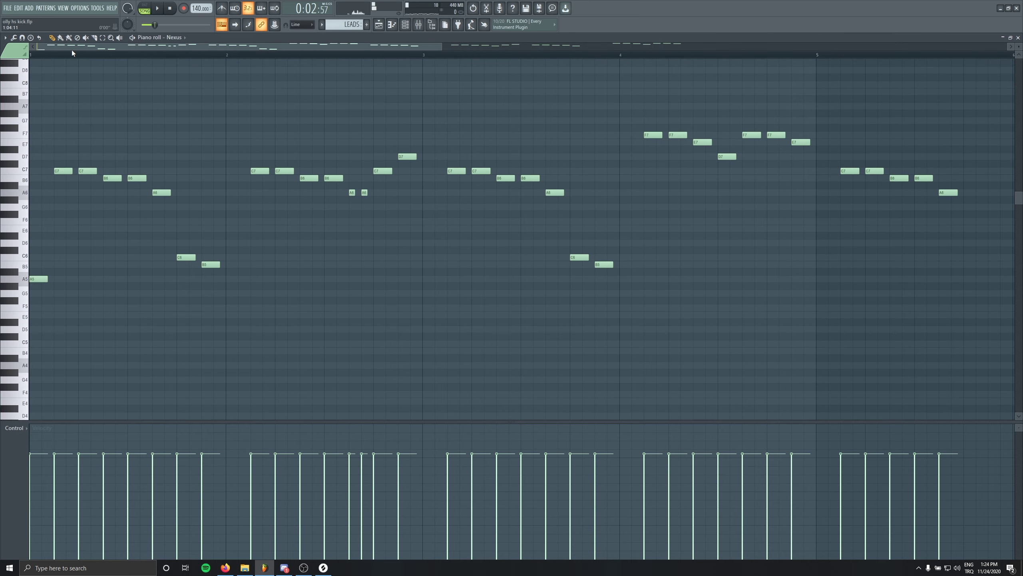
key("space")
left_click(233, 280)
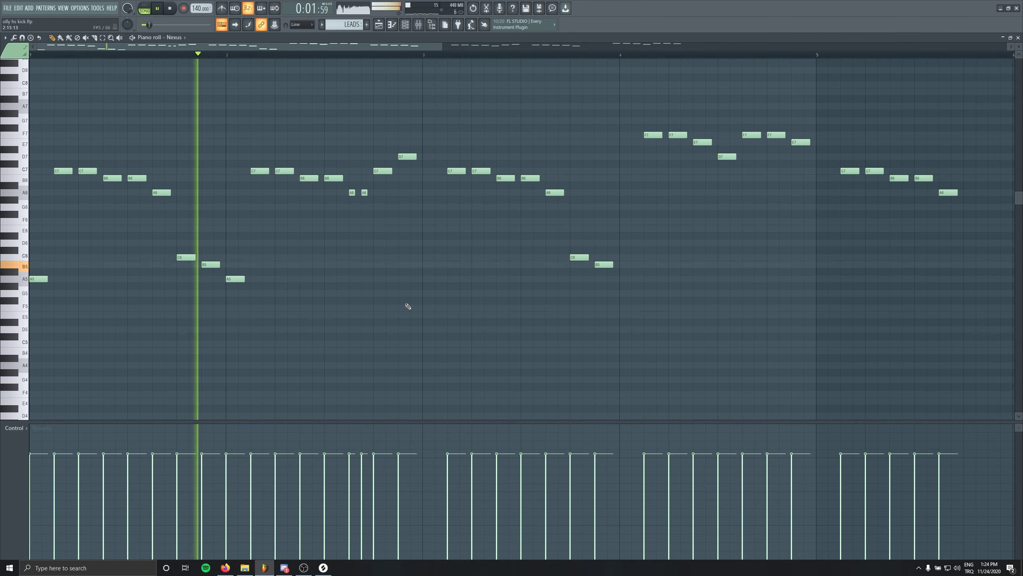
left_click(427, 282)
Add a low note at the start of bar 4, trying C6 and A5 before settling on D6
left_click_drag(588, 313, 303, 333)
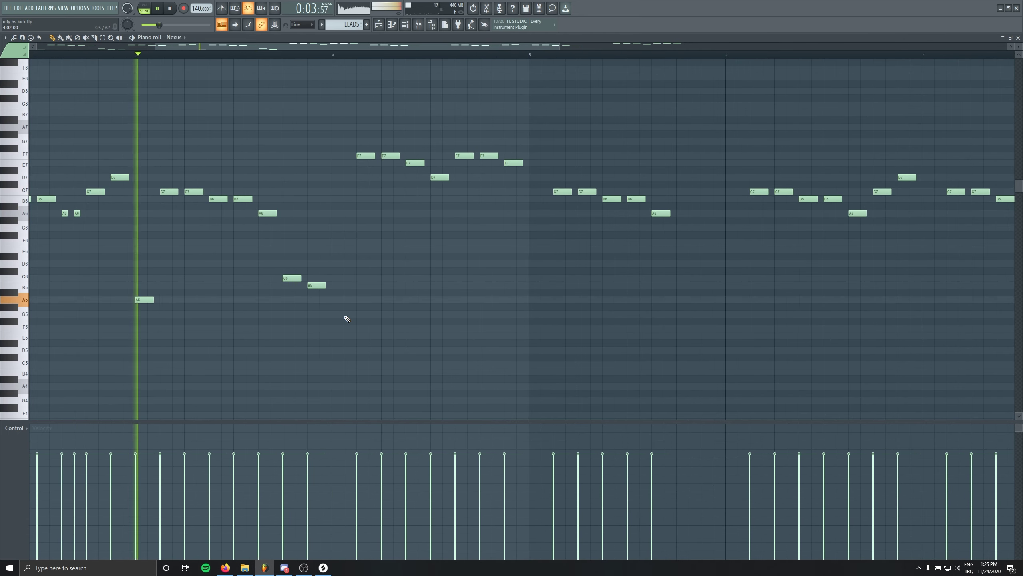
left_click_drag(475, 308, 358, 327)
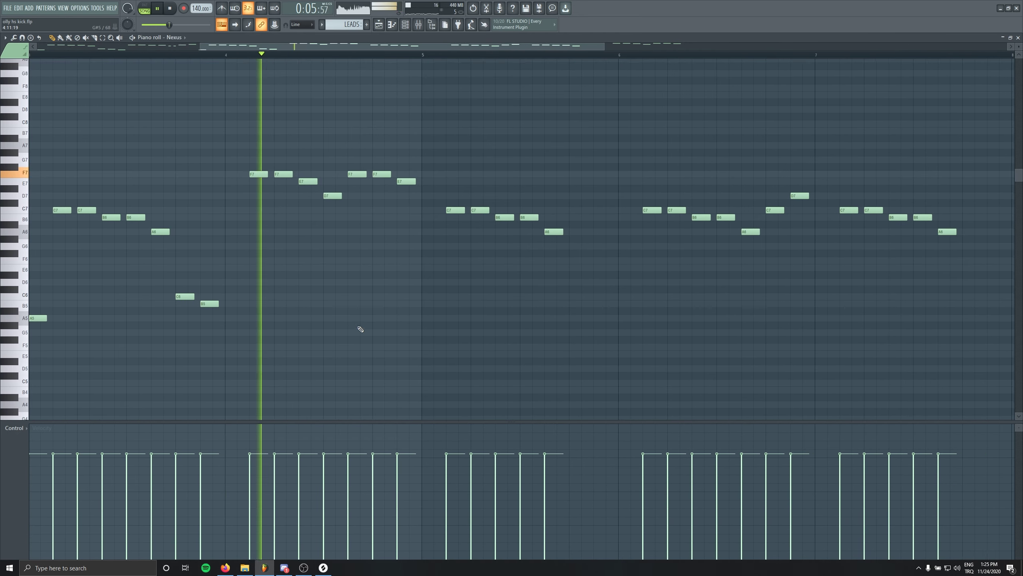
key("space")
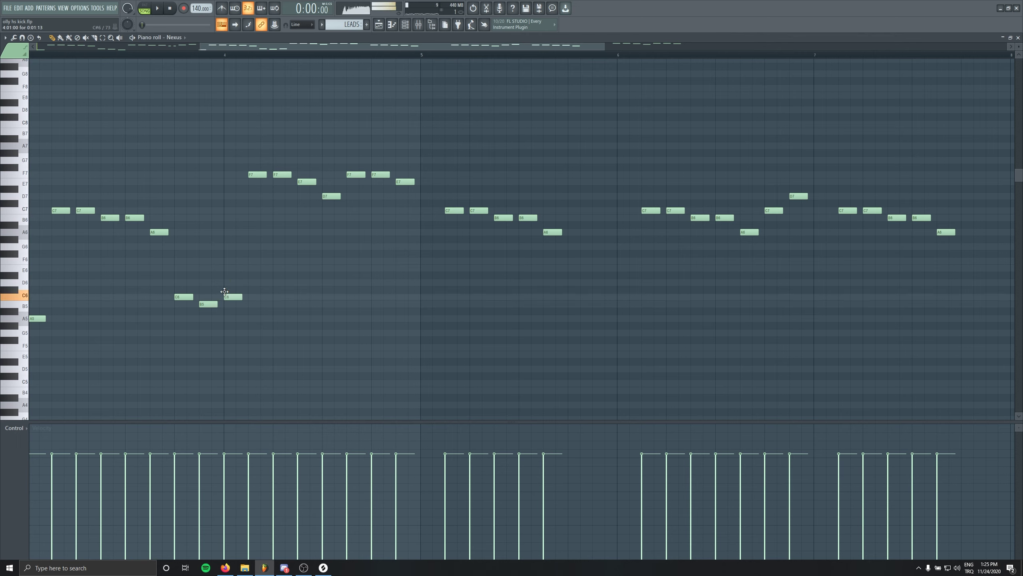
key("space")
left_click(379, 311)
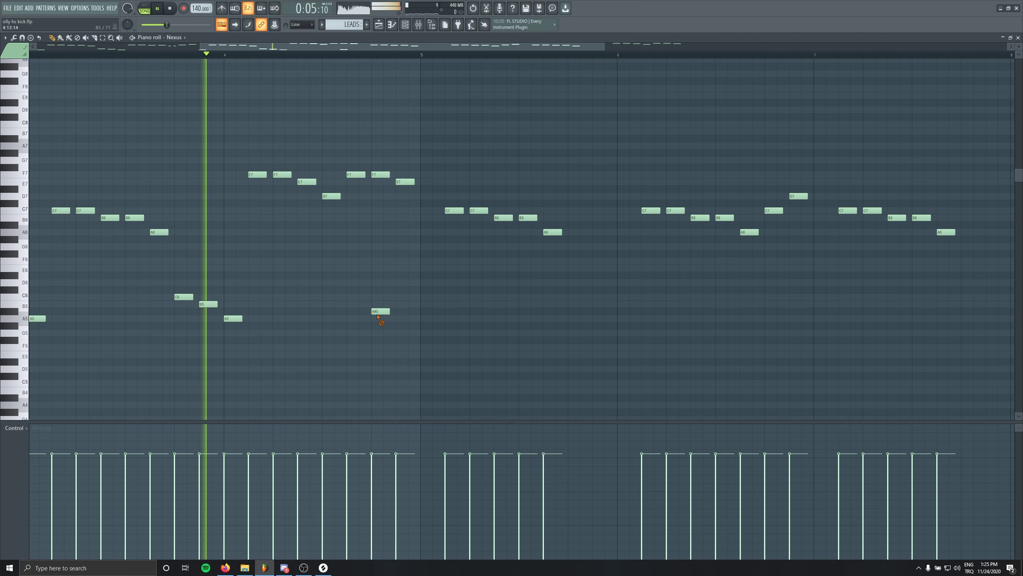
right_click(378, 311)
key("space")
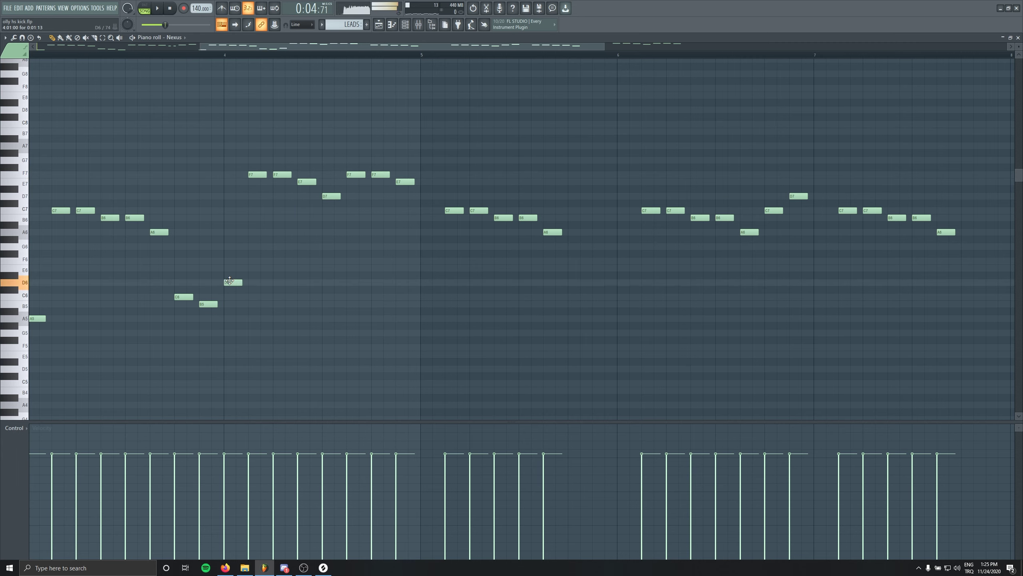
key("space")
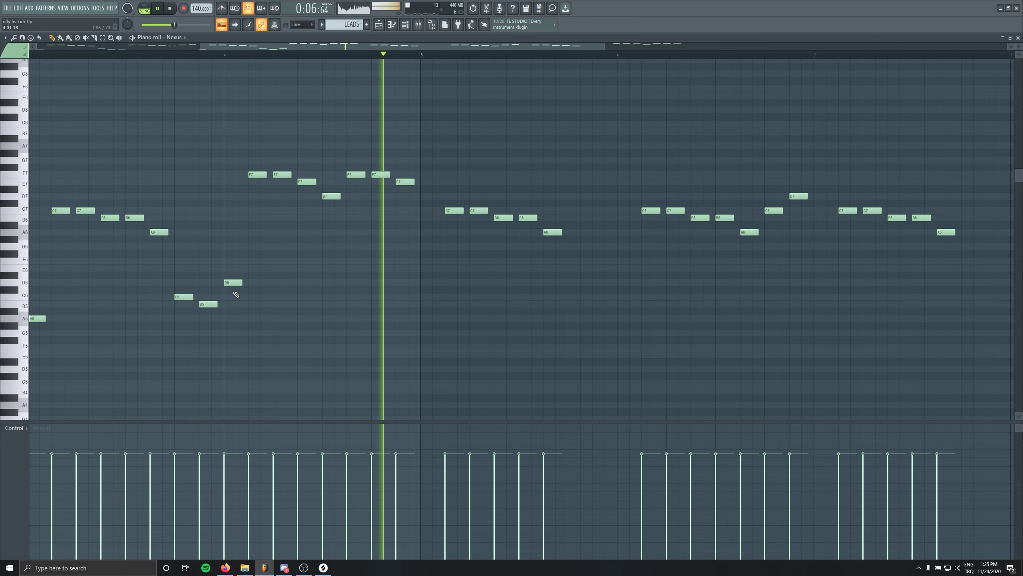
key("space")
Split the first E7 note in bar 4 into two short notes, keeping the following D7 at full length
key("space")
left_click_drag(340, 196, 312, 185)
left_click(336, 196)
left_click(436, 296)
right_click(436, 297)
key("space")
key("space")
right_click(337, 197)
key("space")
key("space")
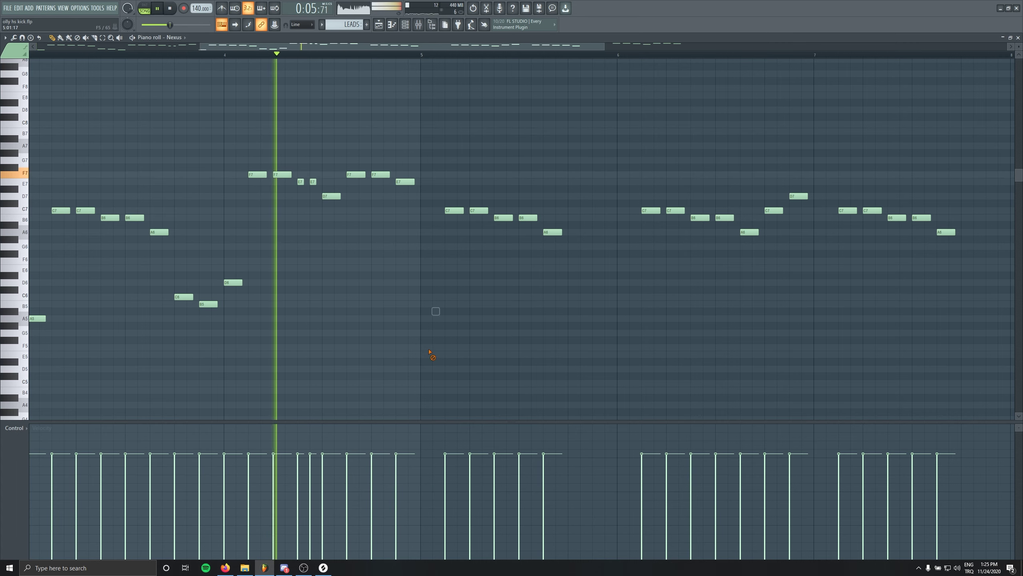
Open the Nexus instrument and load the Monkey preset from the Lead category of the EDM 5 folder
scroll(392, 258, "down", 3)
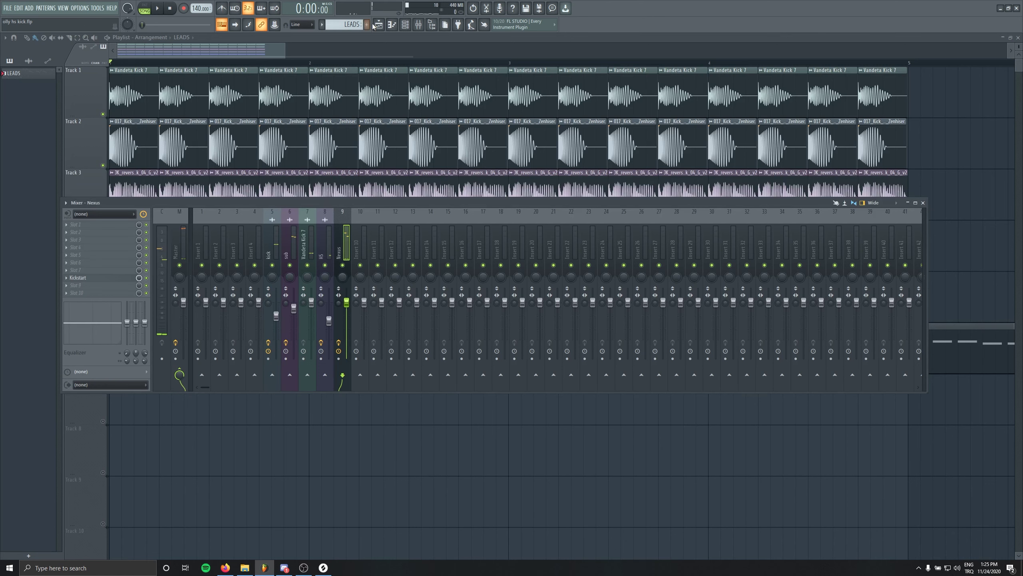
left_click(405, 25)
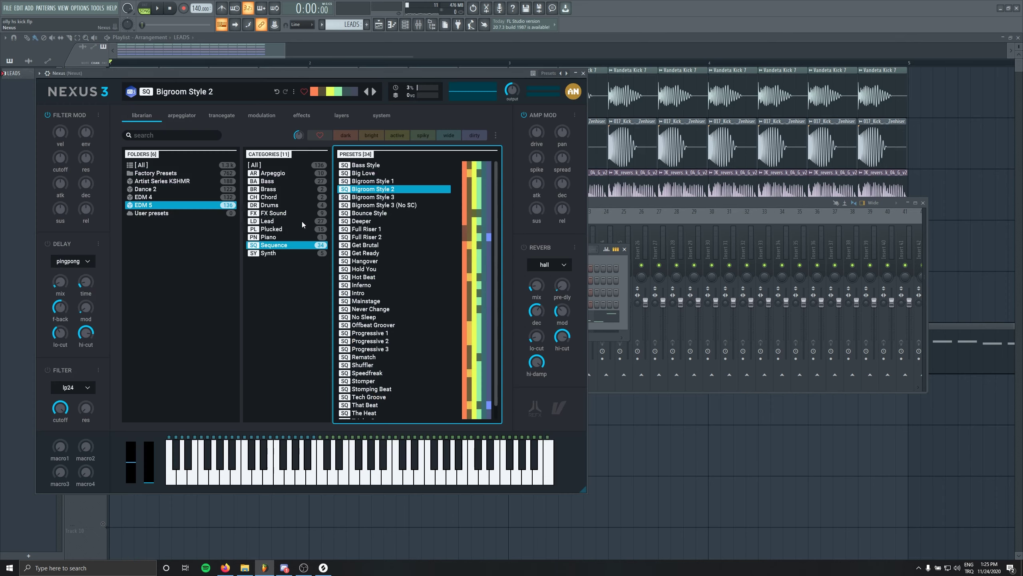
left_click(261, 237)
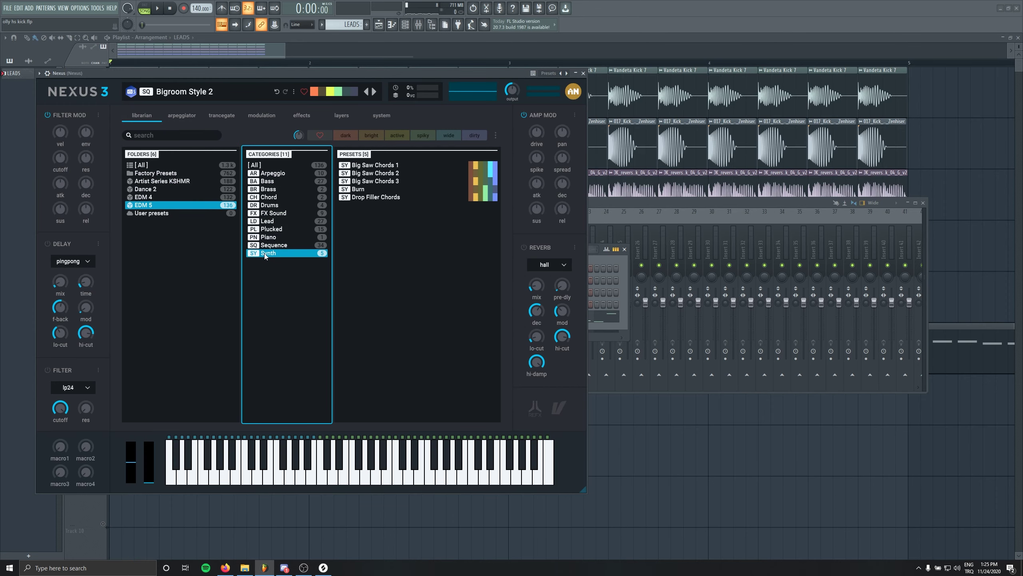
left_click(272, 222)
left_click(373, 334)
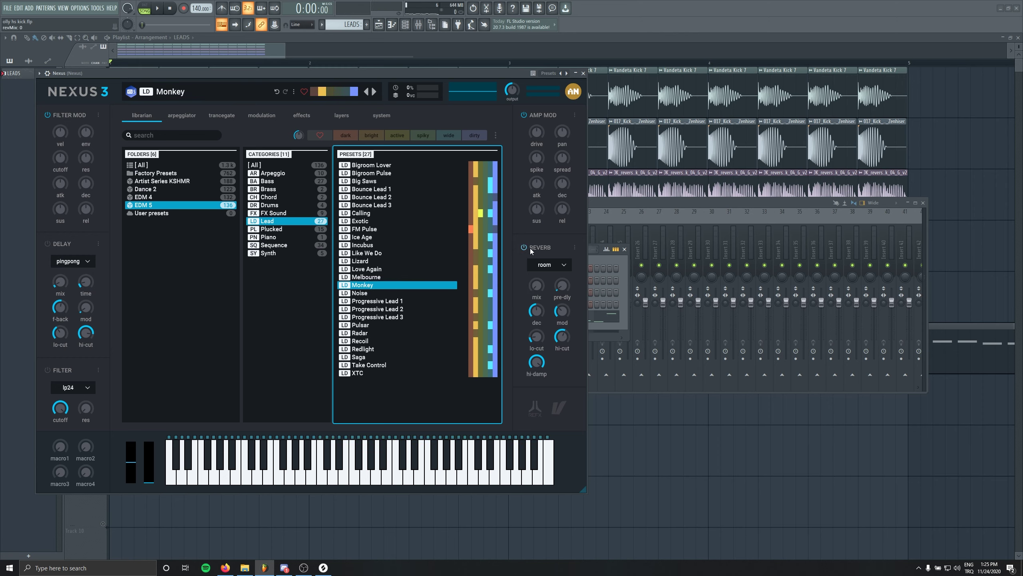
Play the Monkey lead over the kicks and open the Nexus melody in the piano roll
left_click(360, 73)
key("space")
key("Escape")
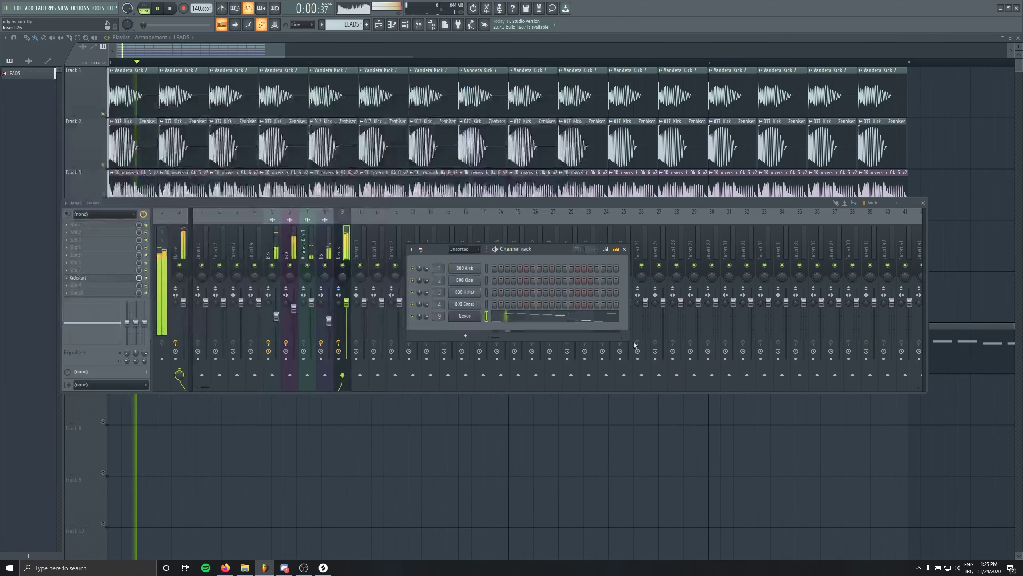
left_click(512, 319)
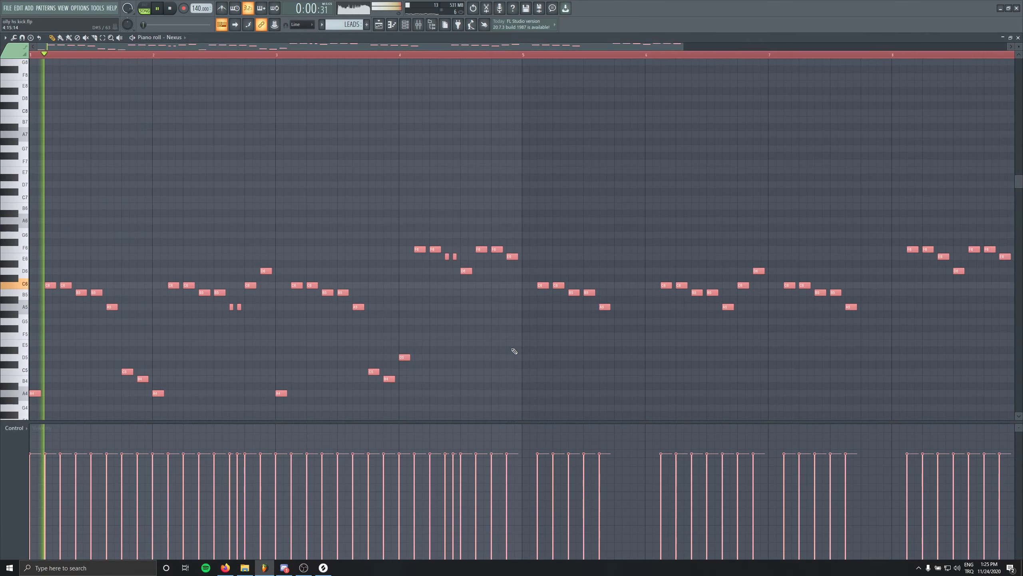
scroll(299, 270, "down", 3)
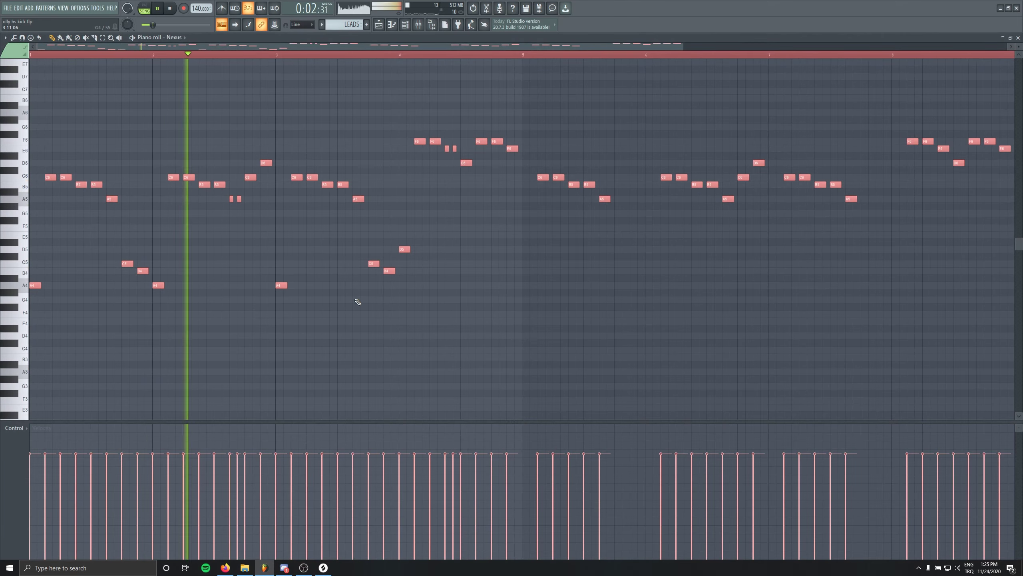
Lower the A4 notes opening bars 1 and 3 to A3, rejoin bar 4's split E6 and split its third F6 into two short notes
left_click(478, 349)
key("space")
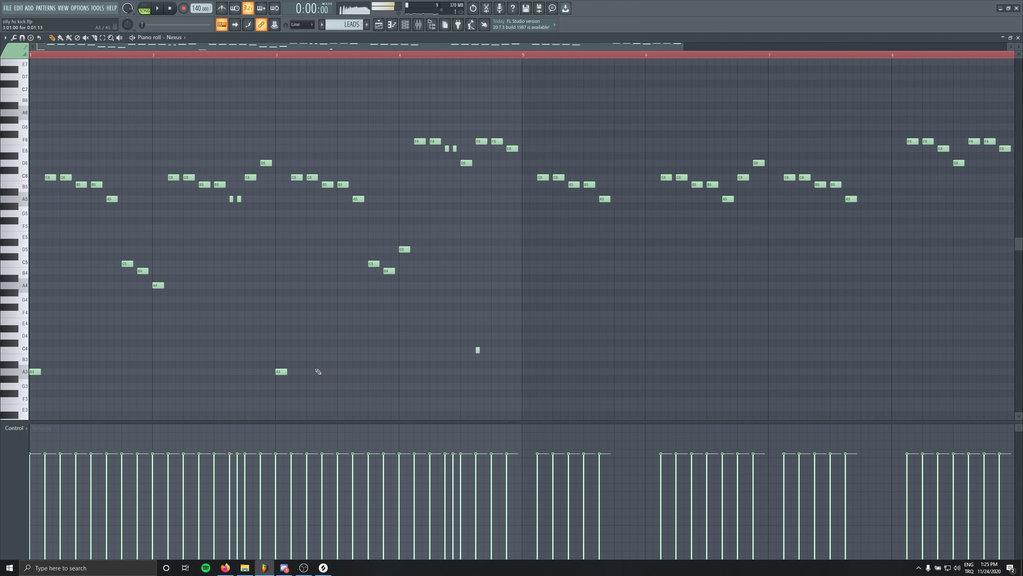
key("space")
right_click(478, 349)
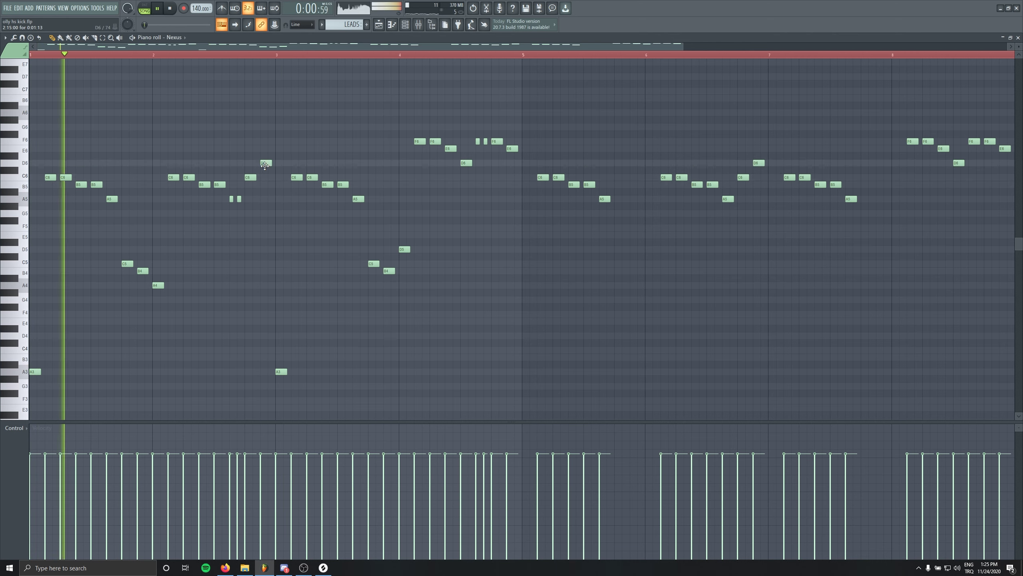
Lower the last two notes of bar 2, trying A5 for the final one before settling on C5 and D5
left_click_drag(266, 163, 266, 198)
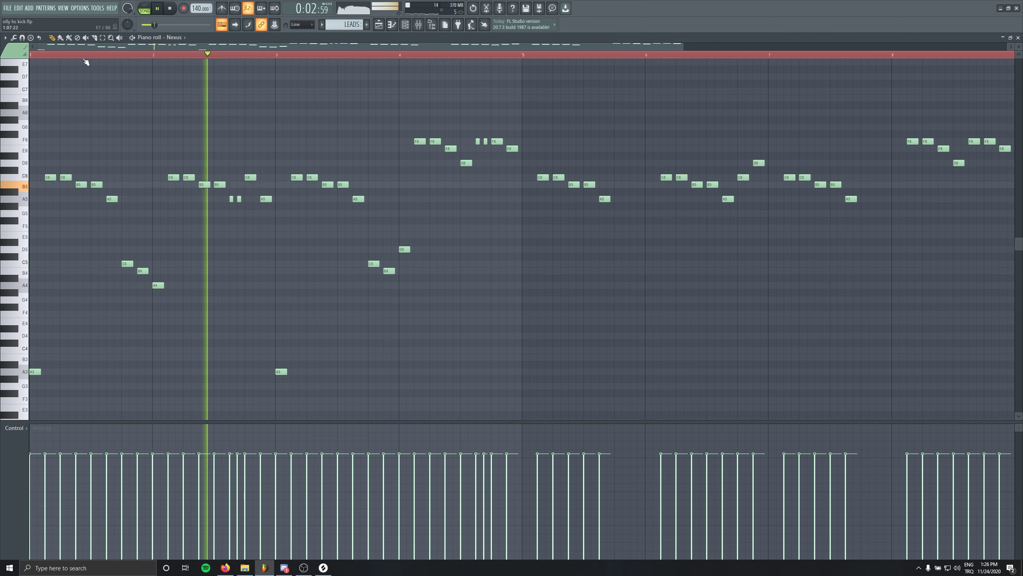
key("space")
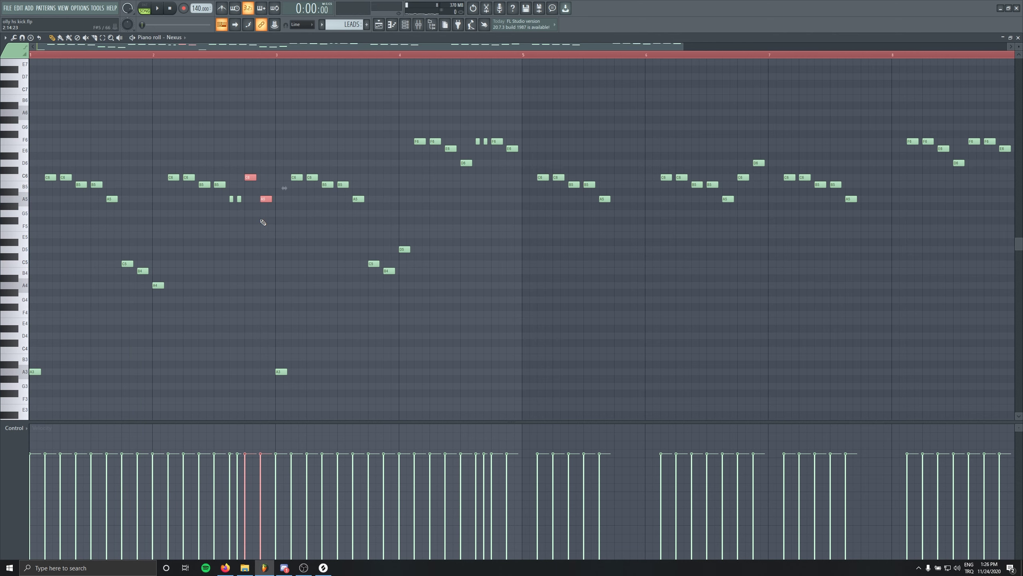
key("space")
key("ctrl+Down")
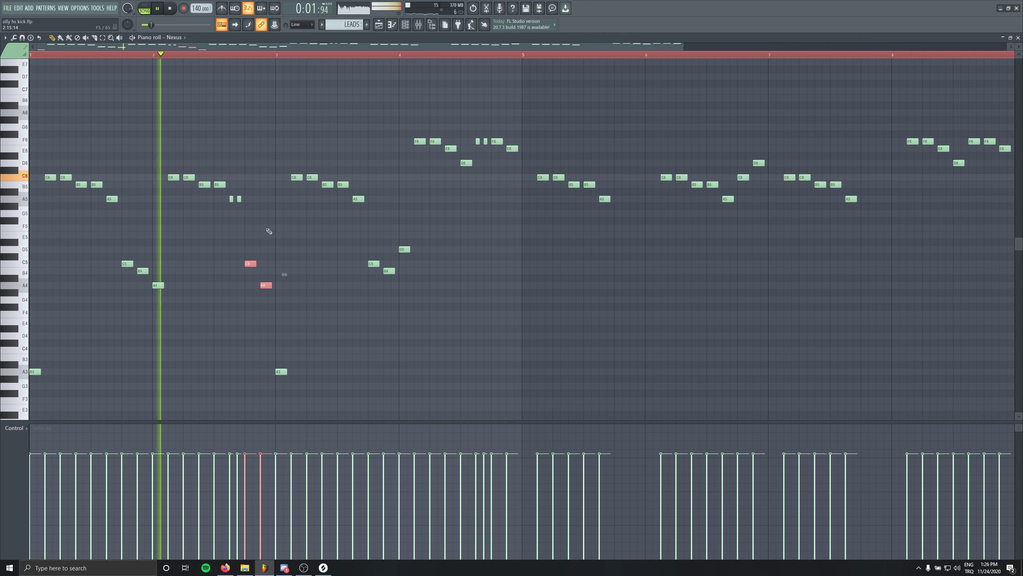
left_click(266, 250)
right_click(266, 285)
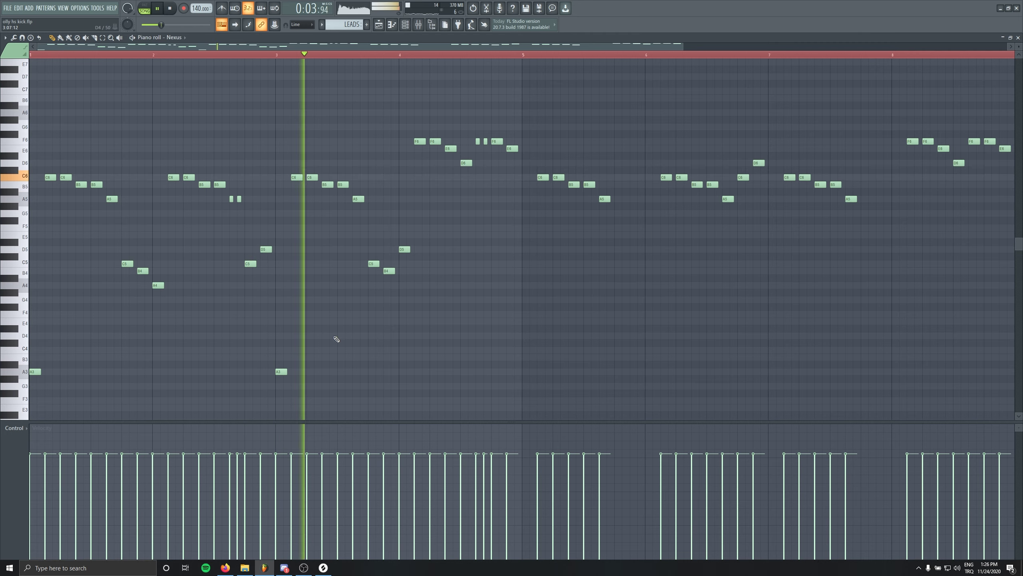
Change the last two notes of bar 4 to C6 and A5, and play the melody through
left_click_drag(436, 237, 265, 264)
scroll(372, 319, "down", 2)
key("space")
scroll(276, 54, "up", 2)
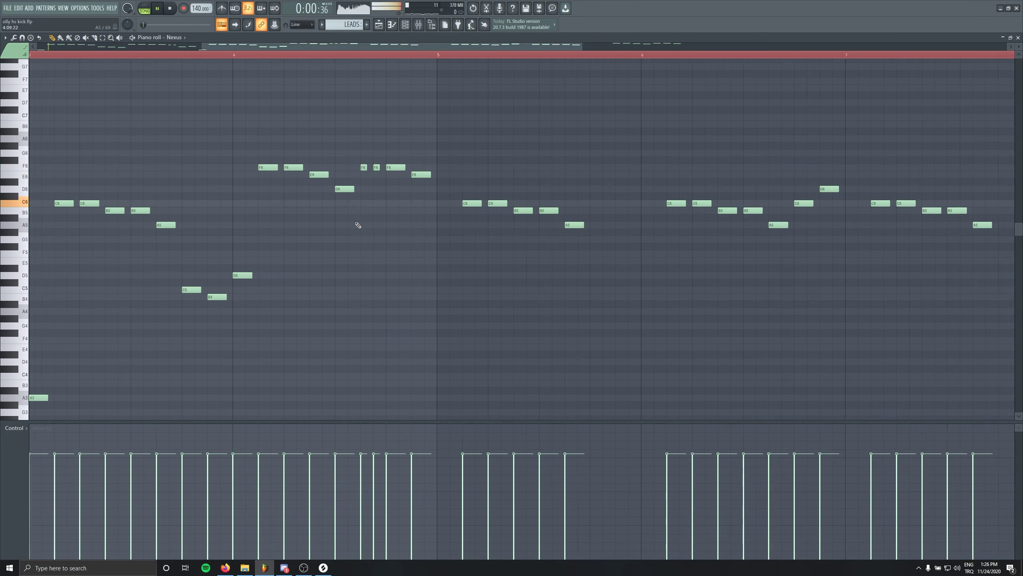
scroll(356, 207, "up", 2)
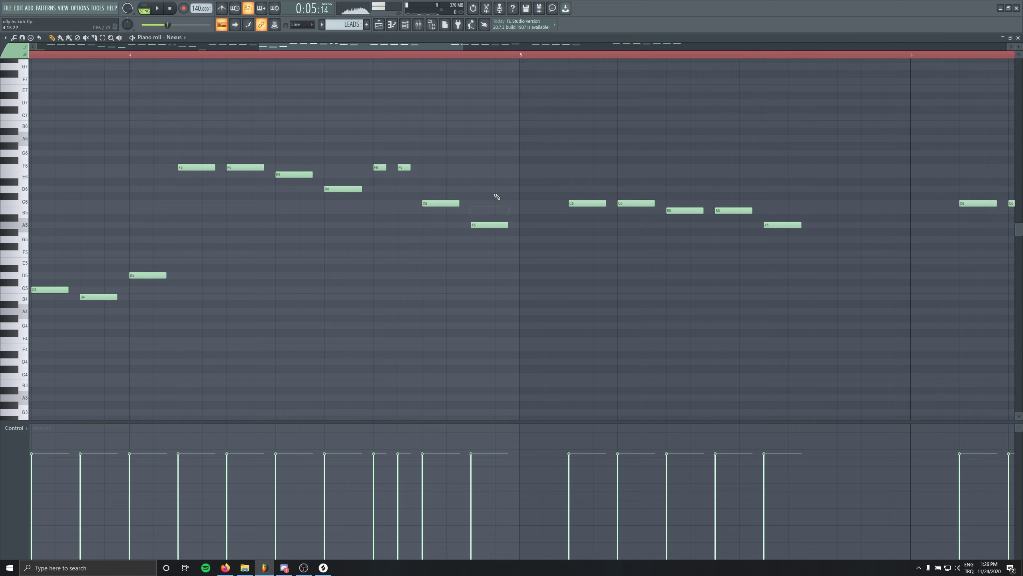
key("space")
scroll(374, 300, "down", 3)
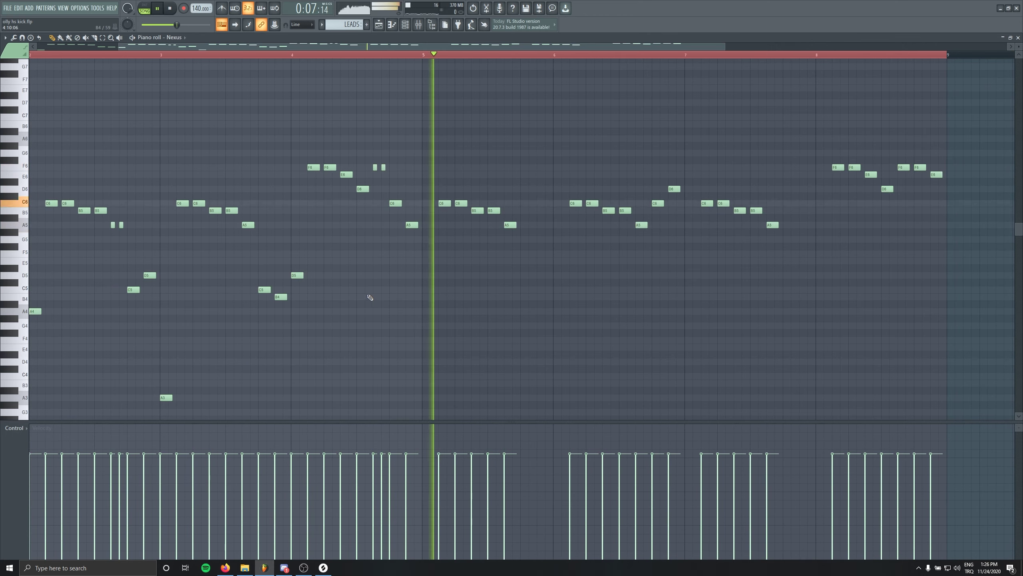
Delete the old version of the melody in bars 5 to 8
key("space")
scroll(370, 298, "down", 2)
left_click_drag(726, 107, 372, 338)
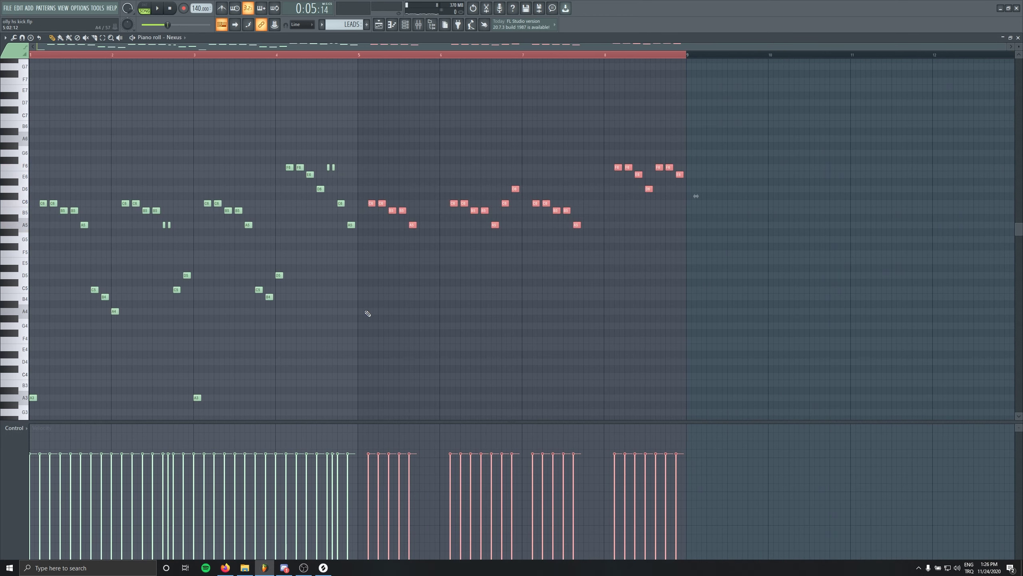
key("Delete")
Duplicate the four-bar melody and align the copy to start at bar 5
left_click_drag(425, 142, 34, 409)
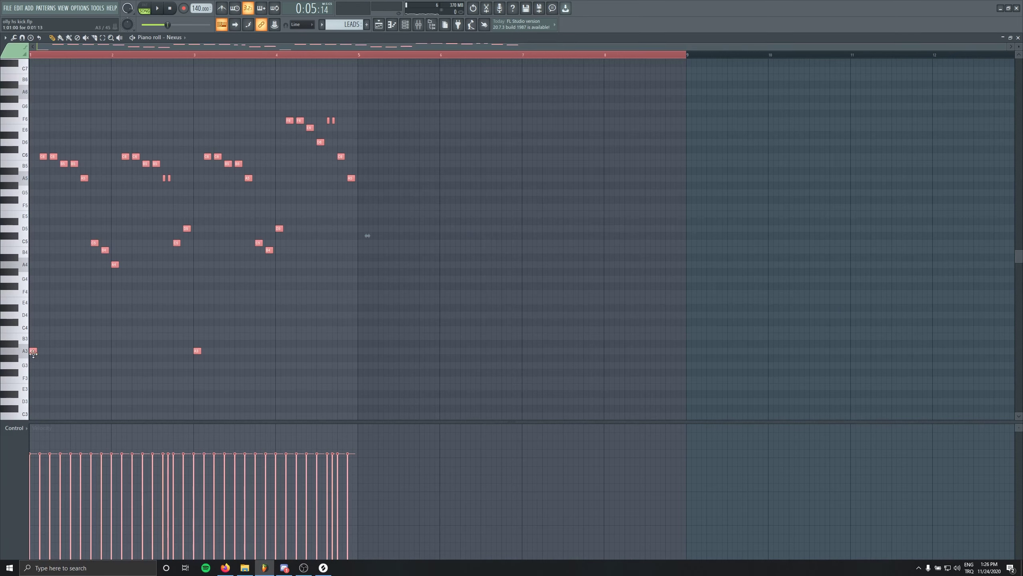
key("ctrl+b")
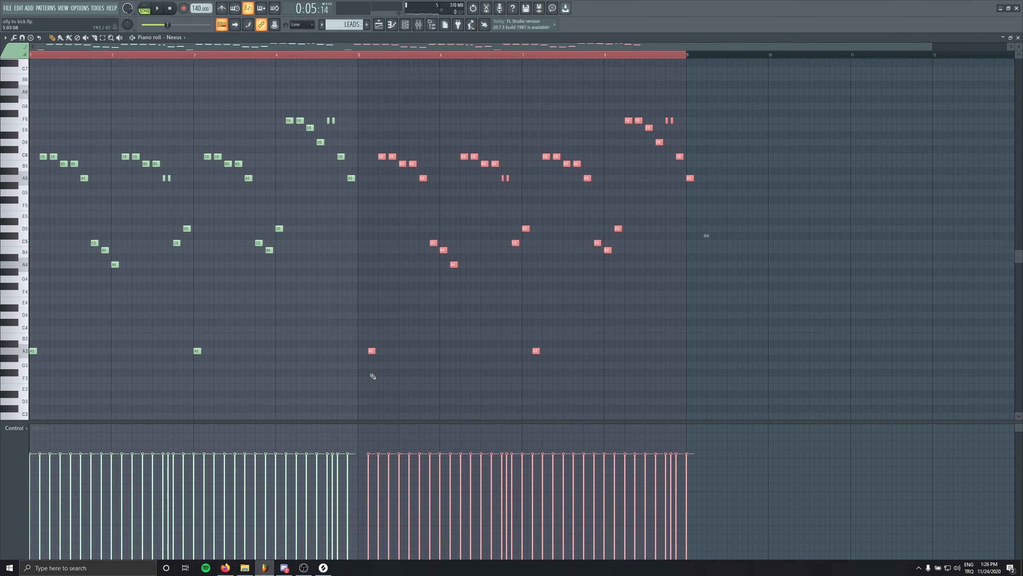
key("space")
key("shift+Left")
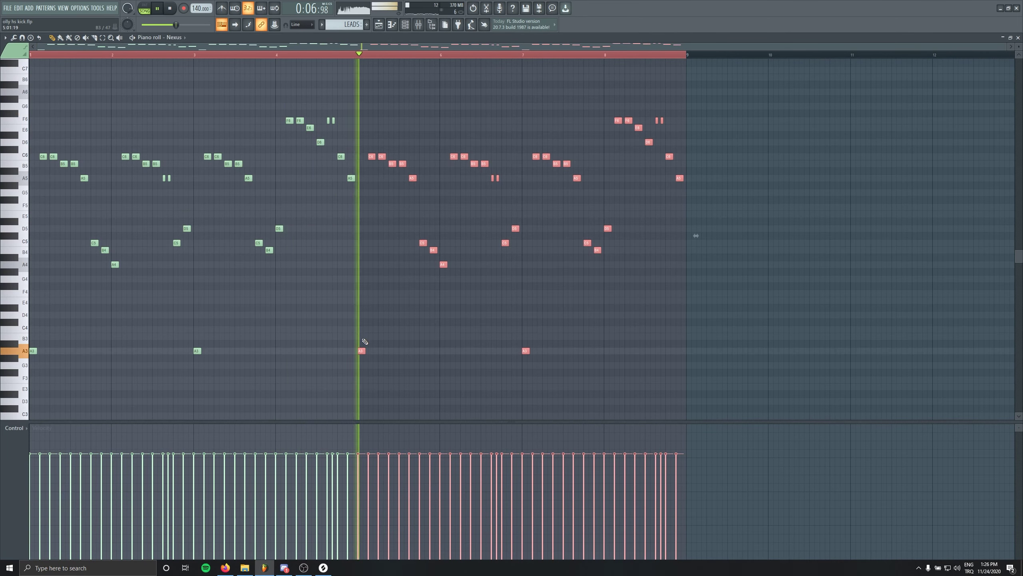
key("space")
Duplicate the whole eight-bar melody so it continues from bar 9 to the end of bar 16
key("ctrl+a")
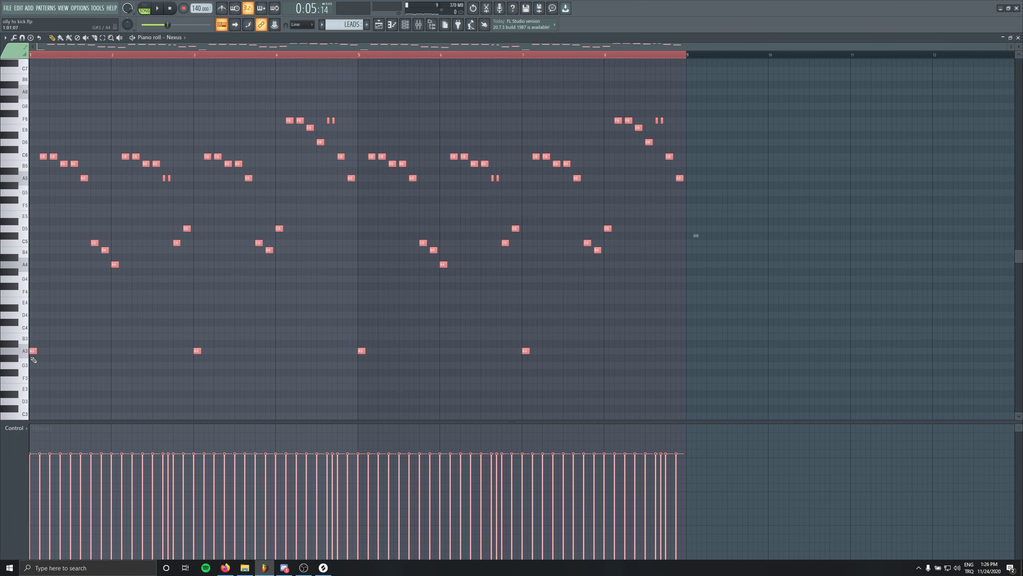
key("ctrl+b")
key("ctrl+d")
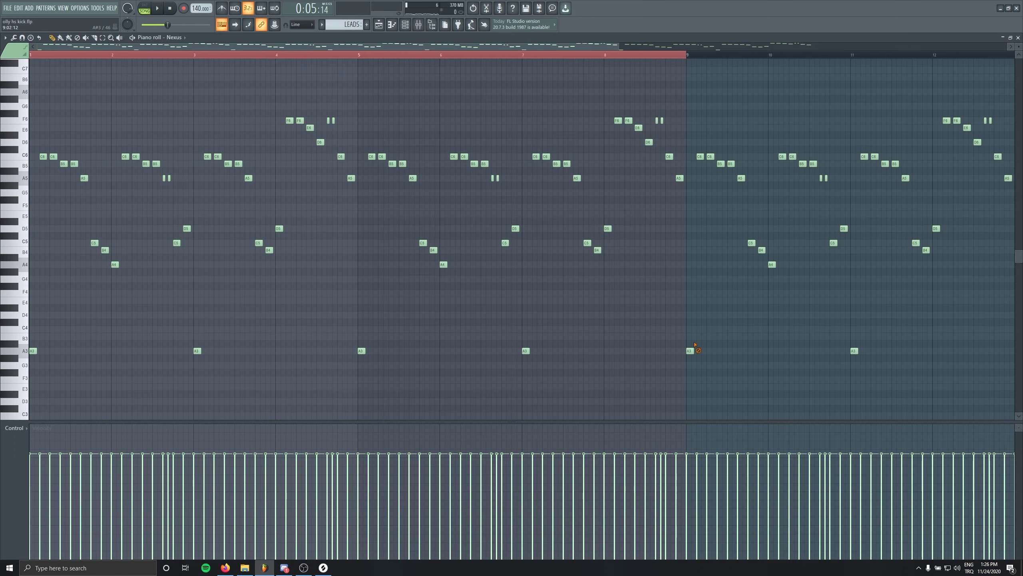
key("Escape")
Repeat the kick and automation clips on tracks 1 to 5 until they match the 16-bar LEADS pattern
left_click(544, 112)
scroll(345, 320, "down", 5)
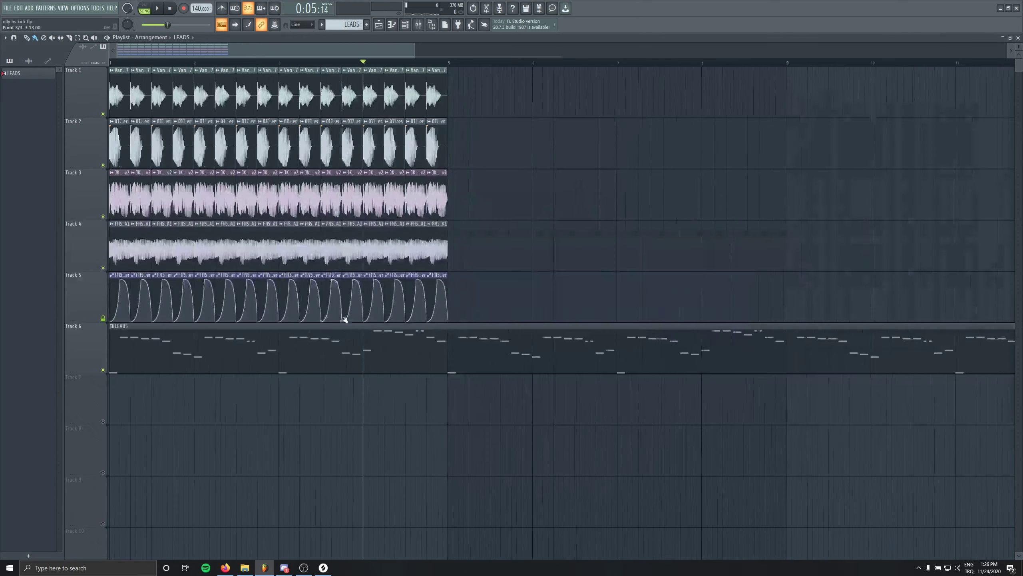
left_click_drag(454, 310, 337, 168)
left_click_drag(593, 311, 119, 107)
left_click_drag(177, 148, 594, 148)
scroll(430, 417, "down", 2)
left_click(572, 445)
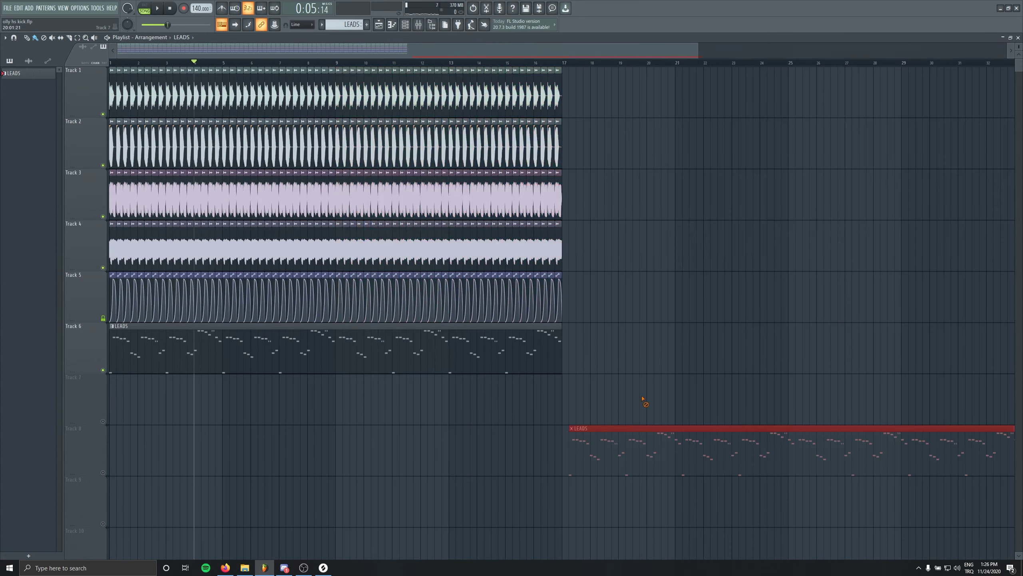
right_click(634, 439)
scroll(258, 380, "down", 2)
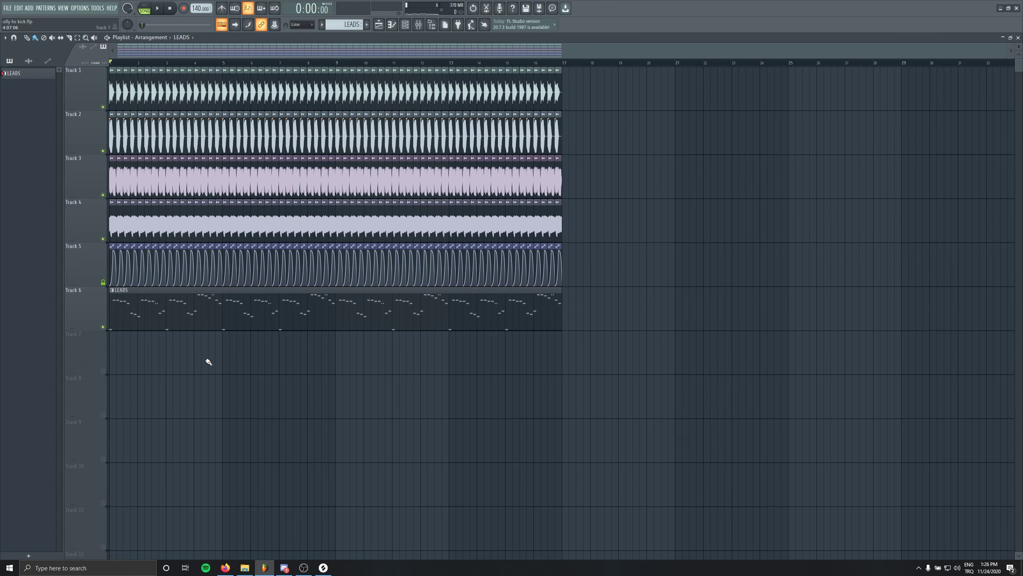
left_click(511, 421)
right_click(519, 431)
During playback, add FabFilter Pro-Q 3 to the first effect slot of the Nexus mixer track and shape its low and mid frequencies
key("space")
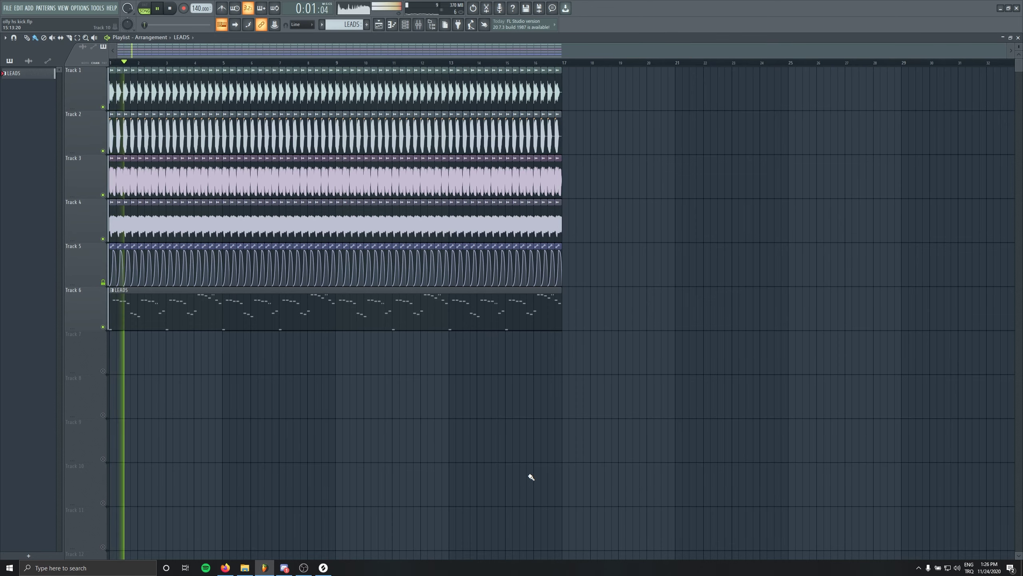
key("F9")
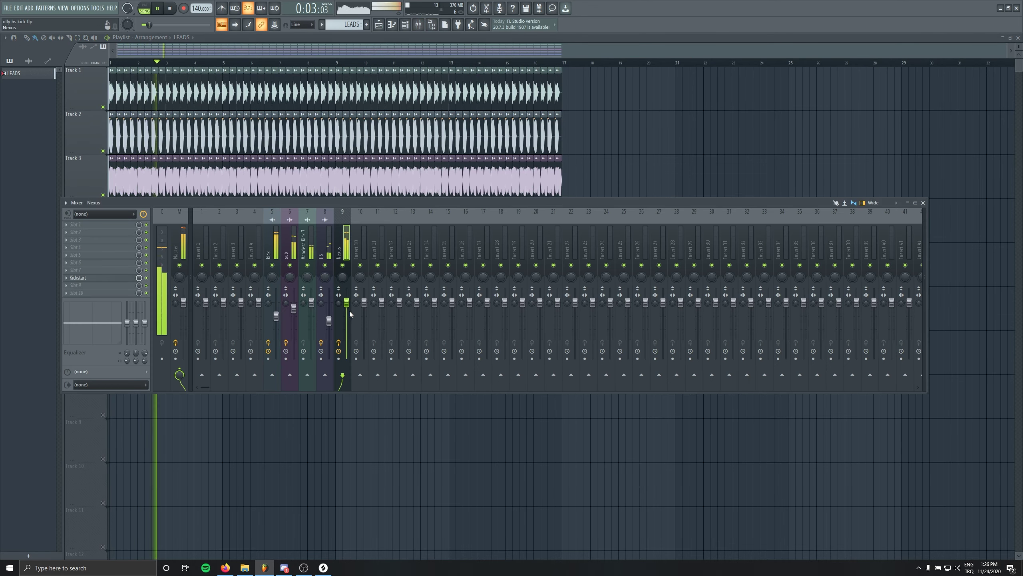
left_click(102, 227)
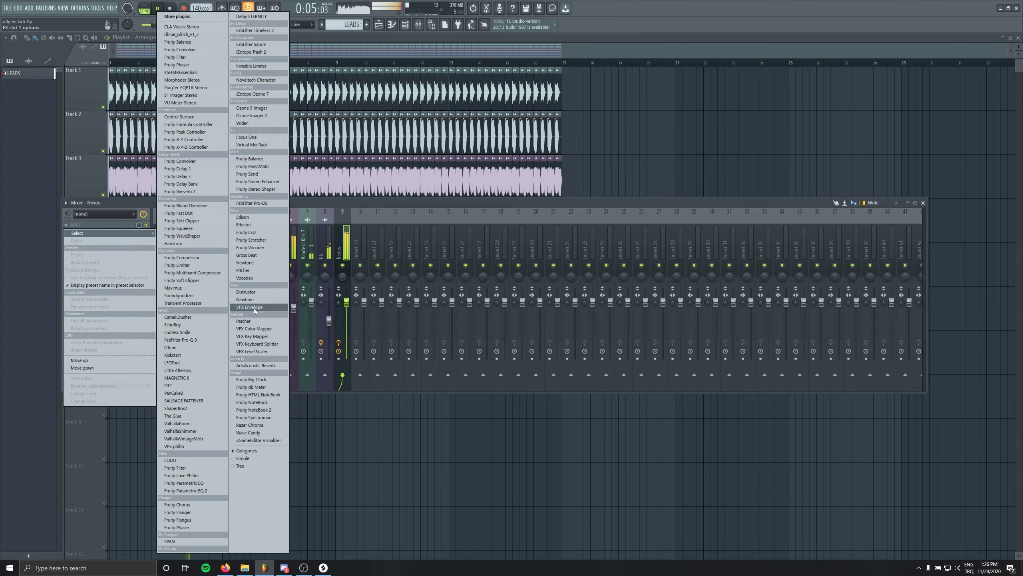
left_click(181, 340)
double_click(55, 186)
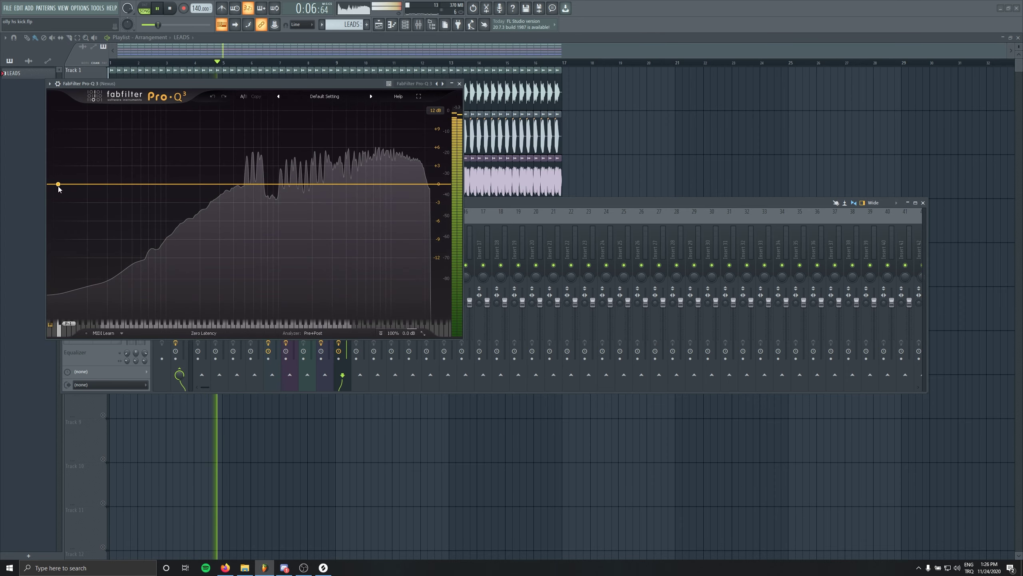
left_click_drag(55, 186, 184, 218)
left_click_drag(348, 184, 276, 170)
left_click(460, 84)
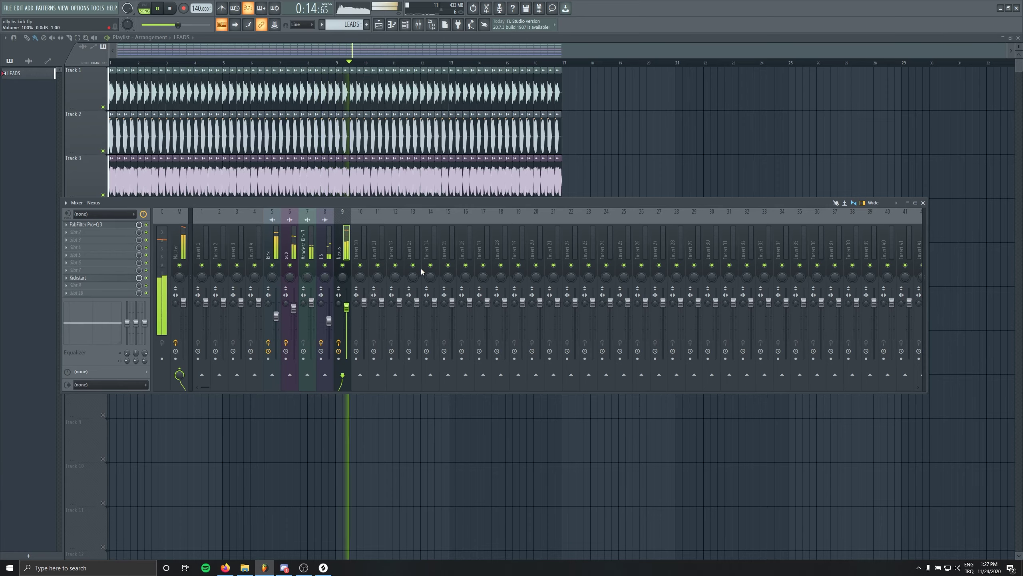
Clear the clips on tracks 1 to 5 from the first beat of bar 9, leaving the LEADS pattern in place
left_click(672, 176)
right_click(706, 174)
scroll(379, 258, "up", 4)
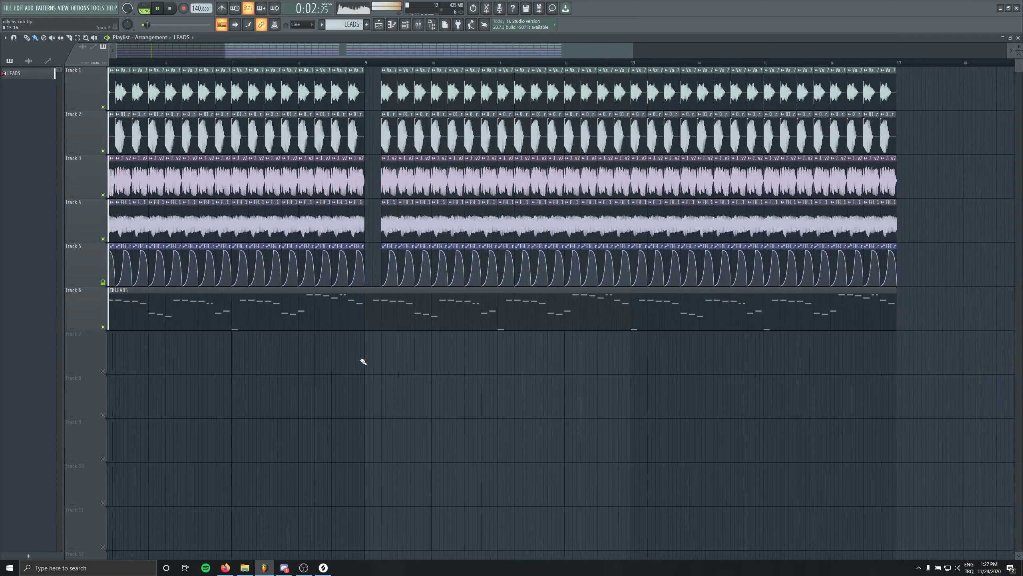
scroll(411, 383, "down", 5)
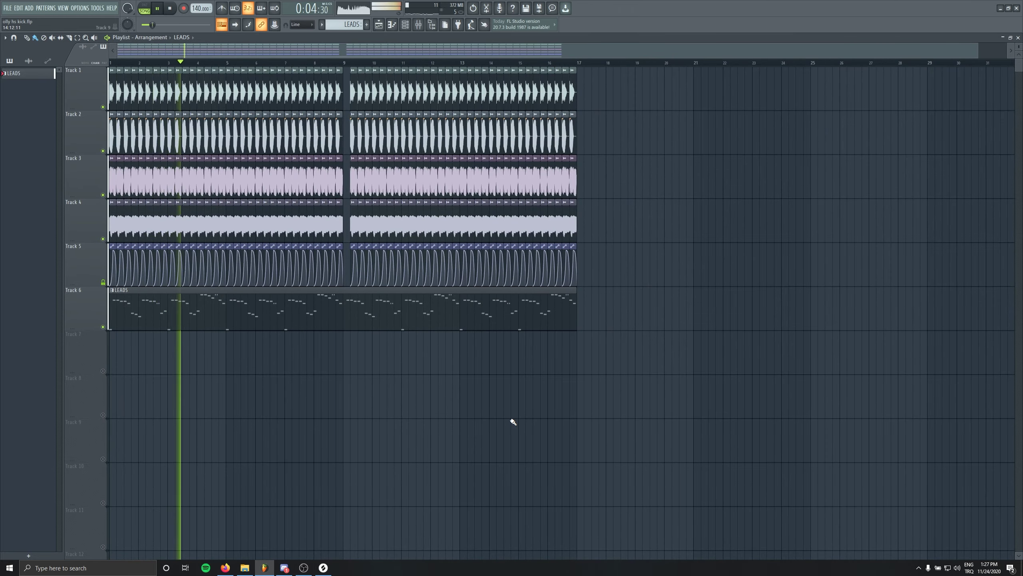
scroll(340, 336, "up", 4)
left_click_drag(532, 209, 667, 299)
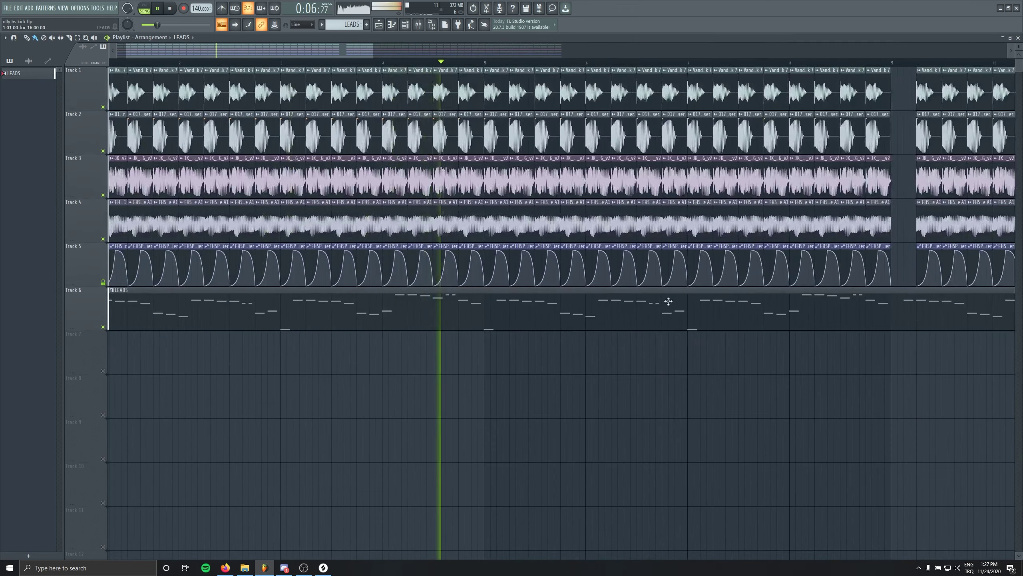
Pull the Nexus and HS mixer faders down to 0% volume
scroll(668, 300, "down", 3)
left_click(419, 26)
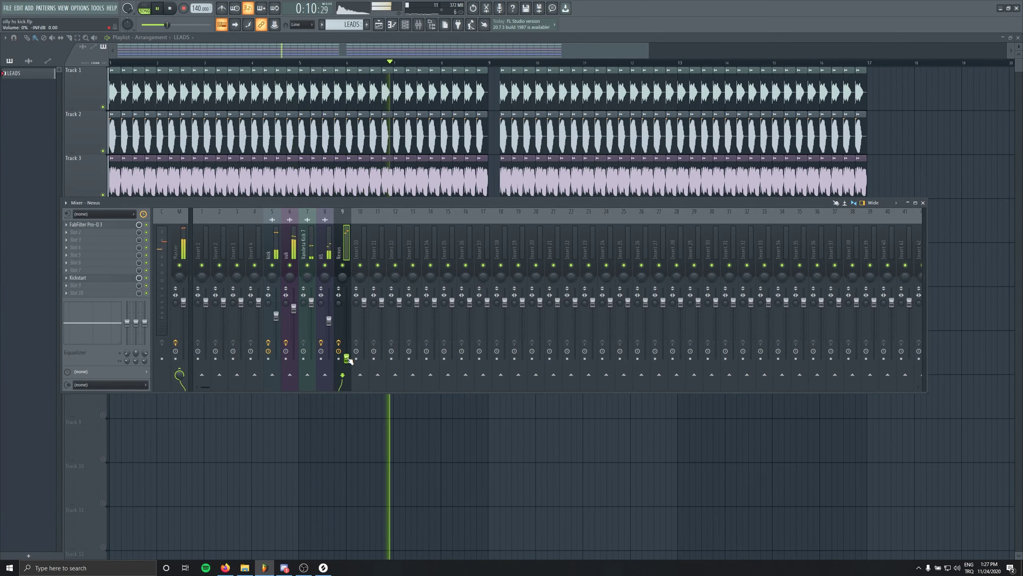
left_click_drag(333, 322, 333, 358)
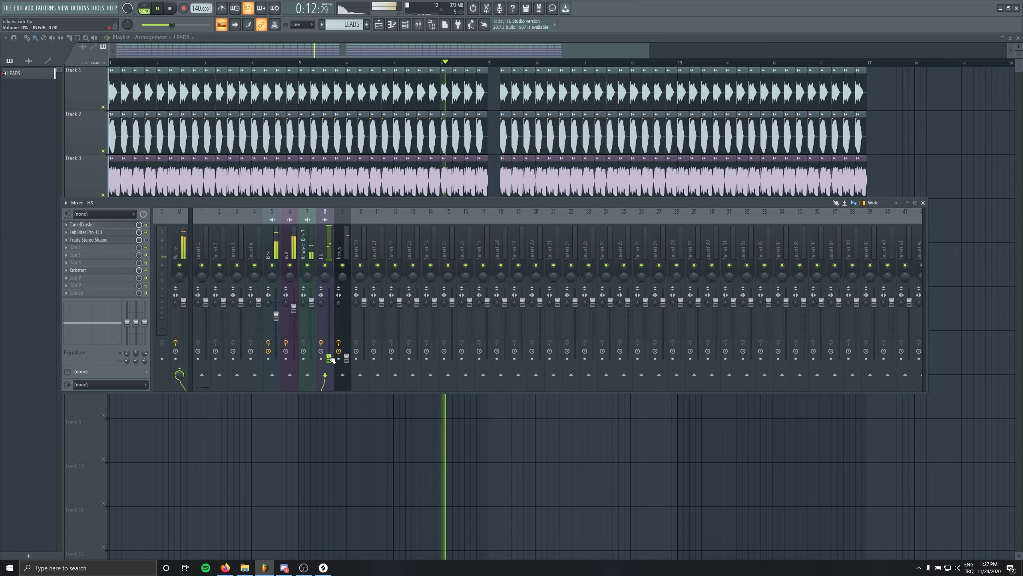
Adjust the low cut in the HS track's FabFilter Pro-Q 3 to about 141.5 Hz with a Q of 0.608
left_click(97, 232)
mouse_move(175, 187)
left_mouse_down()
mouse_move(185, 198)
mouse_move(228, 194)
mouse_move(167, 198)
left_mouse_up()
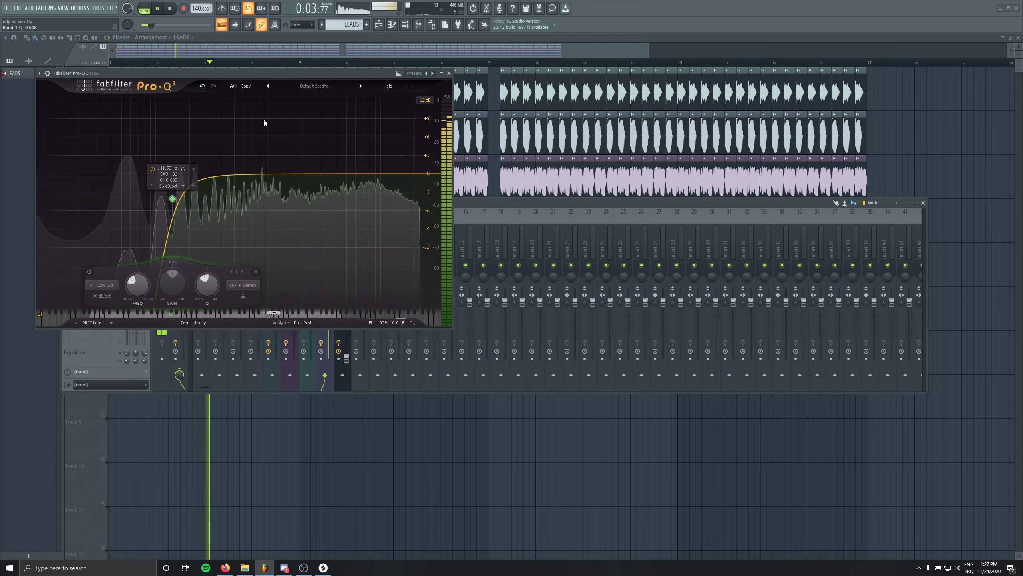
double_click(271, 129)
left_click_drag(271, 128, 174, 199)
right_click(196, 214)
left_click(208, 286)
key("Escape")
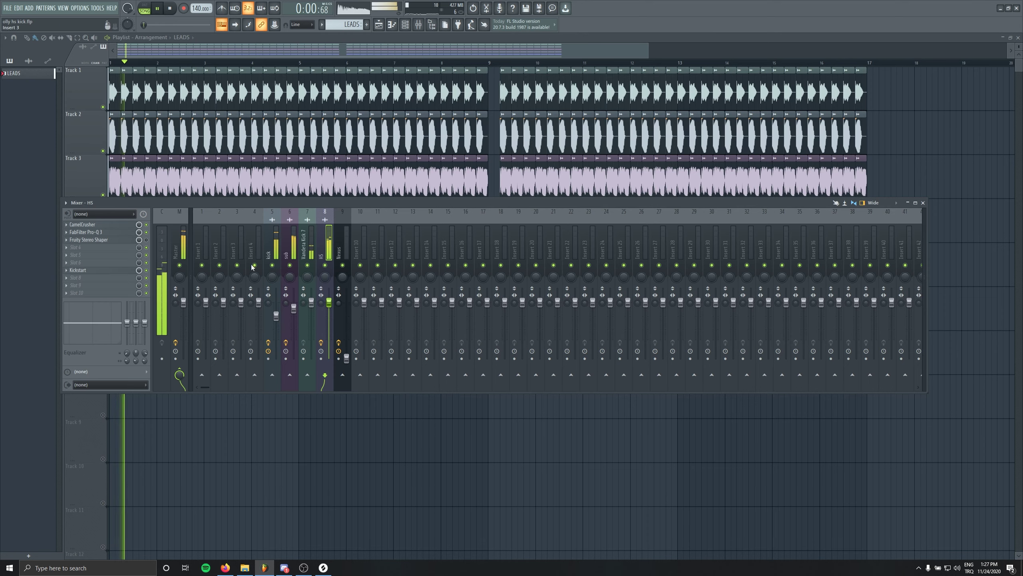
Open the sub track's FabFilter Pro-Q 3 and lower its high cut to about 181 Hz
left_click(291, 246)
left_click(104, 227)
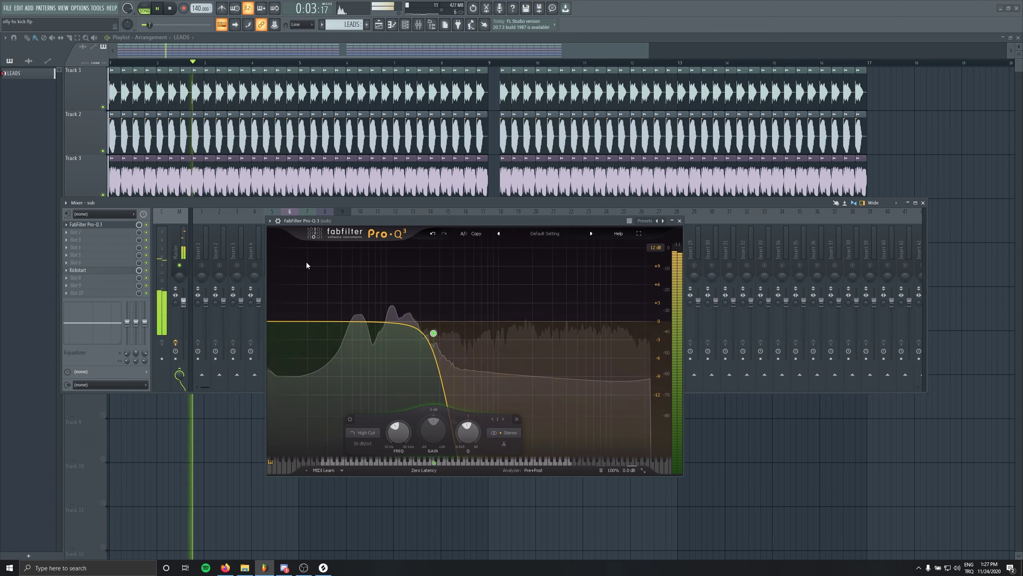
left_click(345, 202)
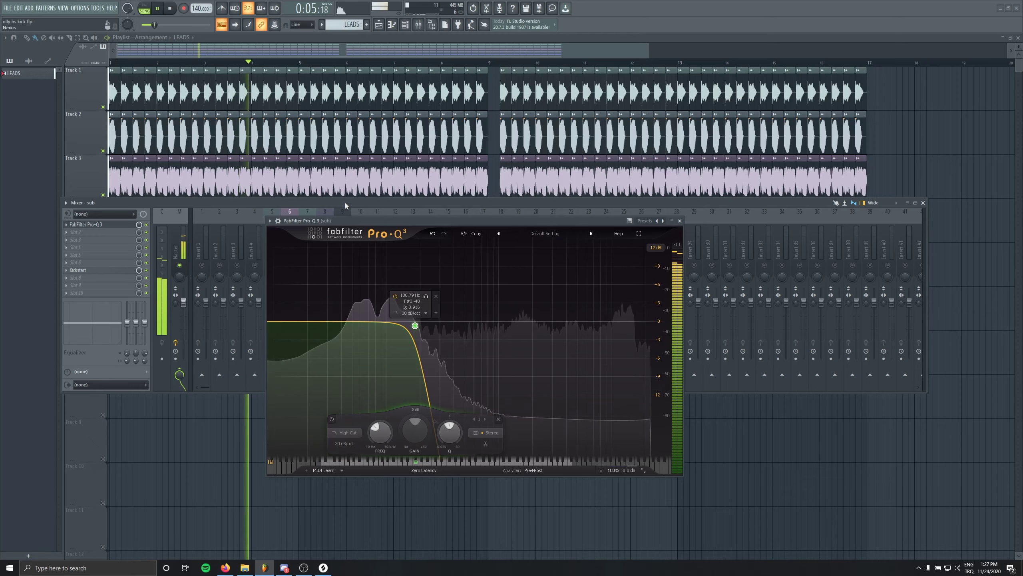
Close the sub track's Pro-Q 3 and raise the Nexus mixer fader to about 81% volume
key("s")
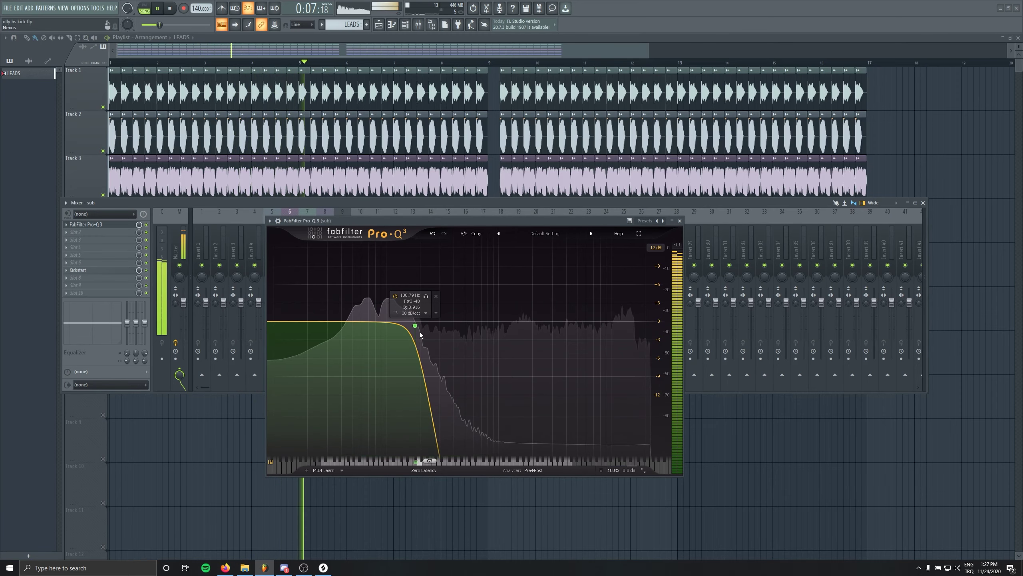
key("Escape")
left_click_drag(347, 356, 347, 321)
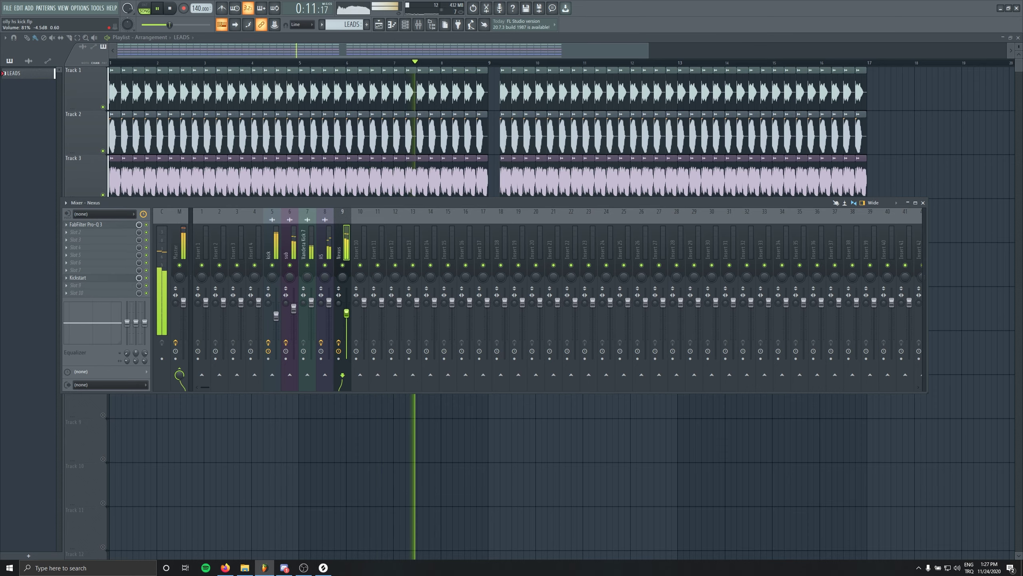
Transpose all notes of the LEADS melody down one octave in the piano roll and return to the playlist
left_click(548, 427)
right_click(597, 447)
scroll(438, 307, "down", 2)
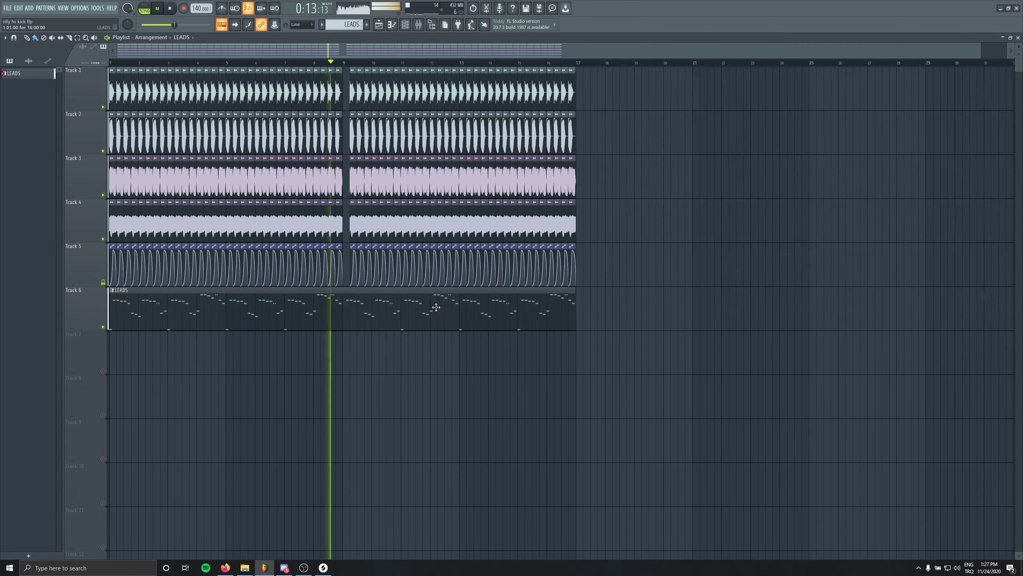
double_click(438, 307)
key("ctrl+a")
key("ctrl+Down")
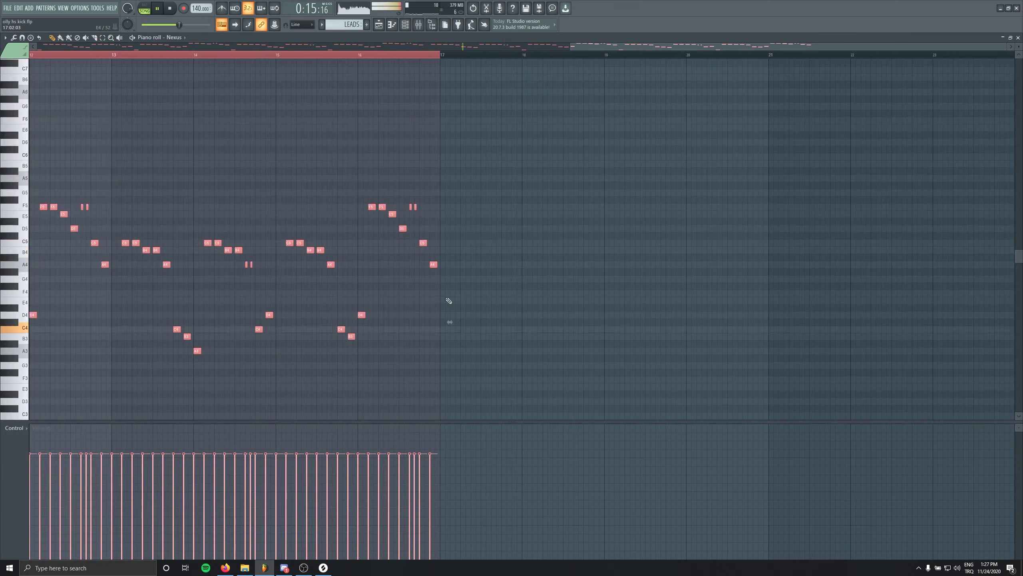
key("F7")
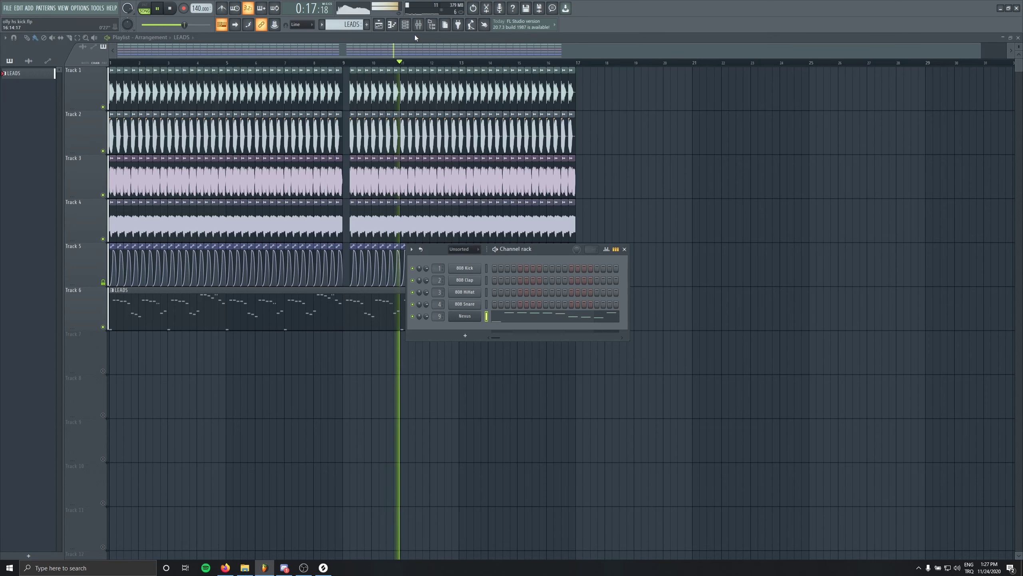
Raise the Nexus mixer fader to about 87% volume and close the mixer
left_click(726, 309)
right_click(737, 304)
key("F9")
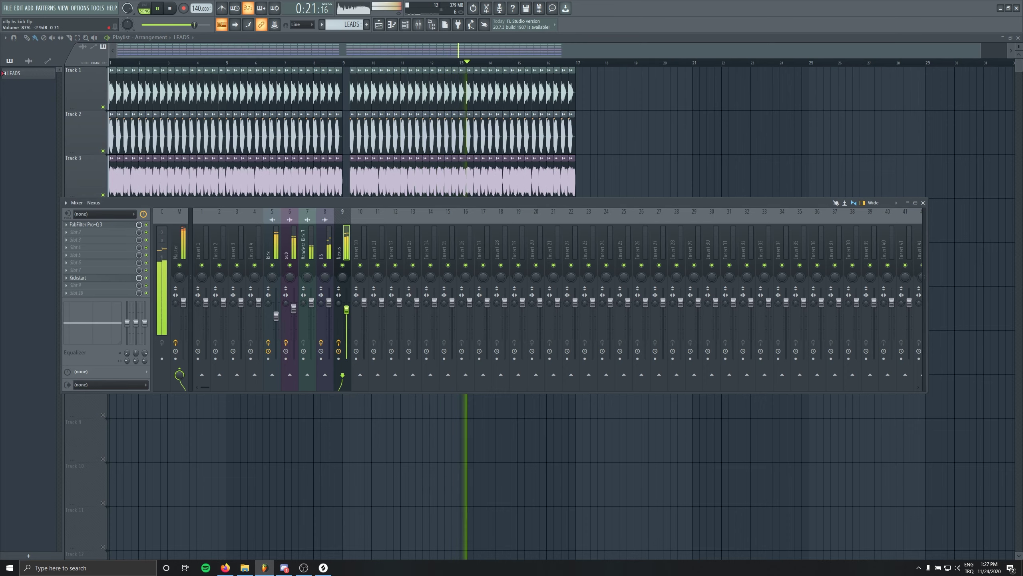
left_click(600, 486)
right_click(644, 503)
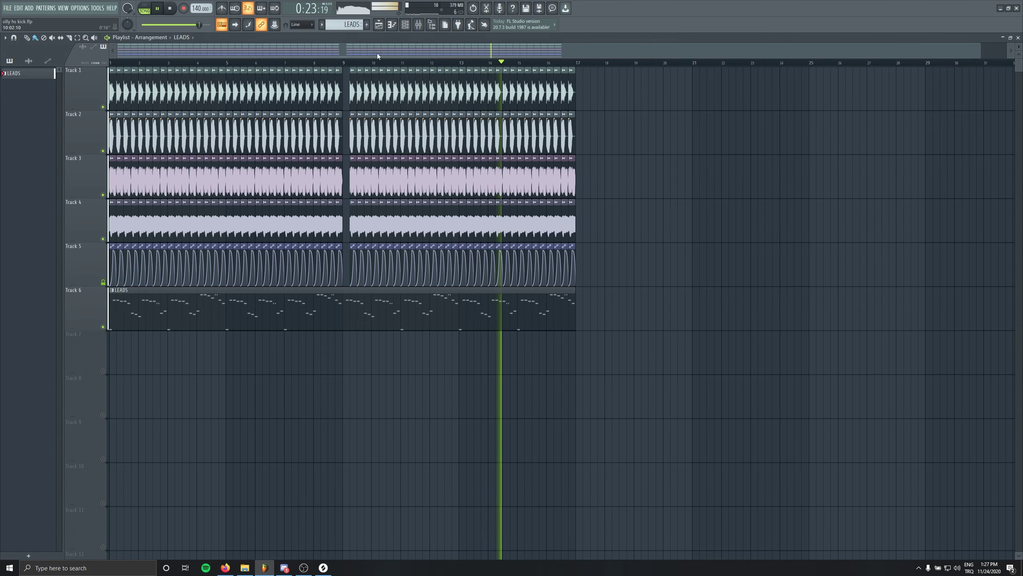
Reduce the mix of Kickstart on the Nexus track to about 88%, close the mixer and stop playback
left_click(419, 25)
left_click(97, 277)
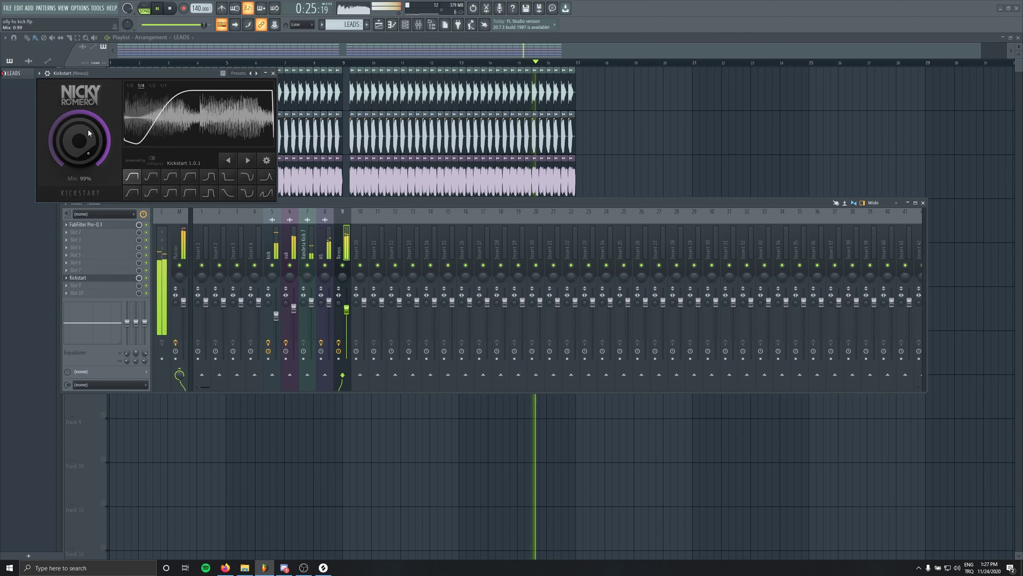
left_click_drag(87, 138, 86, 139)
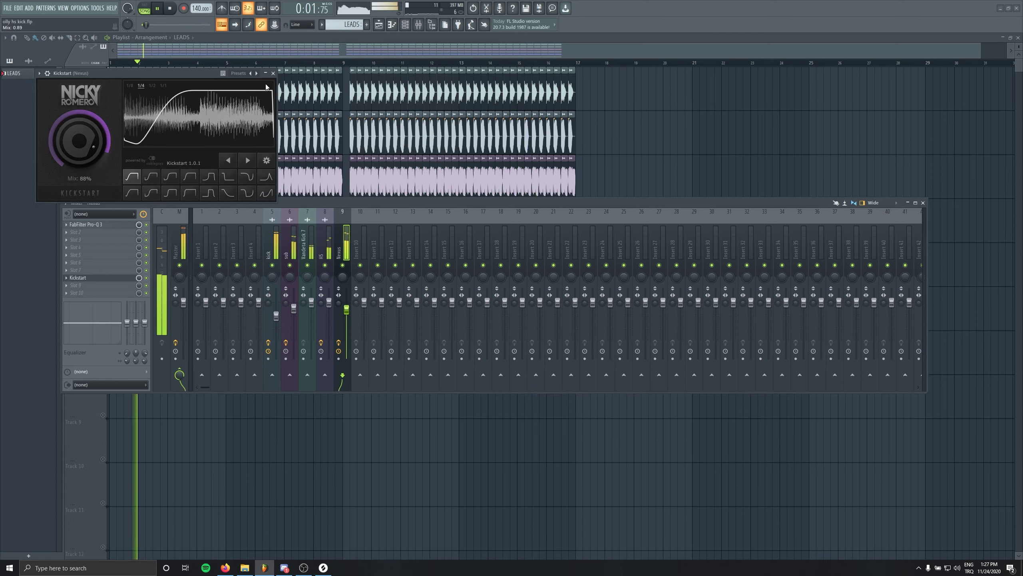
left_click(273, 73)
key("F9")
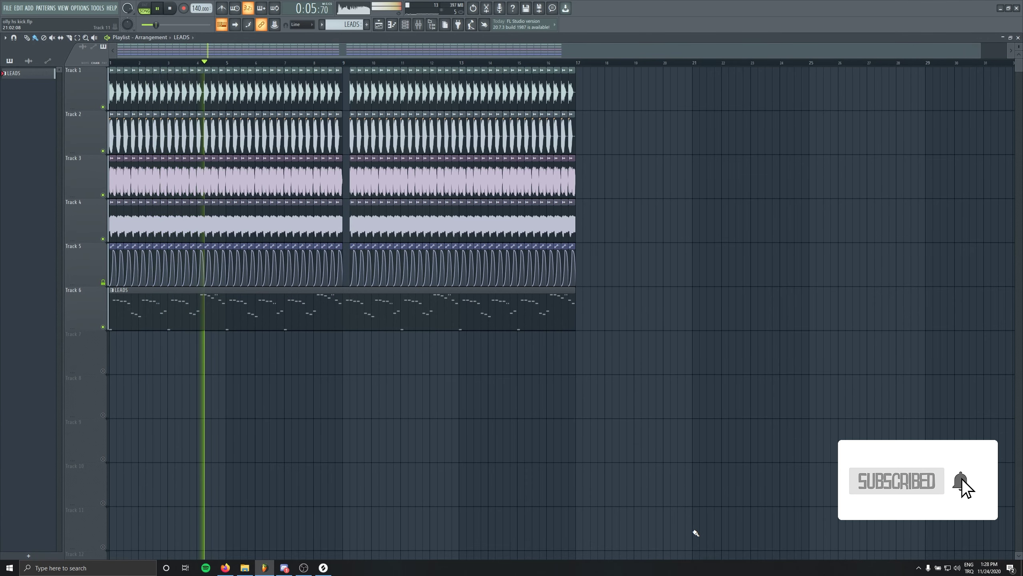
key("space")
scroll(552, 452, "up", 2)
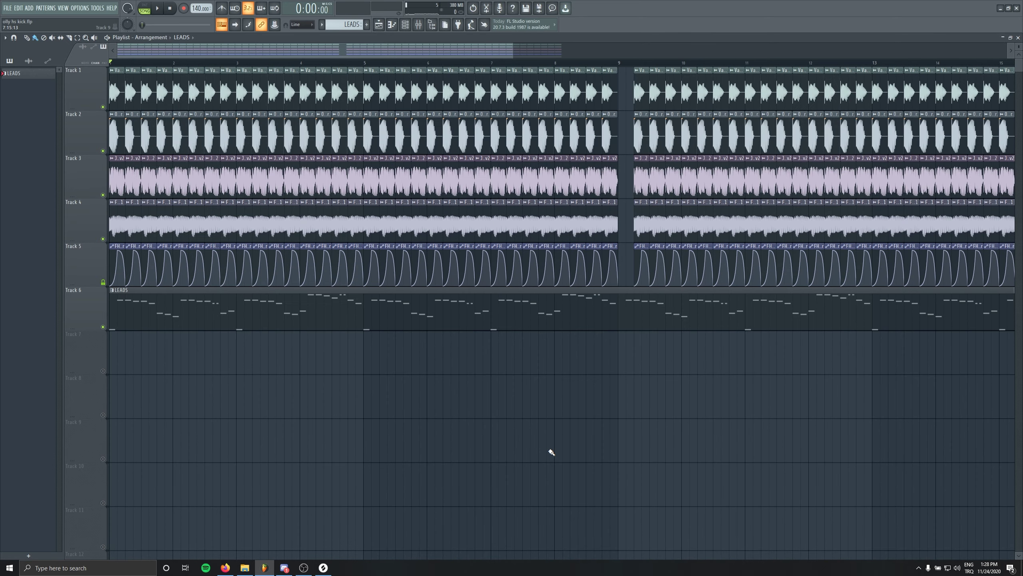